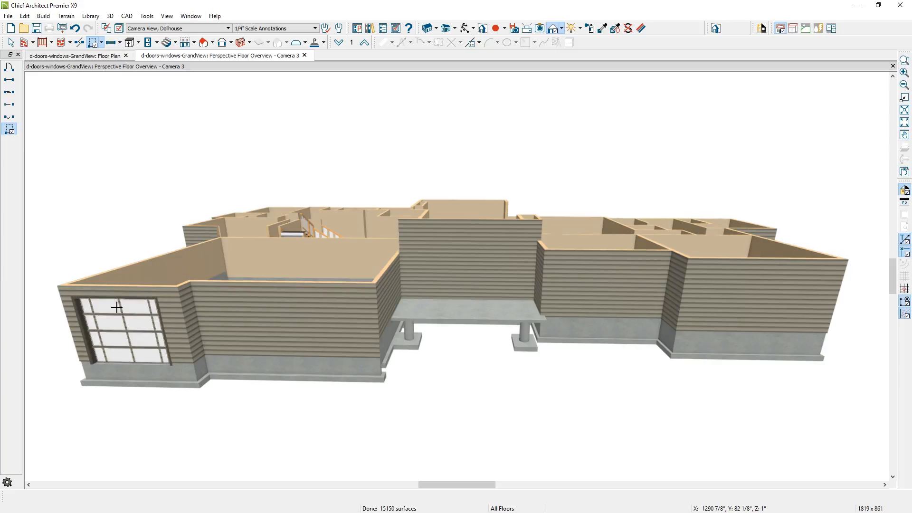
Place a second garage door in the longer front garage wall and set its width to 18 feet.
click(273, 321)
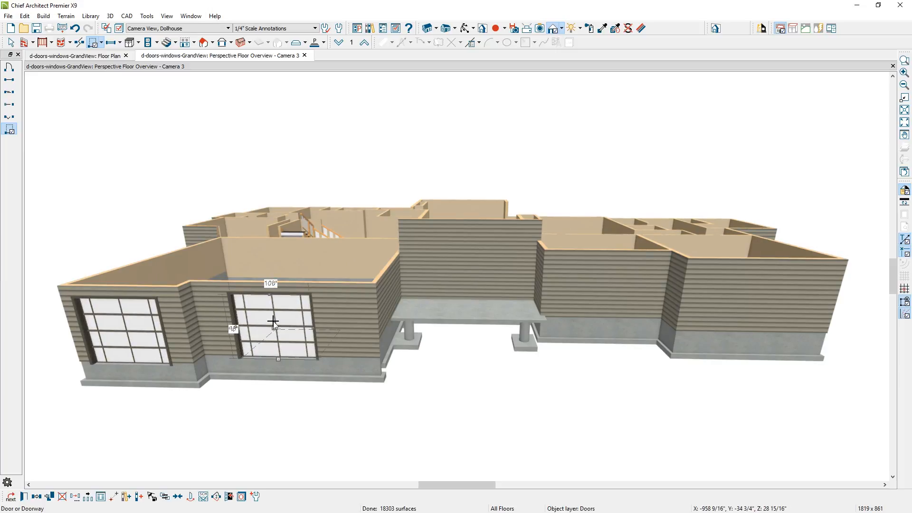
double_click(273, 321)
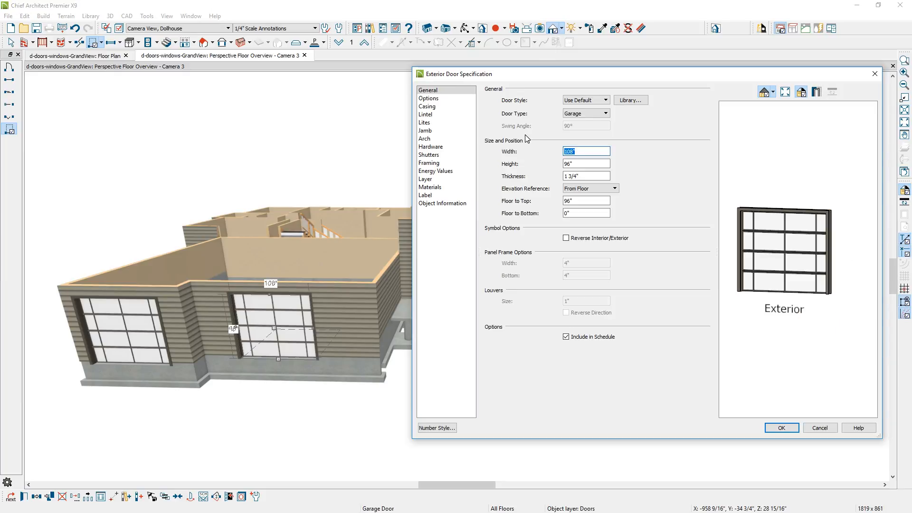
text(18)
key(Return)
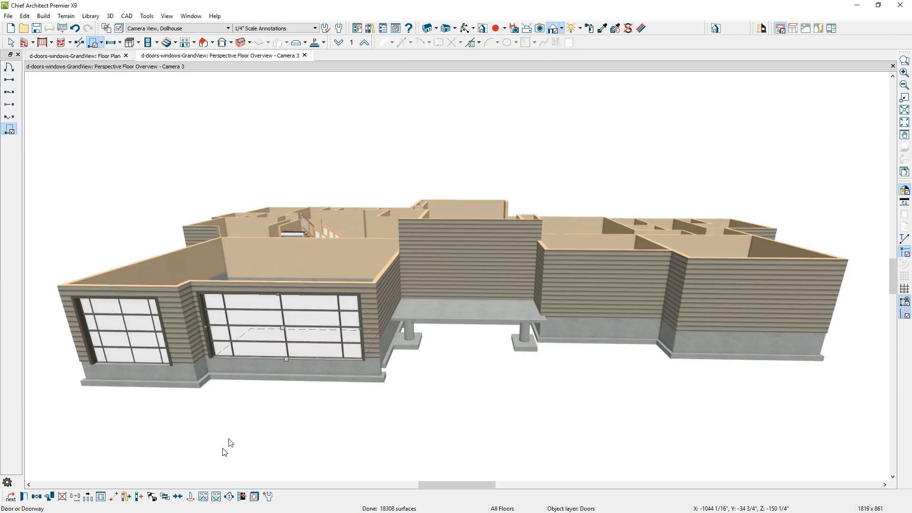
Center the wide garage door on its wall section.
click(178, 495)
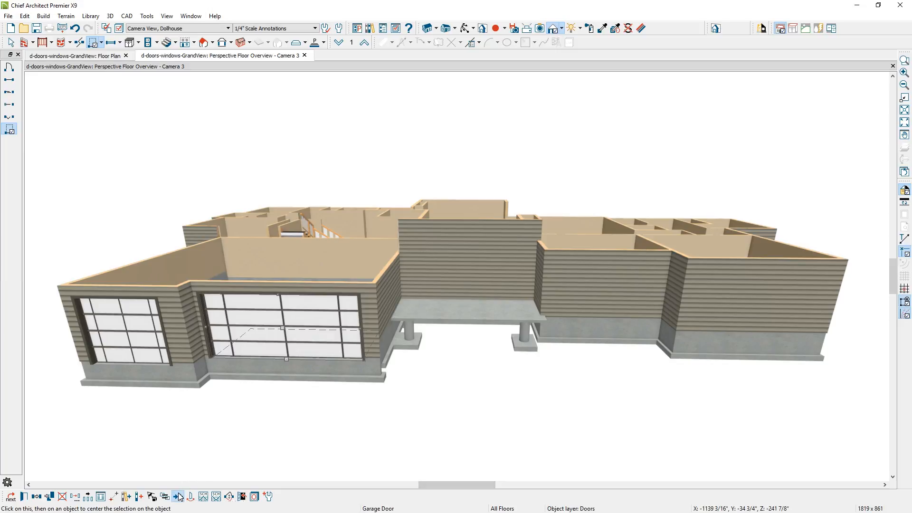
click(266, 361)
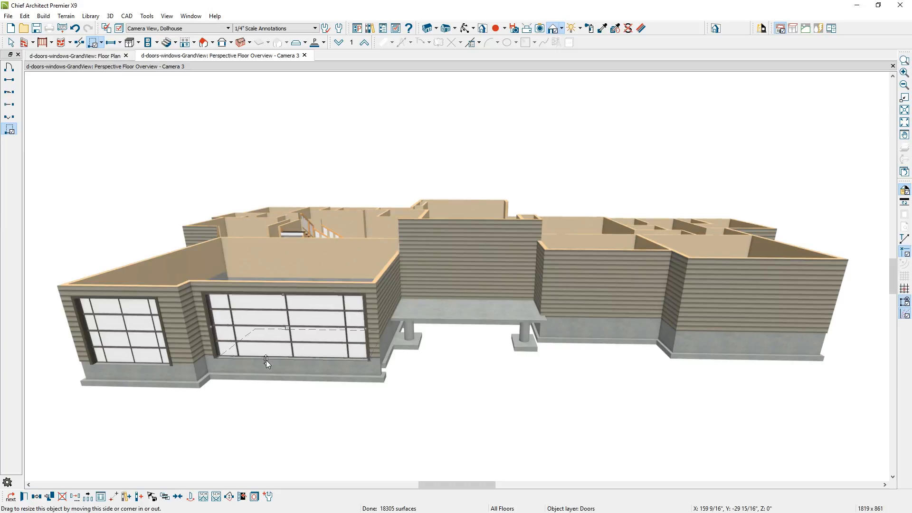
key(space)
Place a sliding door in the recessed front wall on the side of the porch opposite the garage.
click(101, 44)
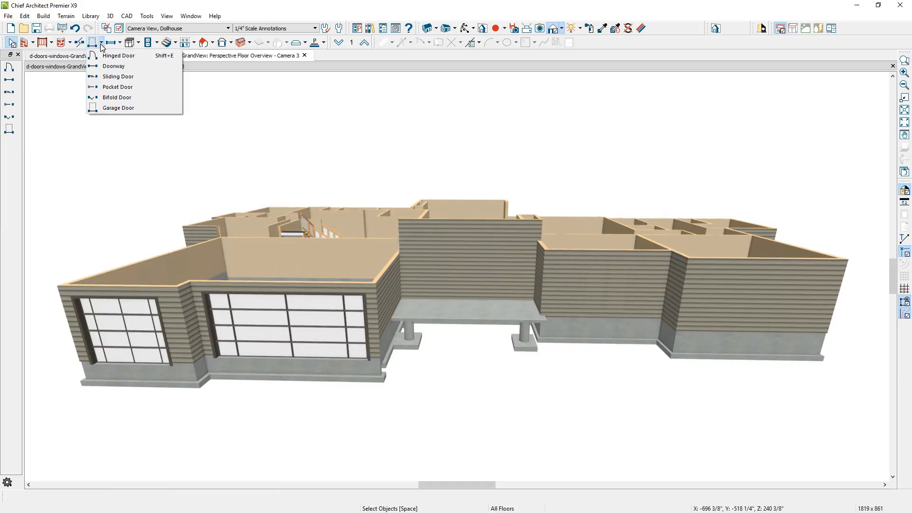
click(114, 76)
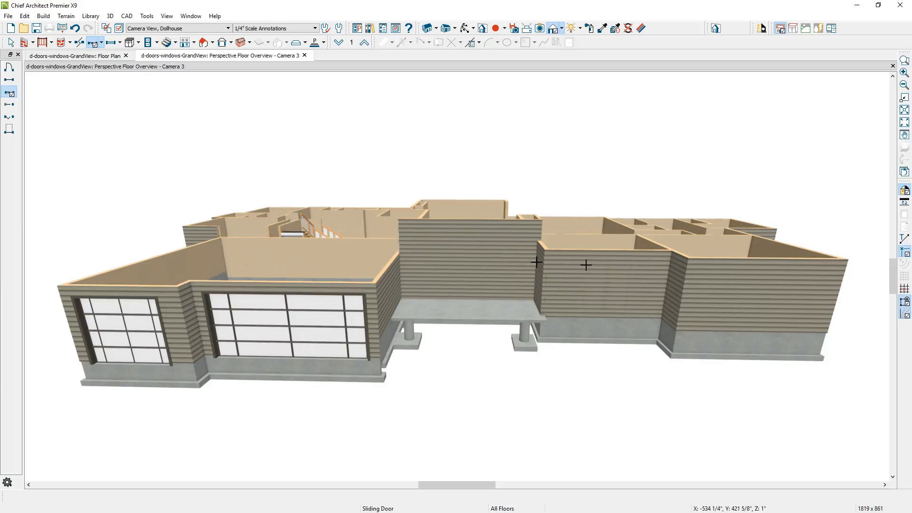
click(604, 271)
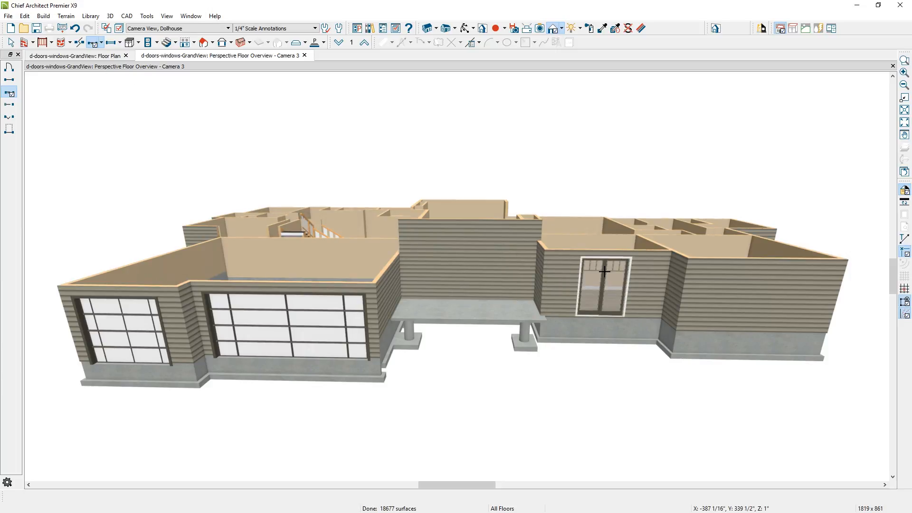
Set the sliding door's width to 120" and its door units to Three Panel.
click(604, 271)
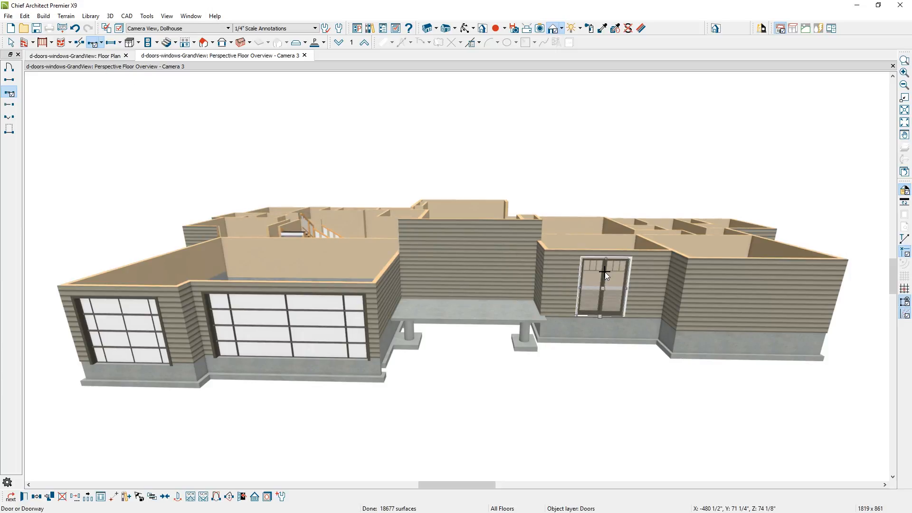
double_click(605, 272)
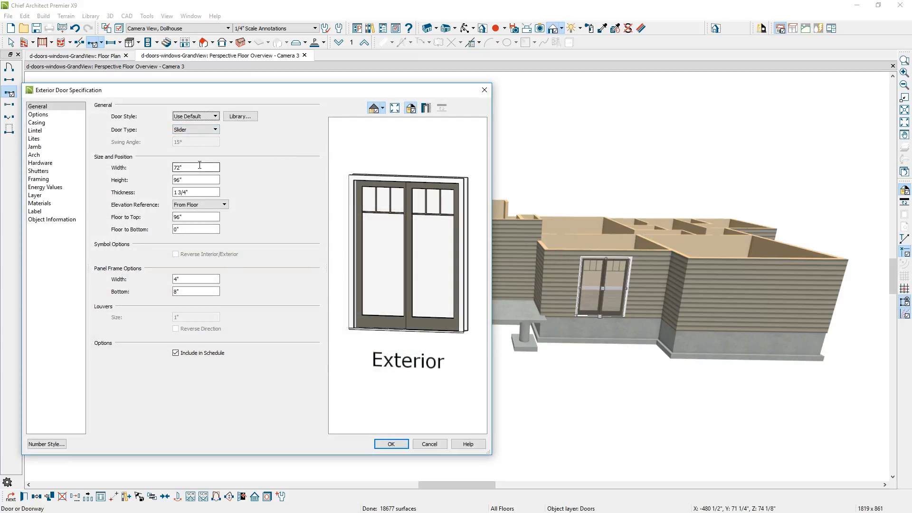
double_click(199, 168)
text(120)
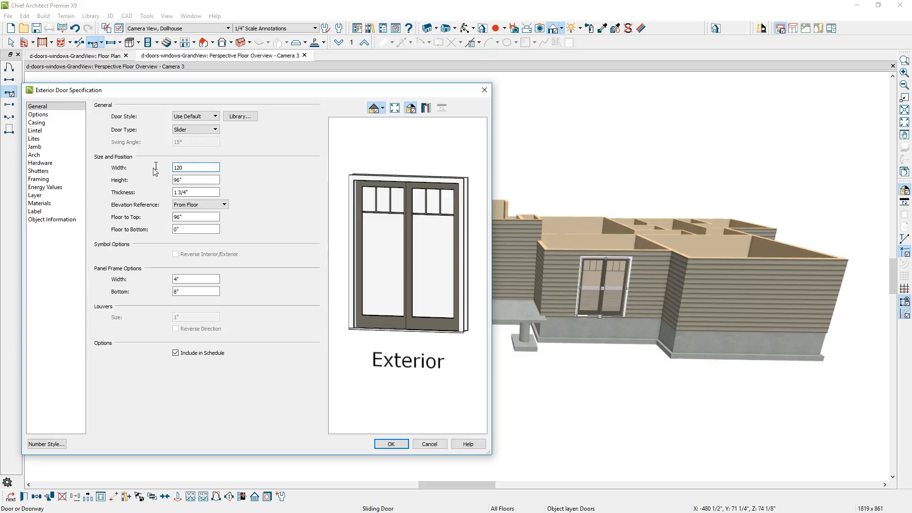
click(61, 115)
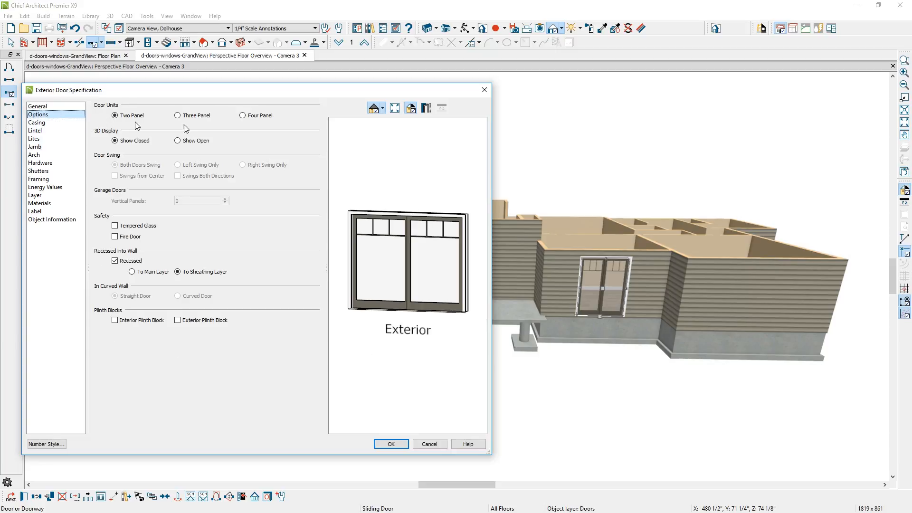
click(190, 117)
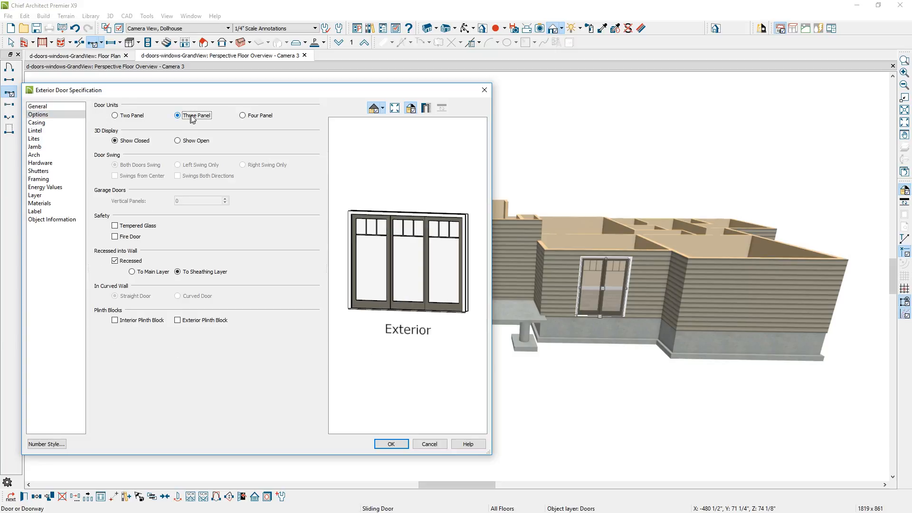
click(391, 443)
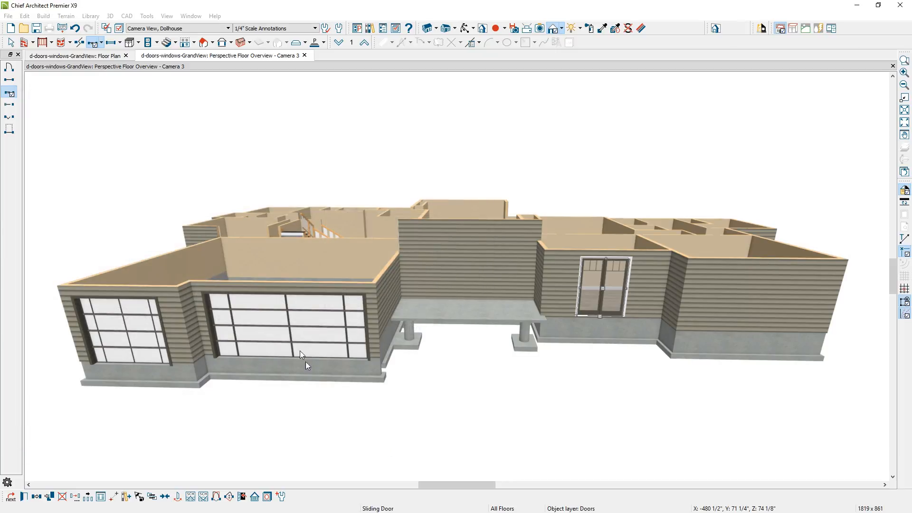
Place a hinged door in the middle of the porch entry wall and set its width to 72".
click(9, 68)
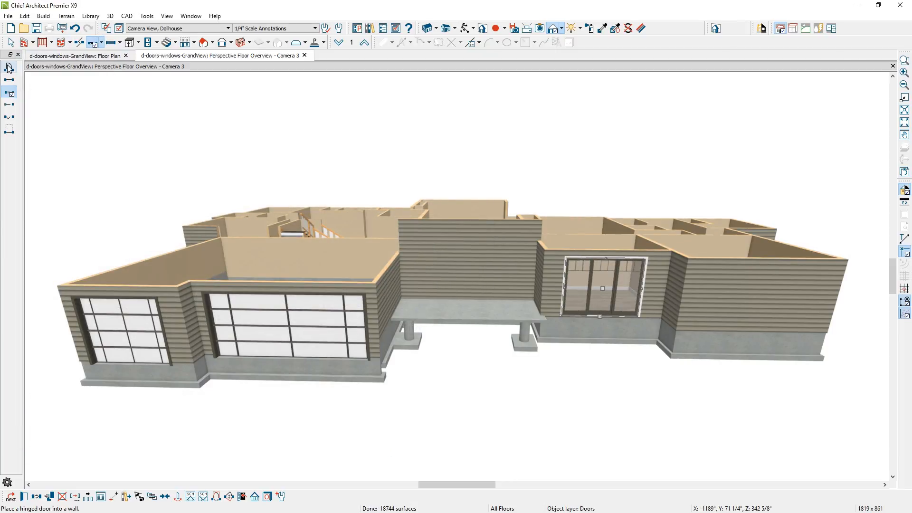
click(464, 274)
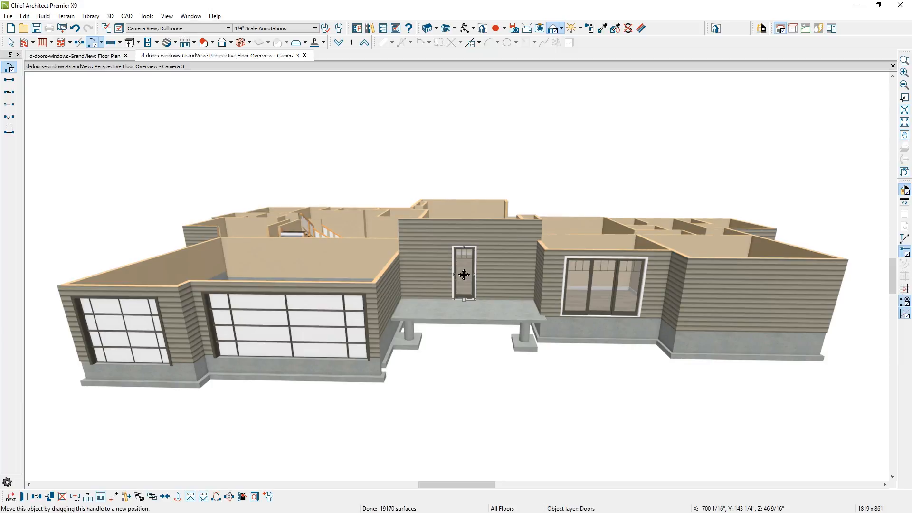
double_click(464, 274)
double_click(190, 166)
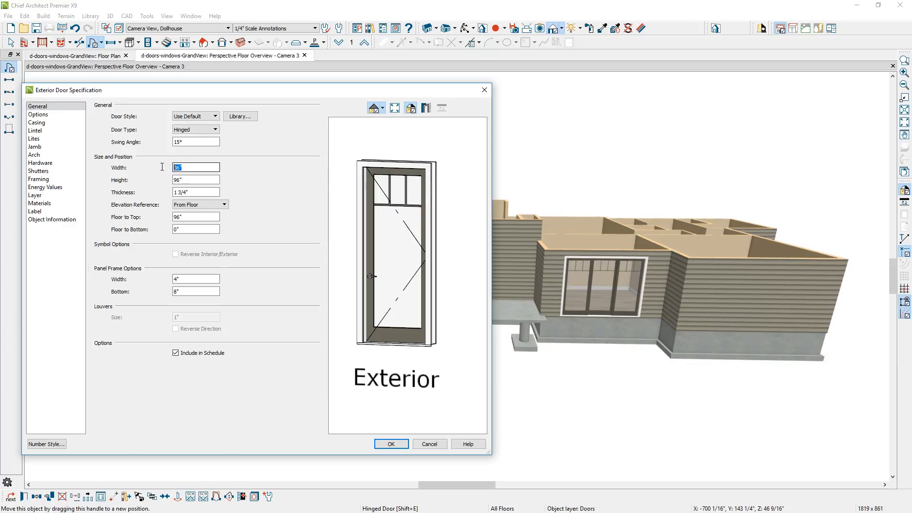
text(72)
key(Tab)
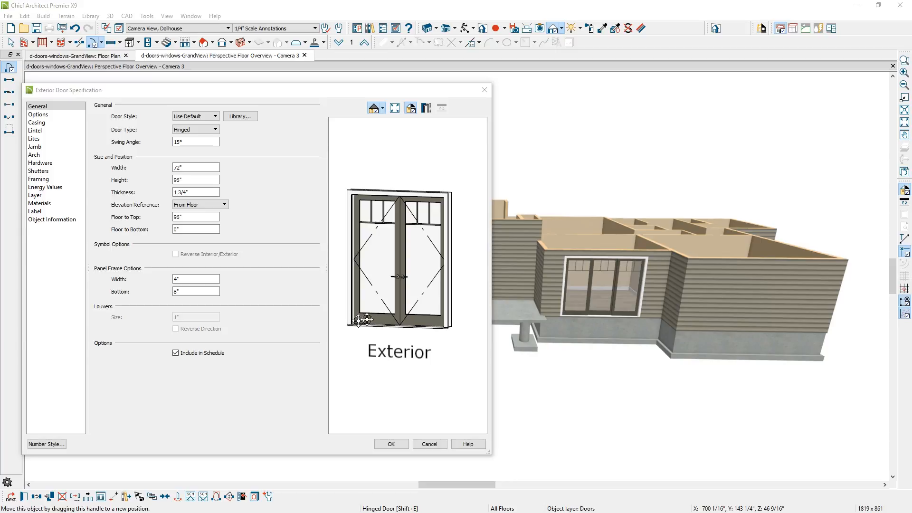
Set the bottom panel frame of the entry door to 30".
double_click(184, 291)
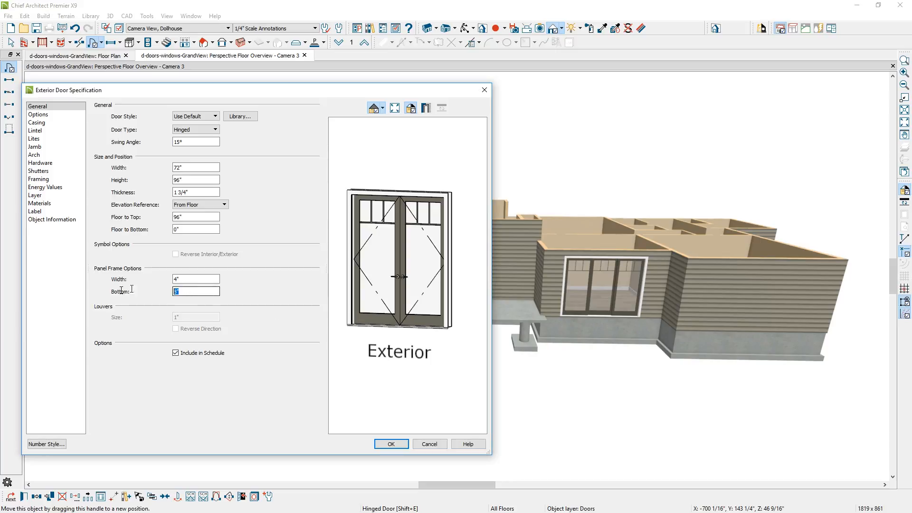
text(30)
key(Tab)
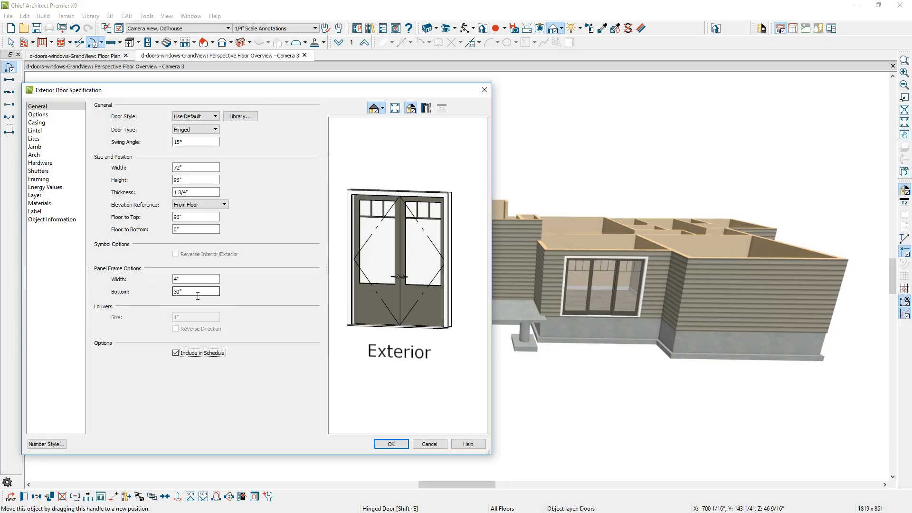
Set the entry door's lites to Normal type with 2 across and 4 vertical.
click(34, 139)
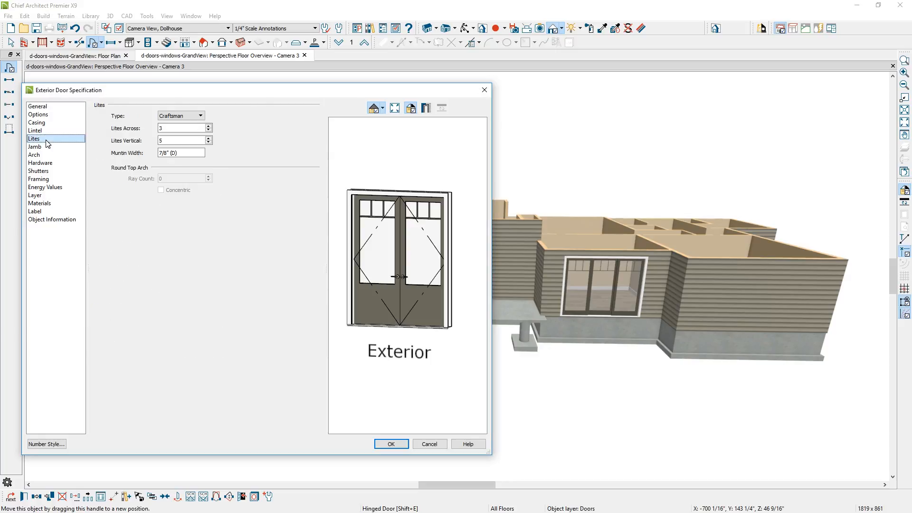
click(174, 116)
click(179, 125)
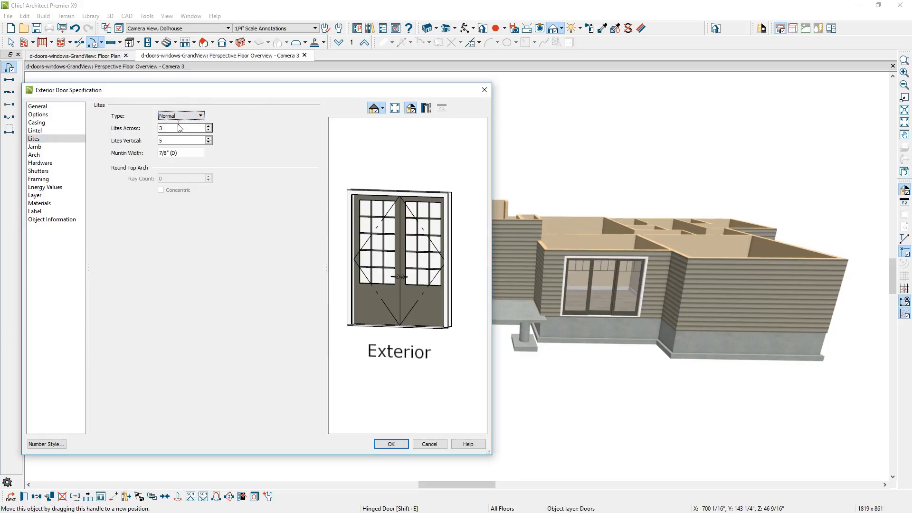
drag(179, 127, 152, 132)
text(2)
key(Tab)
text(4)
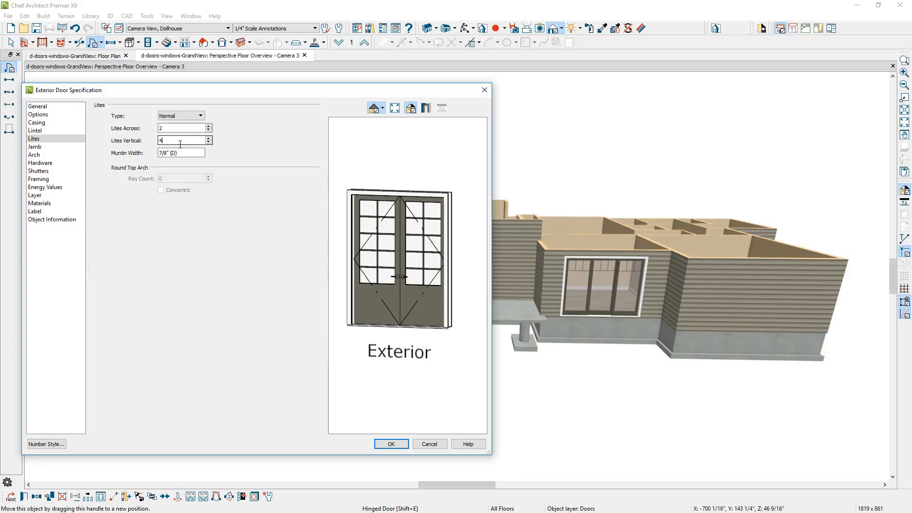
key(Tab)
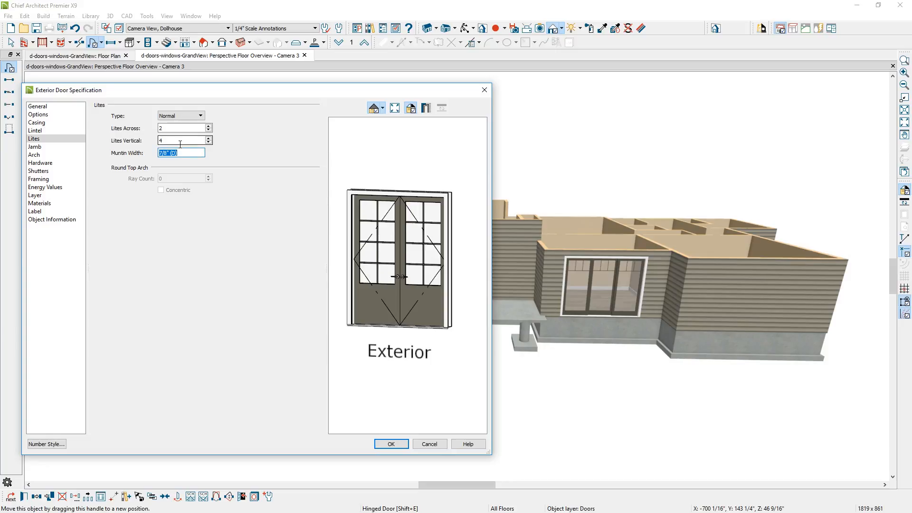
click(390, 444)
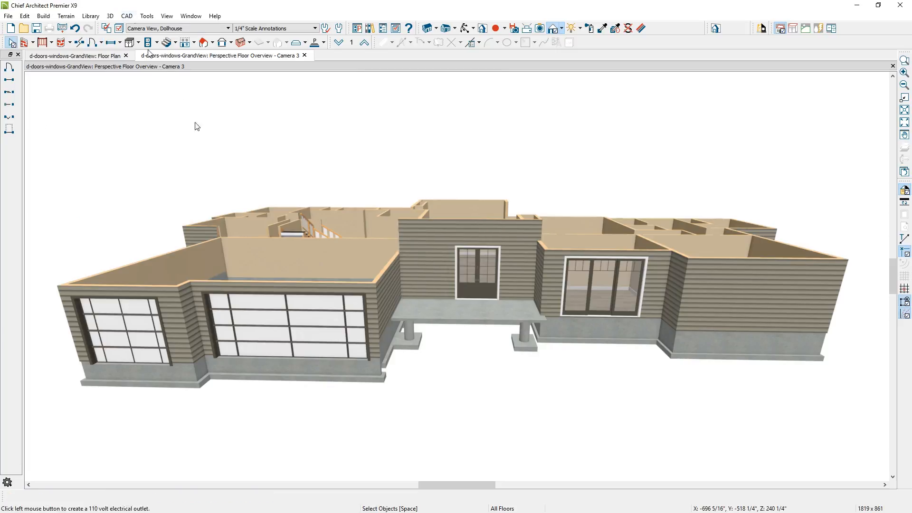
Copy the double entry door to the garage side of the same entry wall.
click(476, 273)
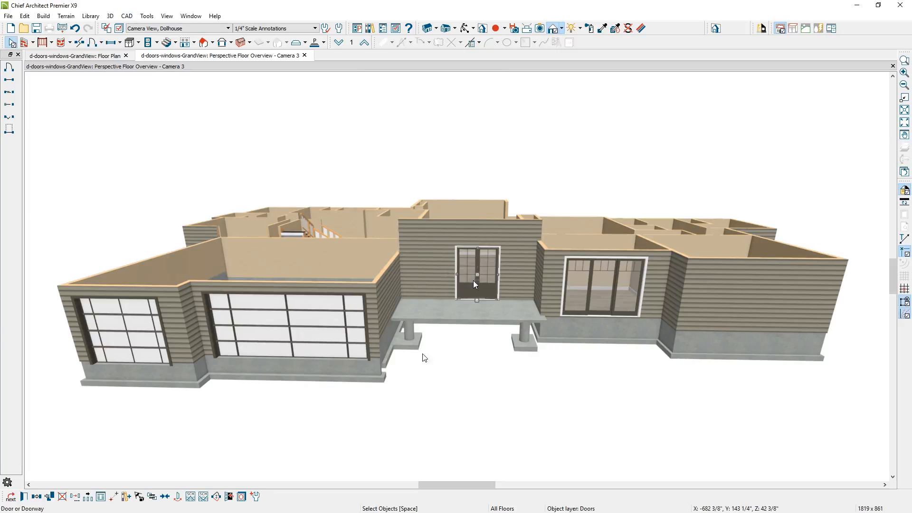
click(37, 498)
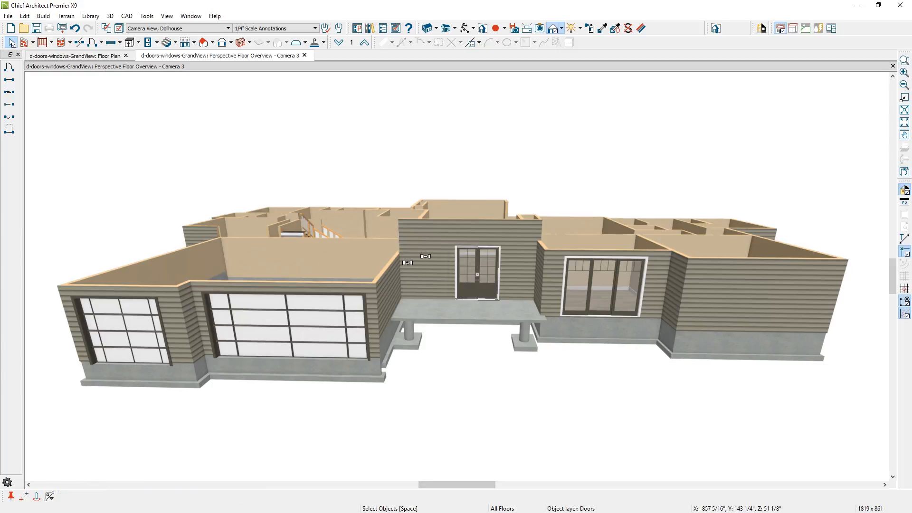
drag(481, 276, 433, 275)
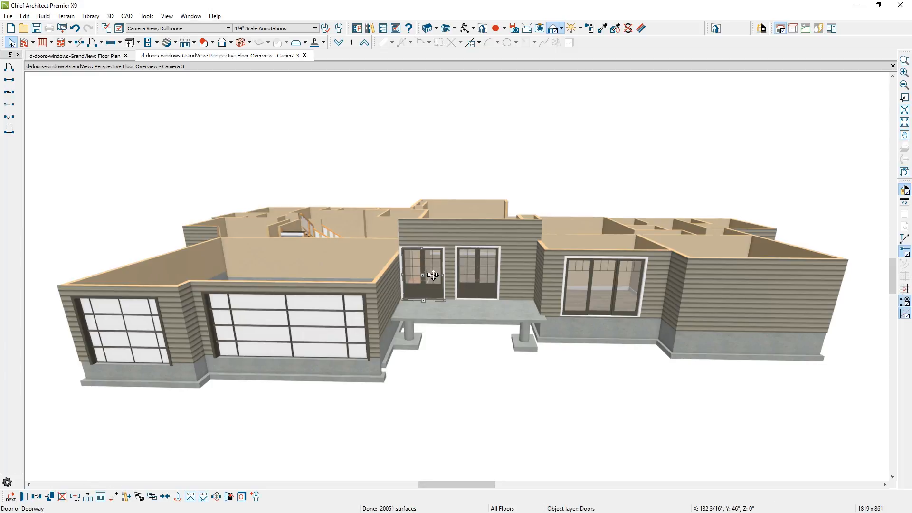
Set the copied door's width to 24" and both its interior and exterior handles to None.
double_click(433, 275)
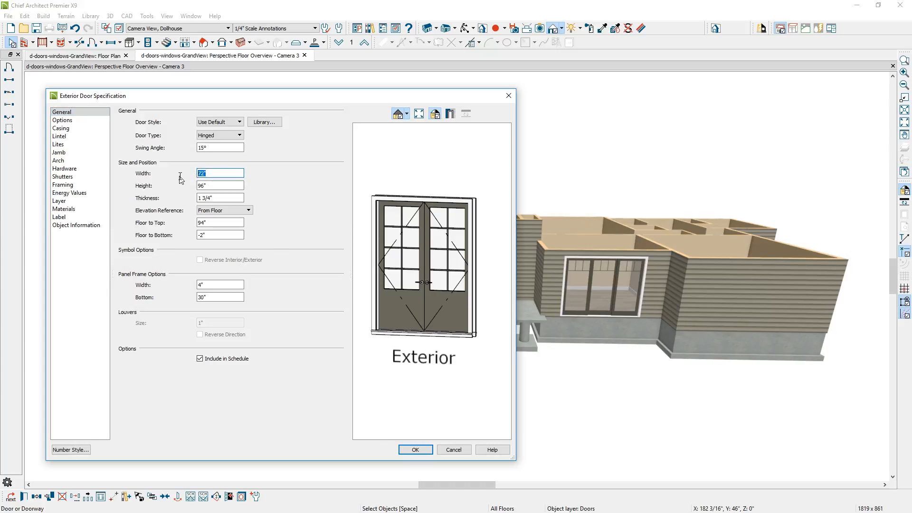
key(Tab)
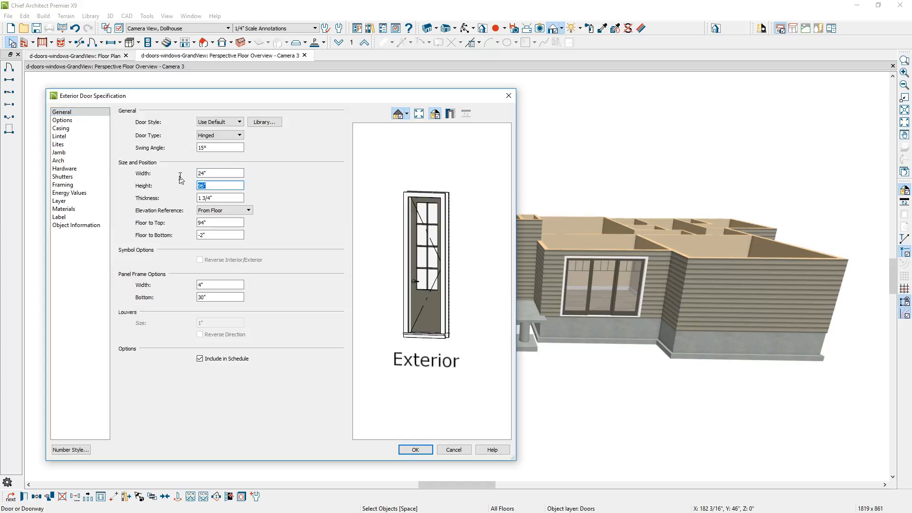
click(95, 170)
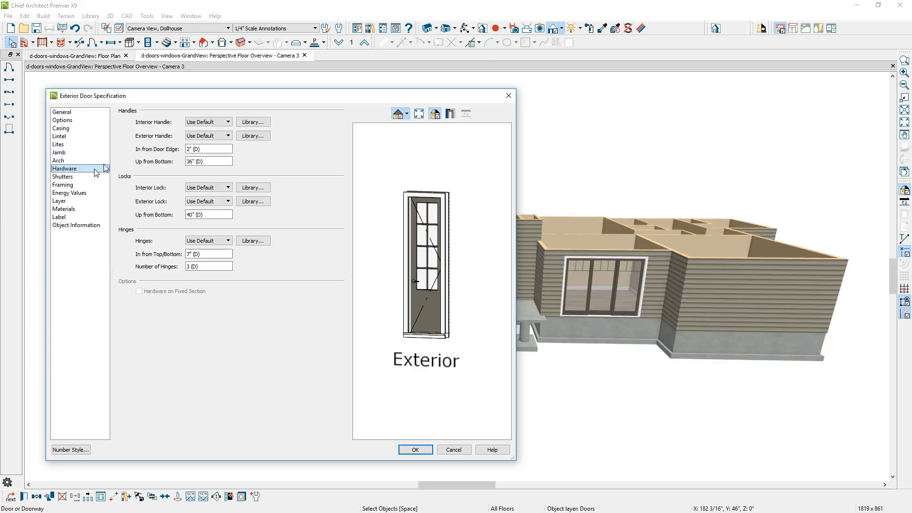
click(223, 124)
click(220, 138)
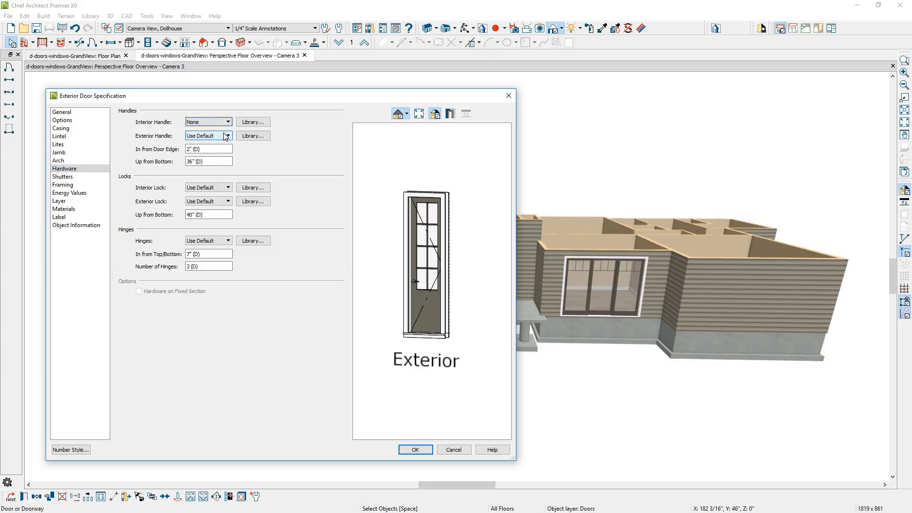
click(230, 137)
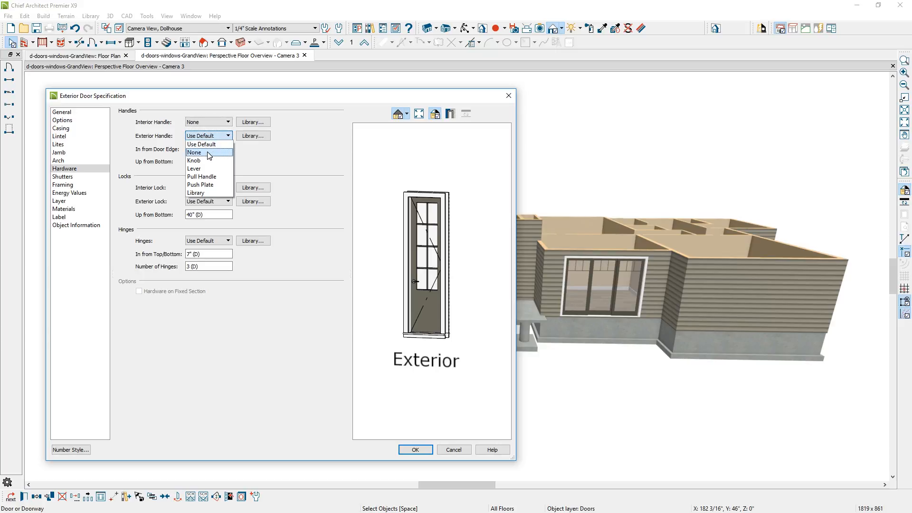
click(211, 151)
click(402, 451)
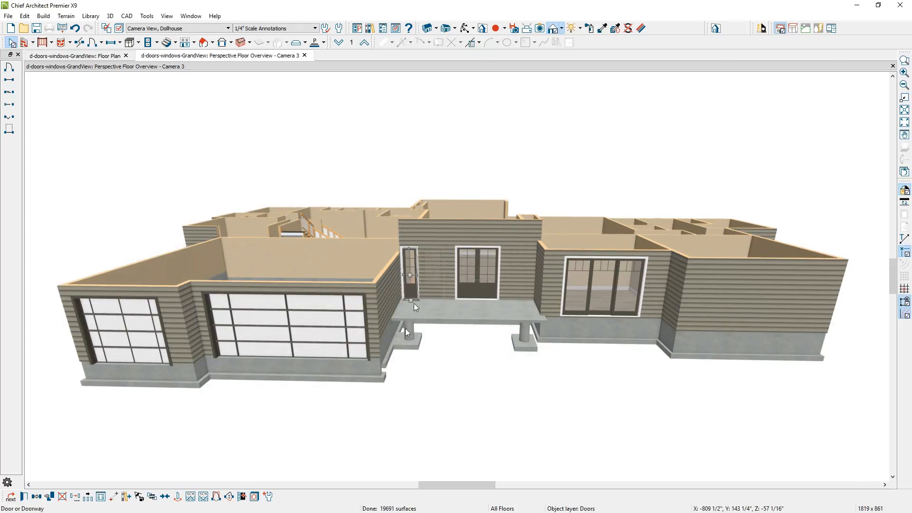
Center the double entry door on the entry wall.
click(475, 264)
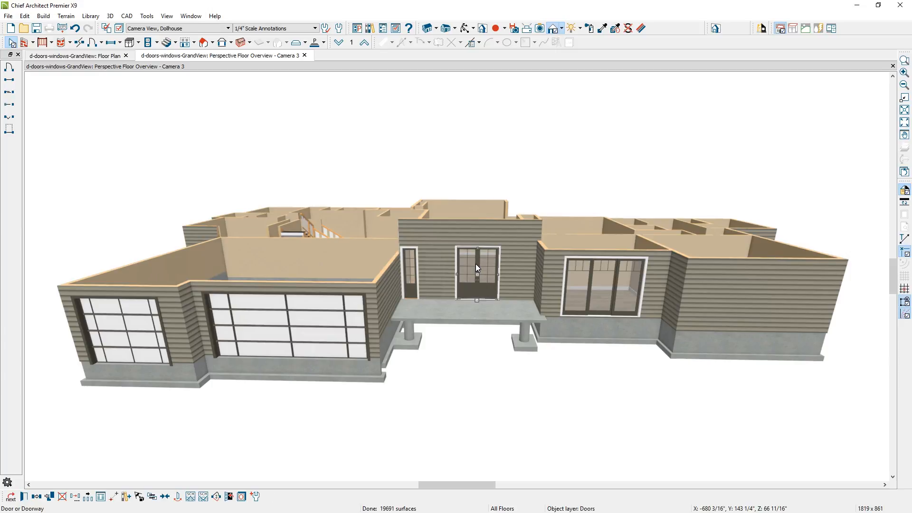
click(169, 496)
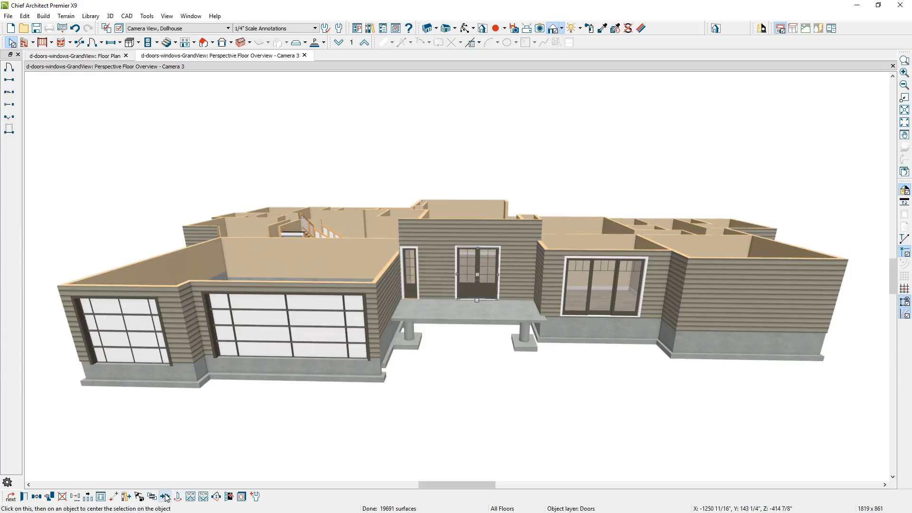
click(464, 230)
Move the narrow side door against the double entry door and reflect a copy of it about the entry door.
click(412, 273)
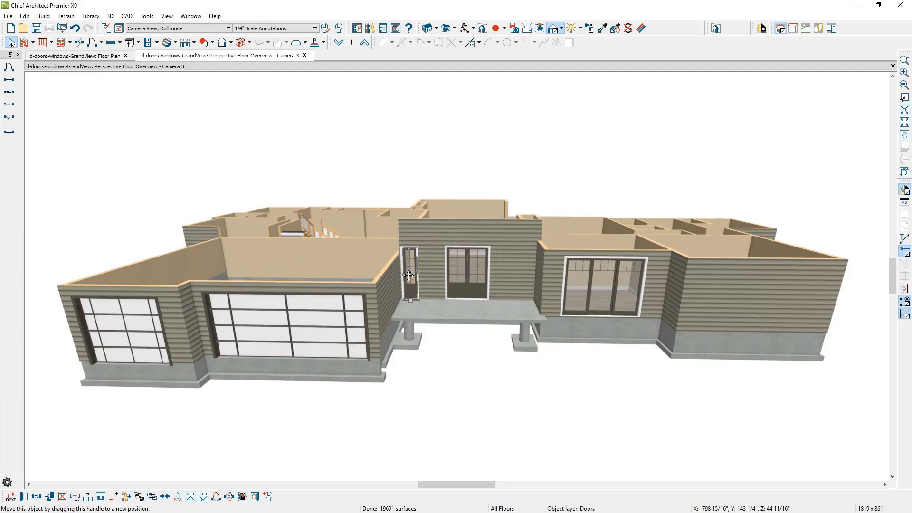
drag(409, 275, 438, 274)
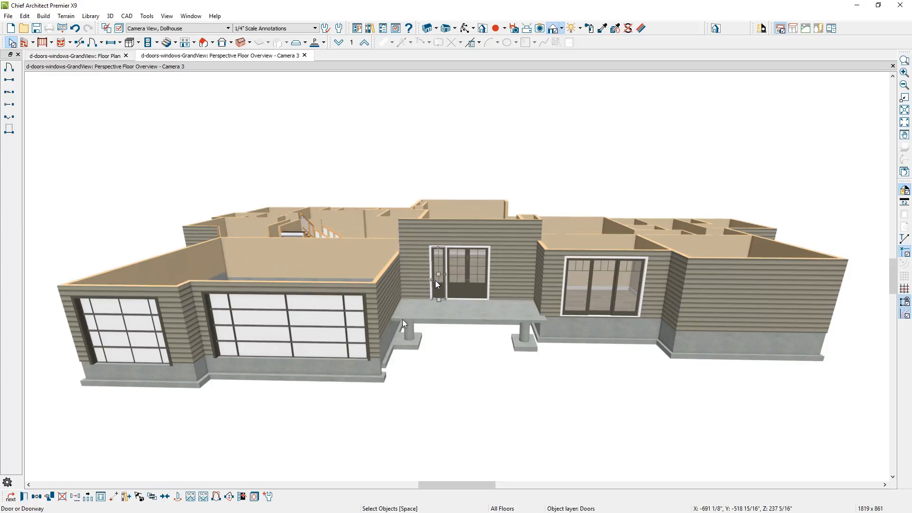
click(37, 498)
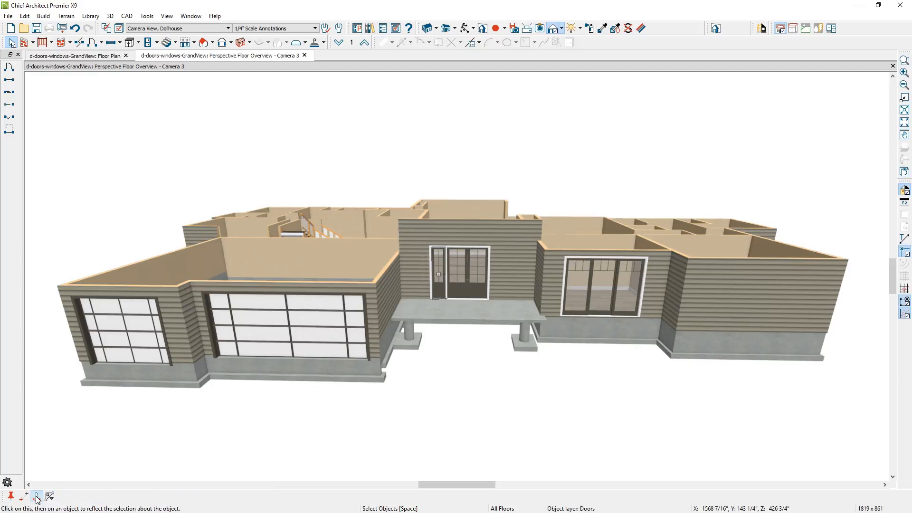
click(36, 498)
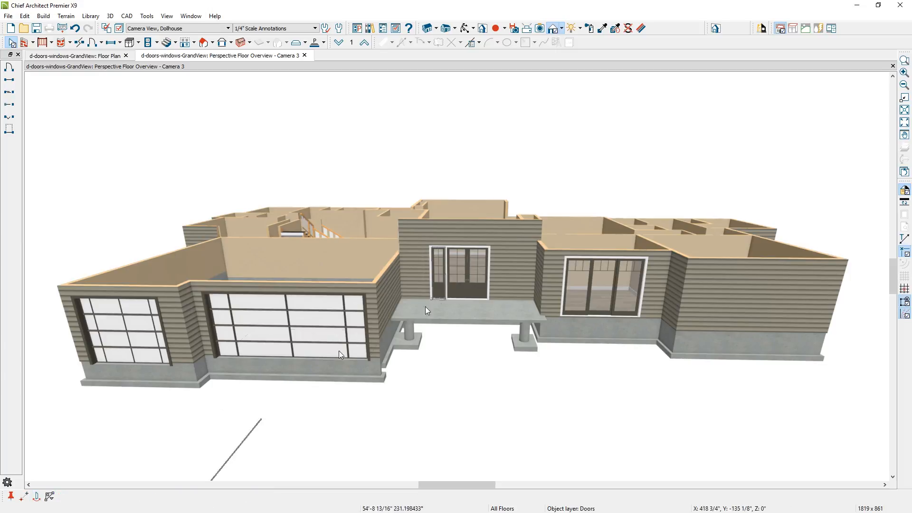
click(476, 293)
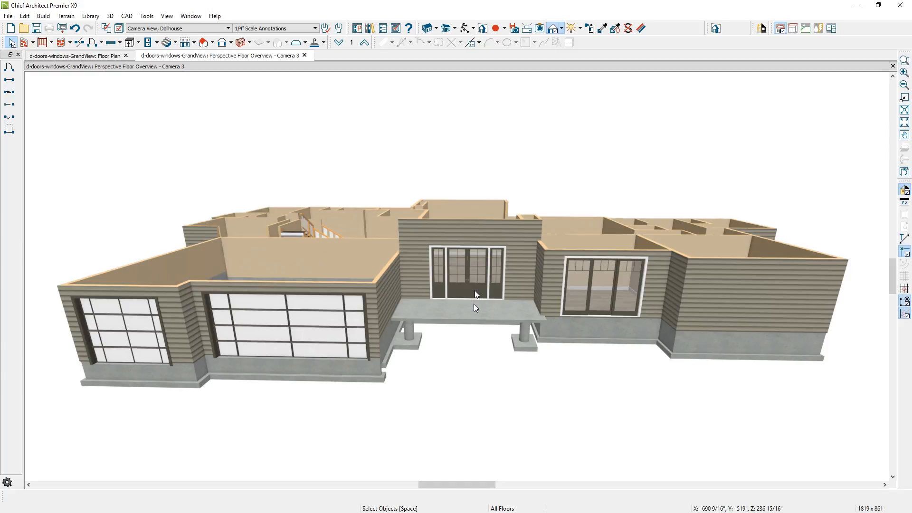
Place a window in the entry wall centered above the double entry door.
click(110, 42)
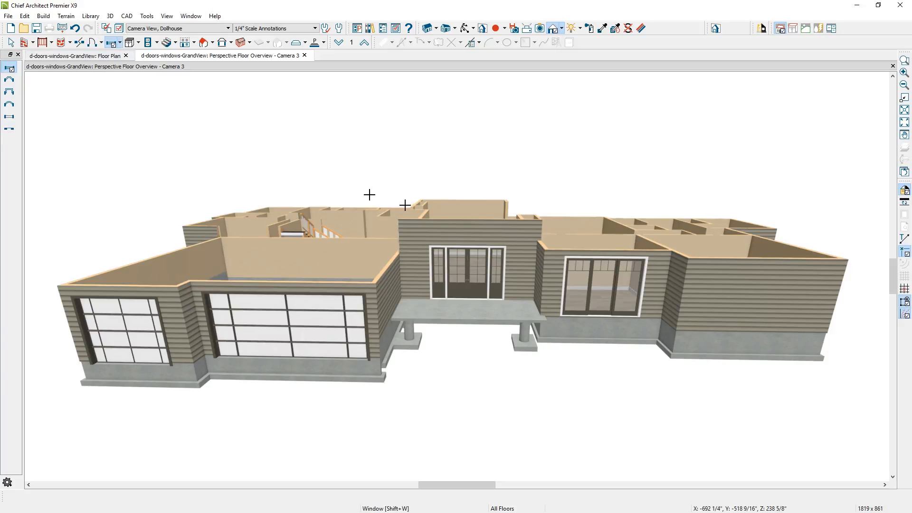
click(466, 232)
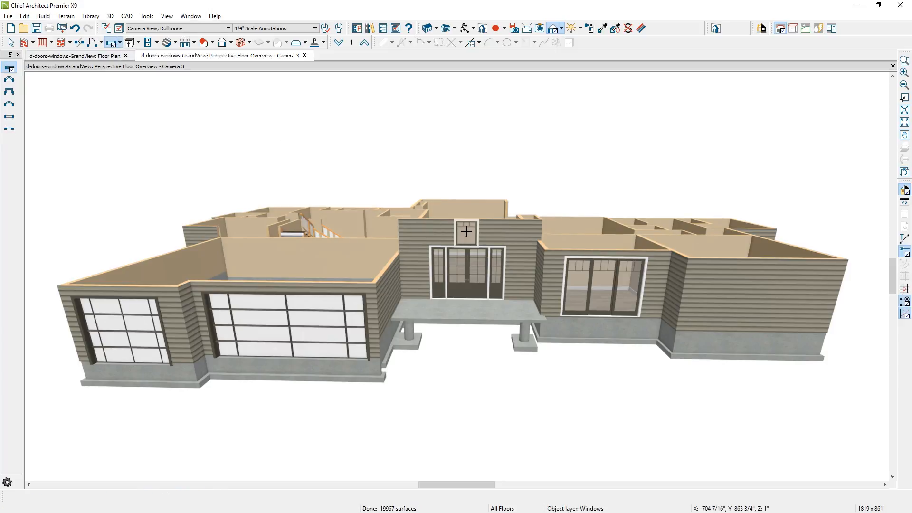
key(space)
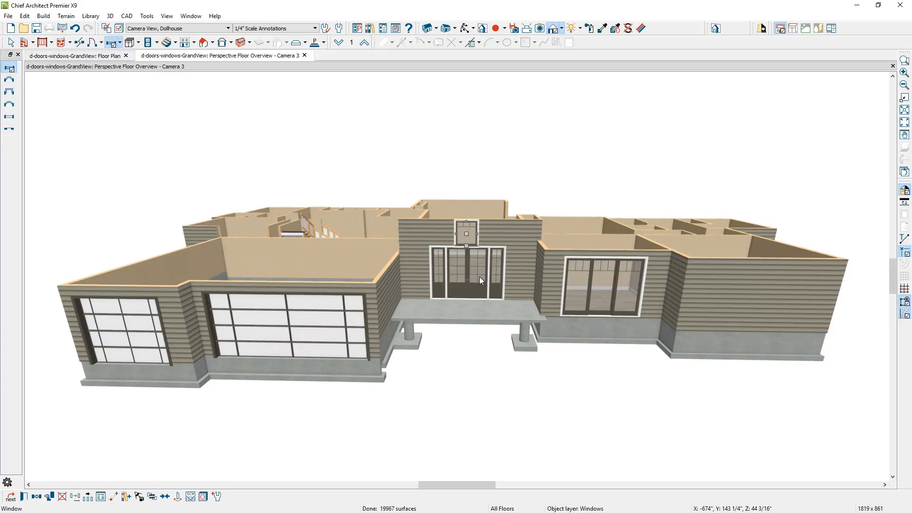
Make the window above the entry door Fixed Glass, 72" wide and 32" high, with its floor to bottom at 98 3/8".
key(ctrl+e)
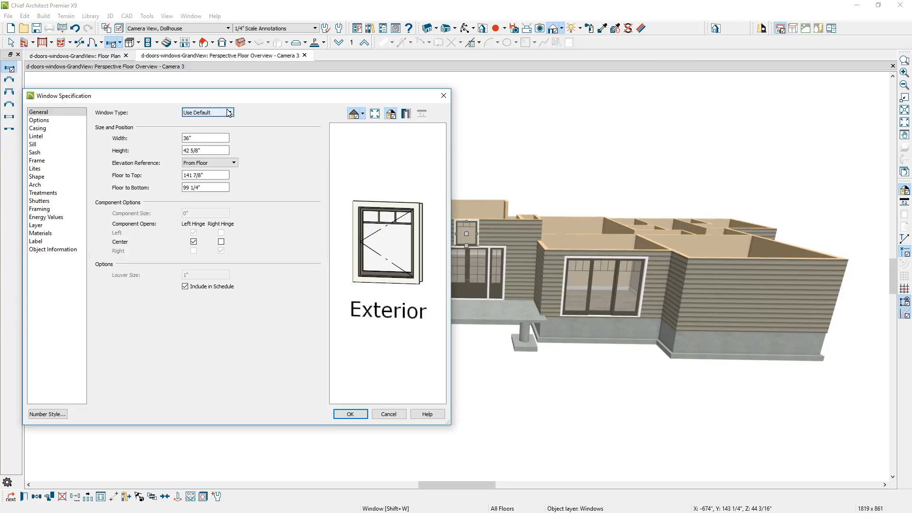
click(229, 113)
click(216, 128)
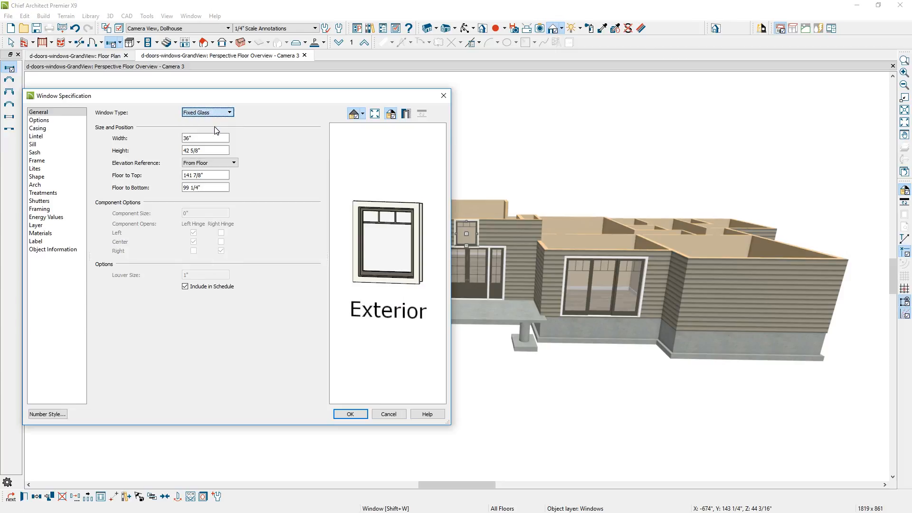
key(Tab)
text(72)
key(Tab)
text(32)
key(Tab)
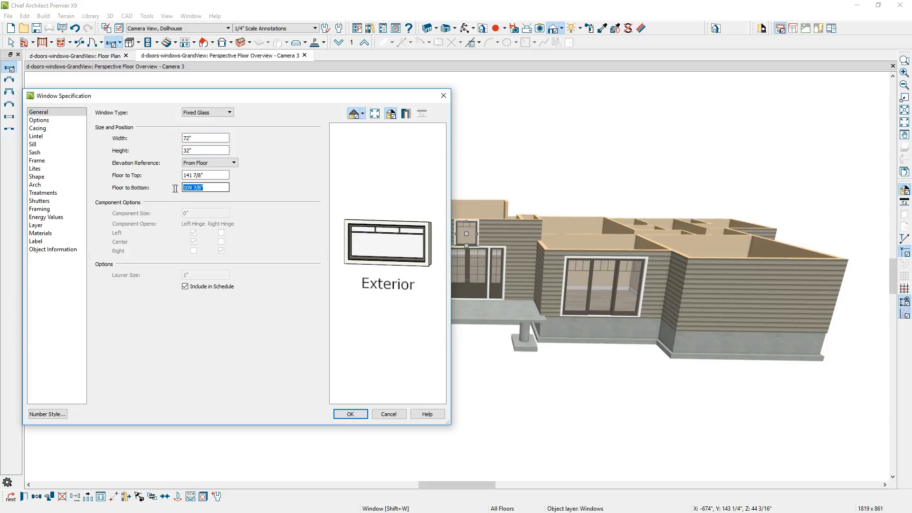
text(98 3/8")
key(Tab)
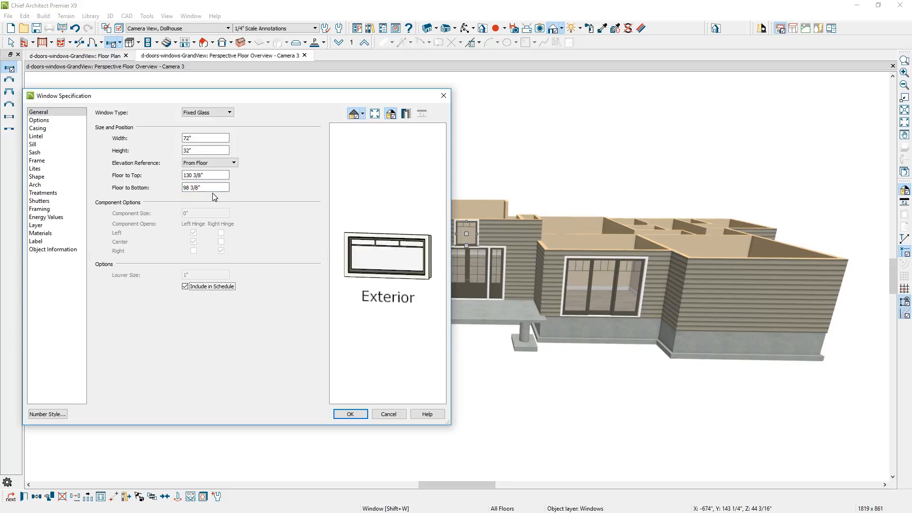
Set the lites of the window above the entry door to 1 across and 1 vertical.
click(35, 169)
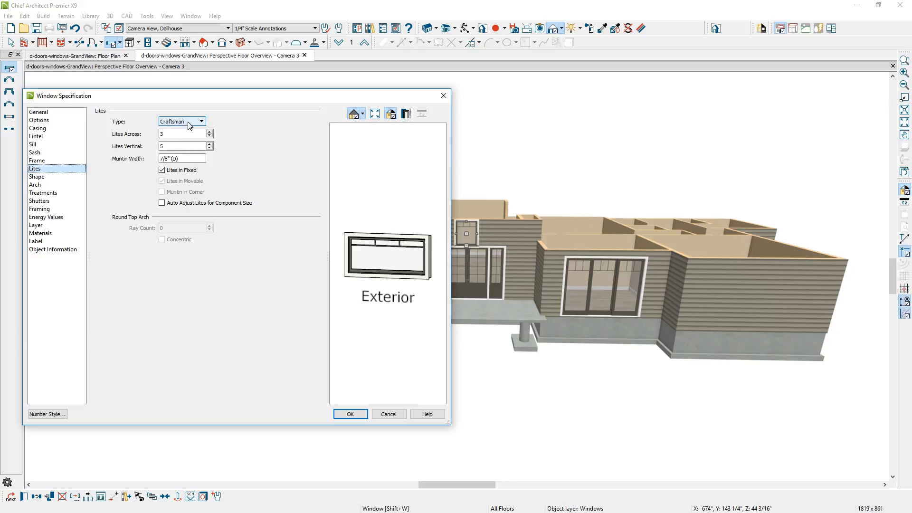
click(198, 134)
text(0)
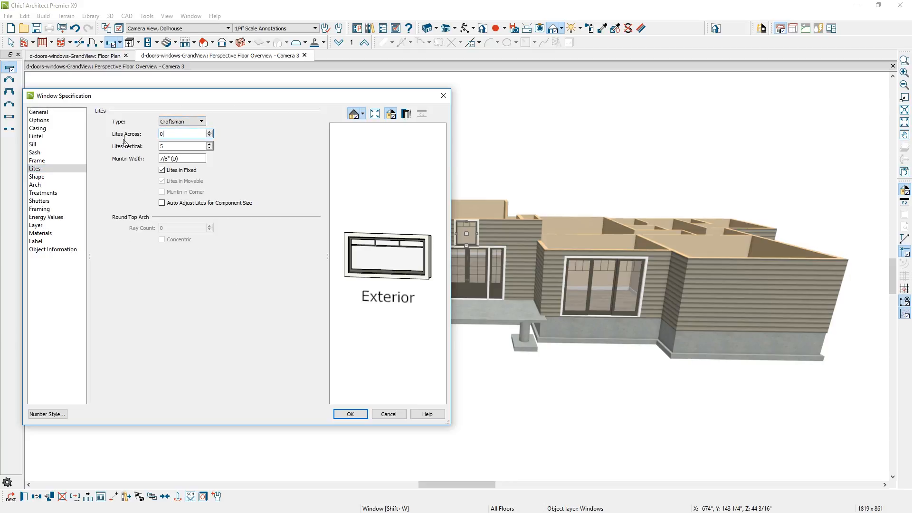
key(Tab)
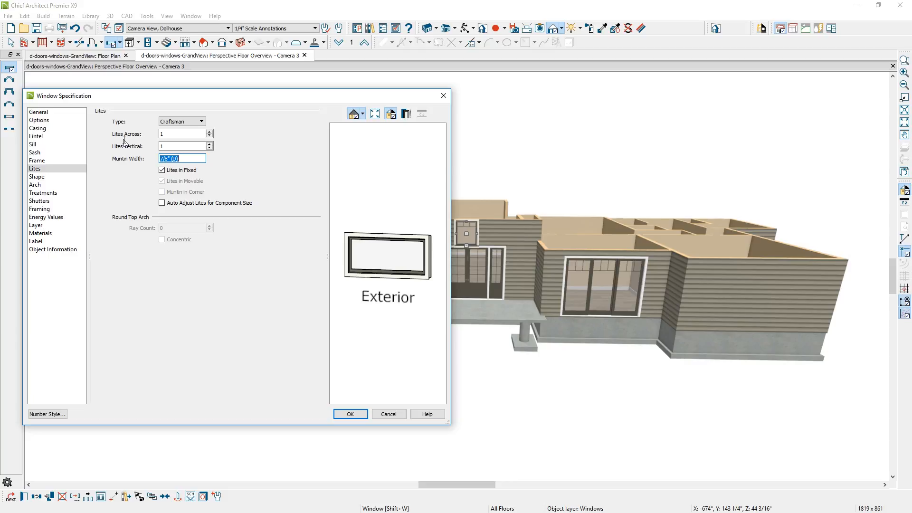
click(339, 416)
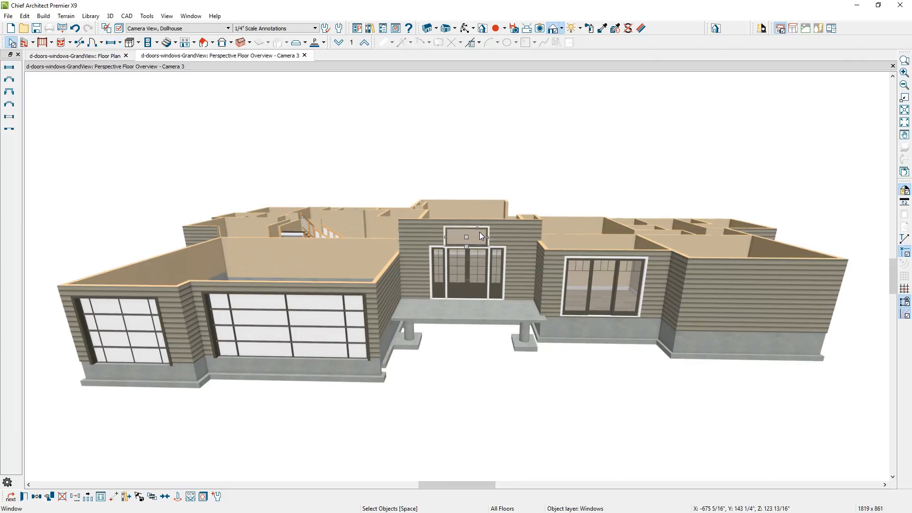
Copy the transom window to its side away from the garage and set the copy's width to 24".
click(122, 403)
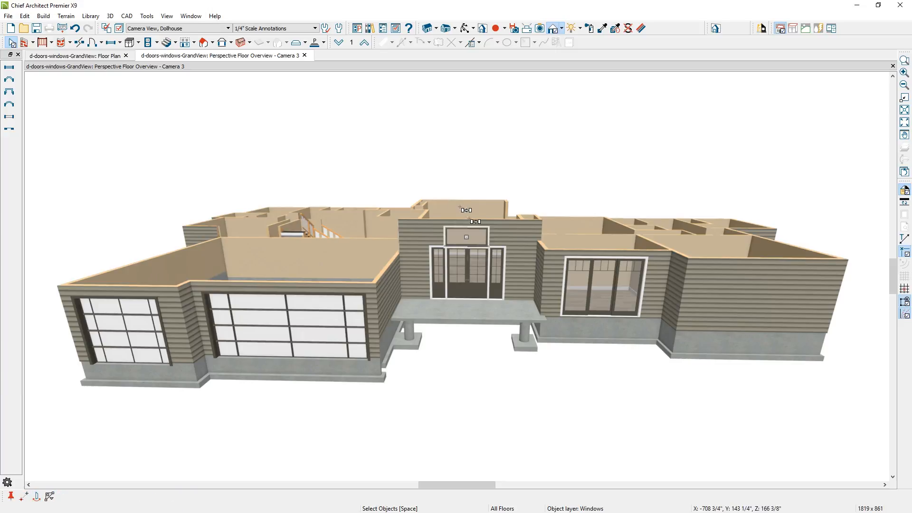
click(511, 233)
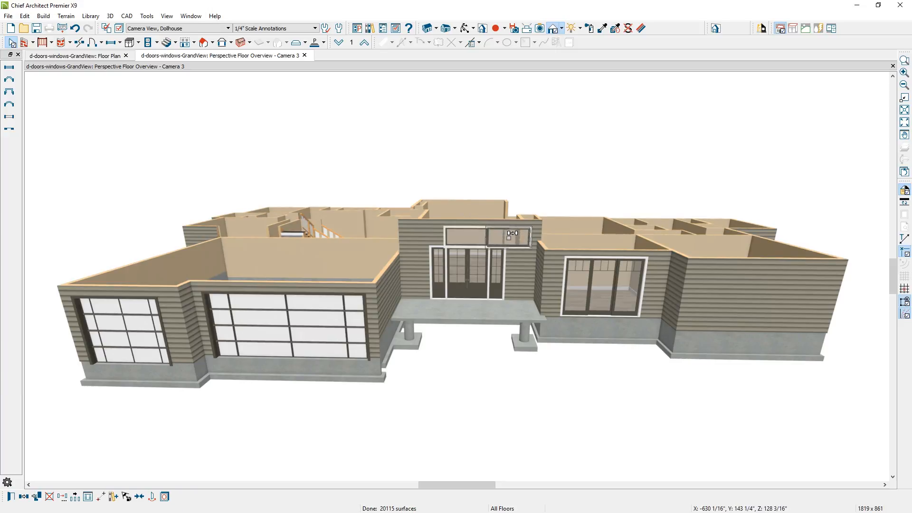
double_click(511, 233)
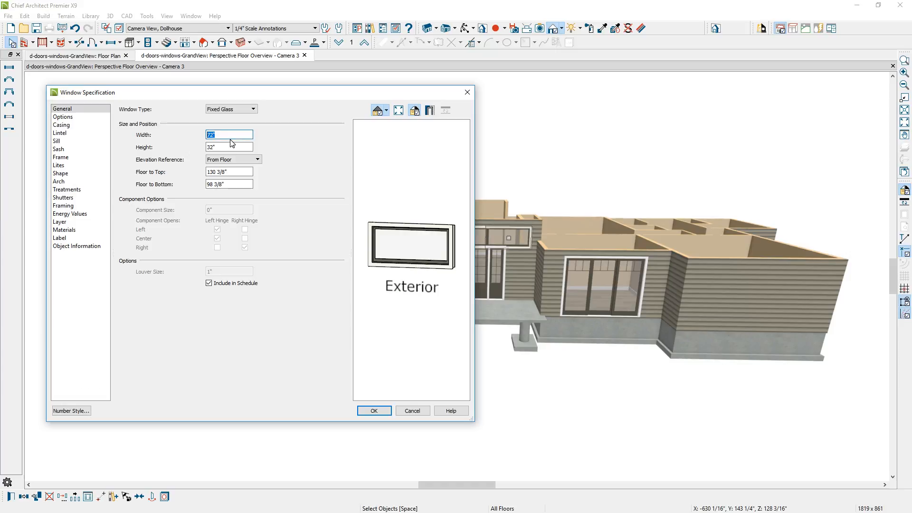
text(24)
click(375, 411)
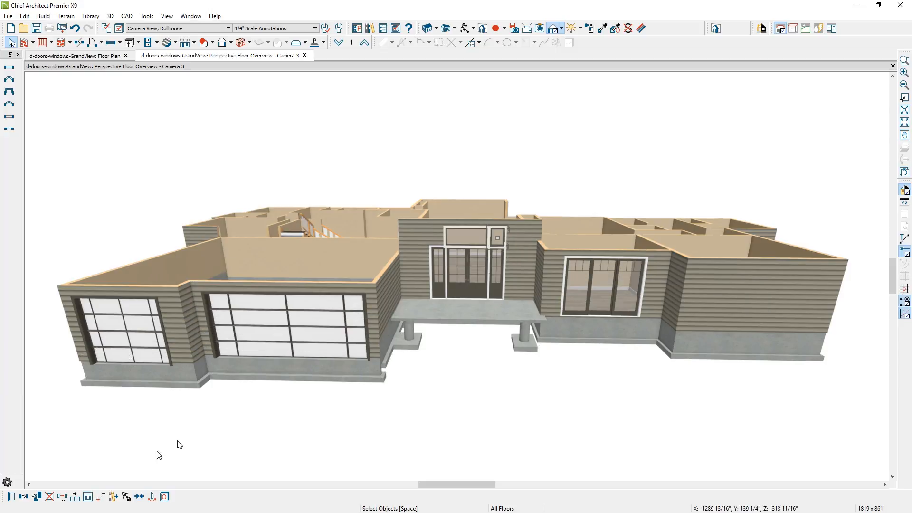
Reflect a copy of the 24" window about the double entry door and combine the three transom windows into a mulled unit.
click(27, 499)
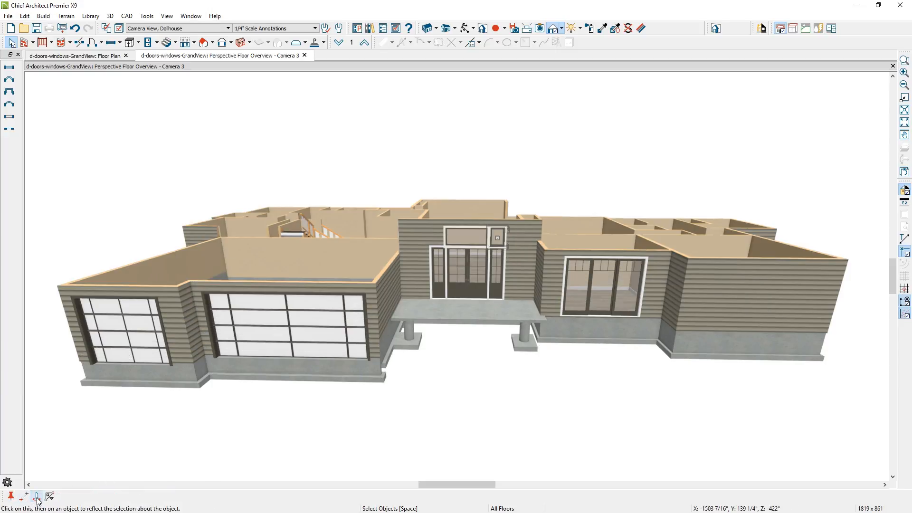
drag(497, 237, 486, 268)
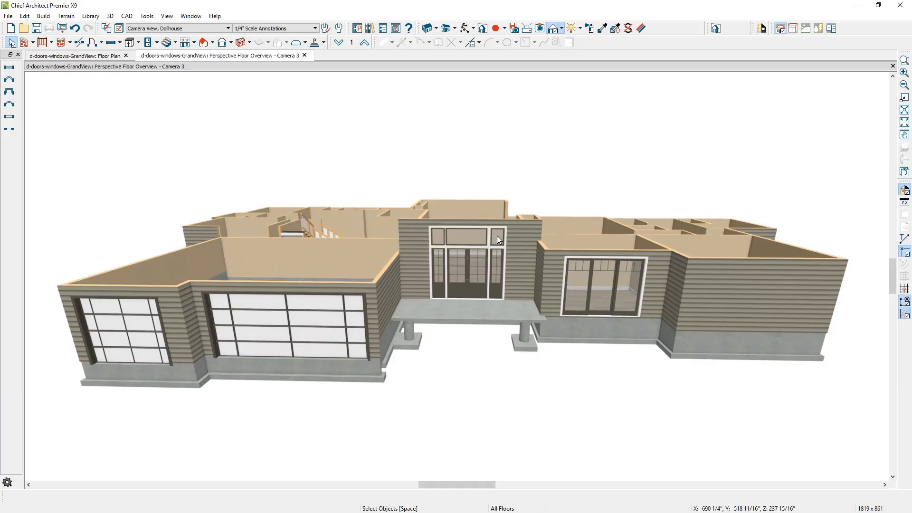
drag(497, 236, 440, 240)
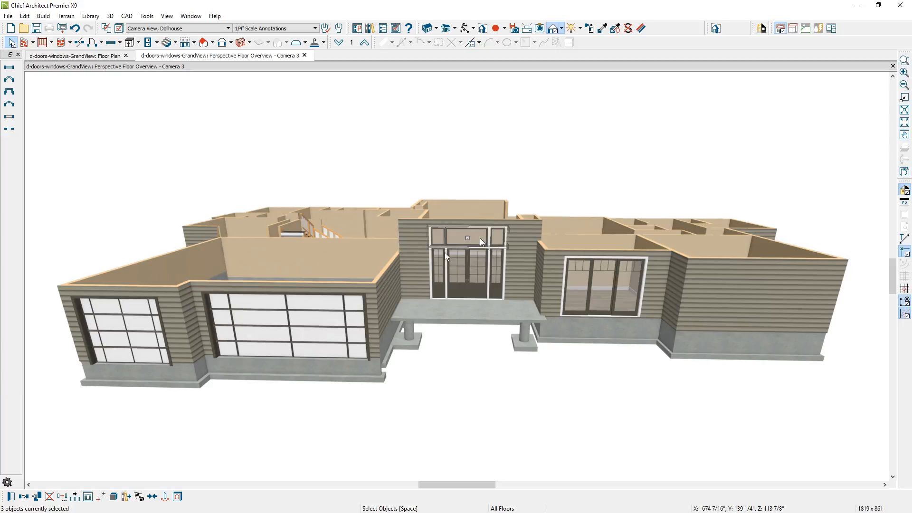
click(114, 497)
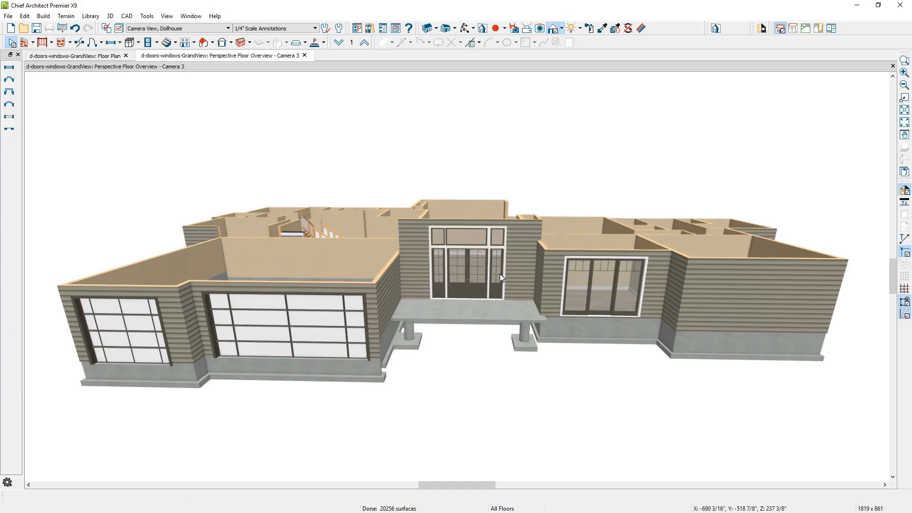
Combine the double entry door and its two narrow side doors into a mulled unit.
click(477, 280)
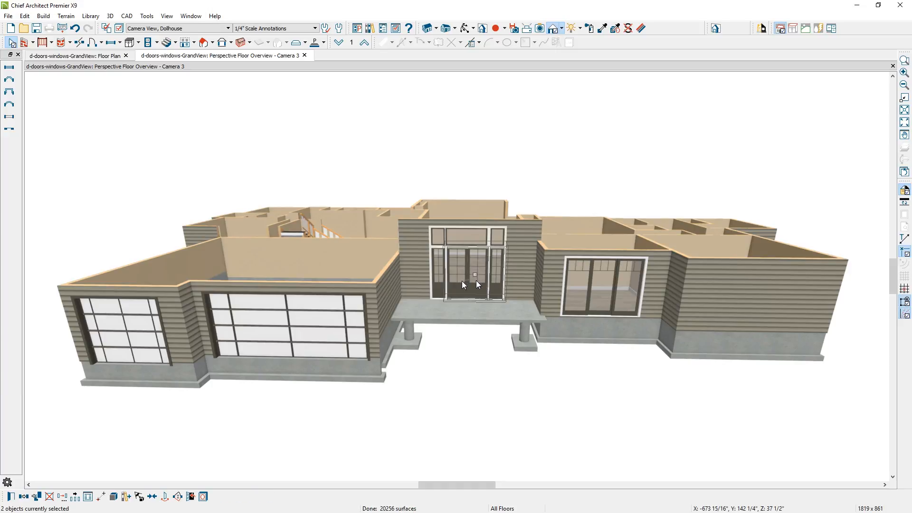
shift+click(438, 279)
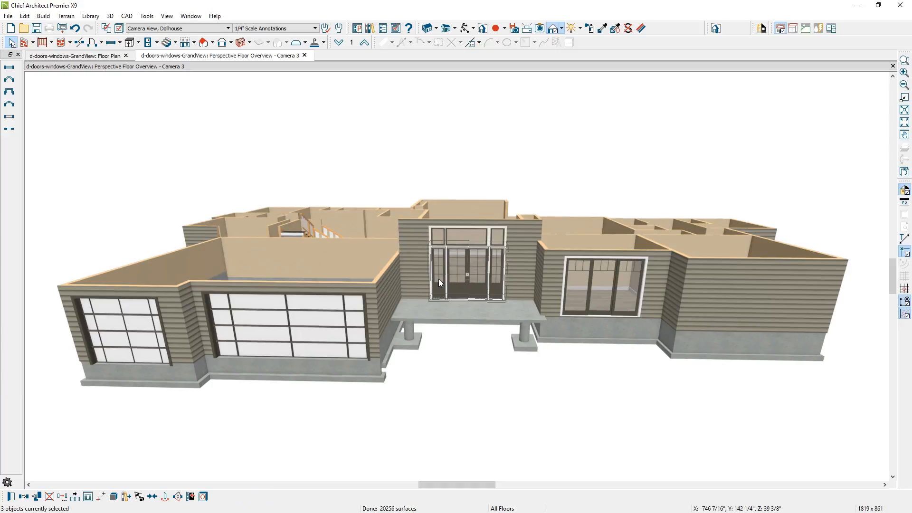
click(113, 497)
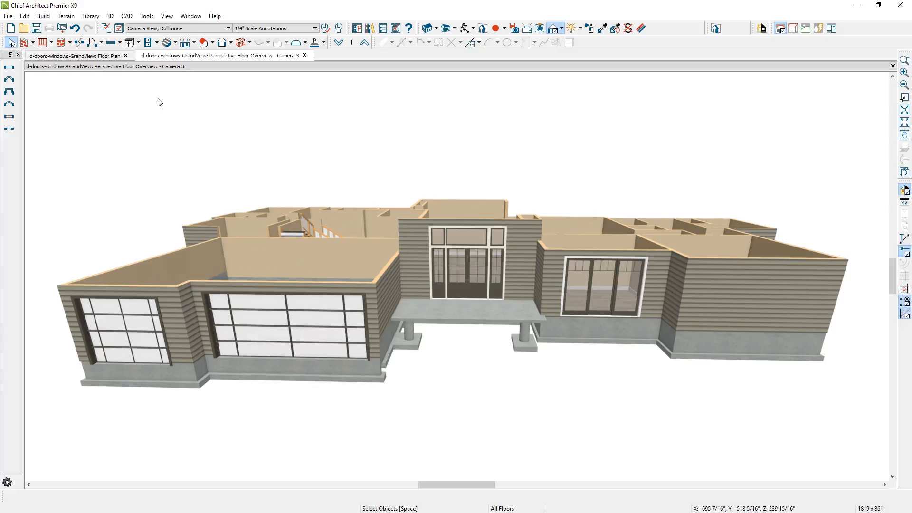
Place a window in the front wall farthest from the garage and make it Fixed Glass with a width of 84".
click(111, 42)
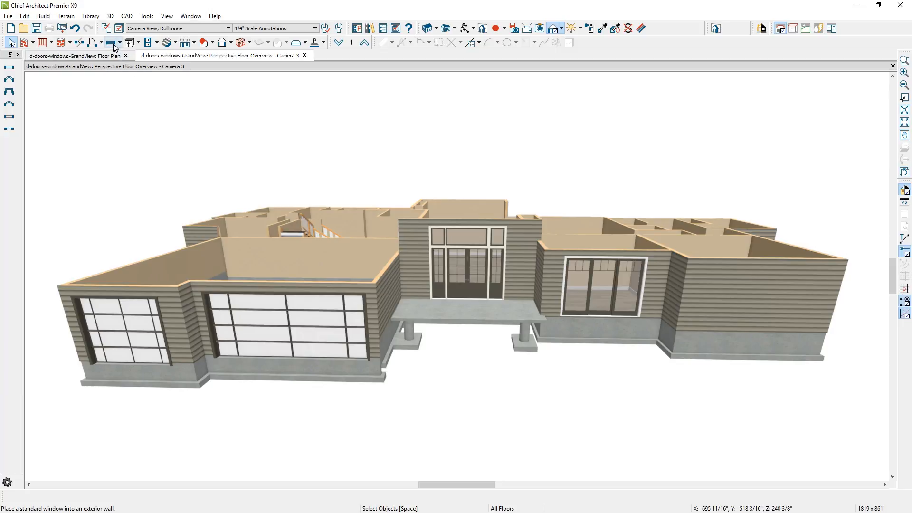
click(760, 306)
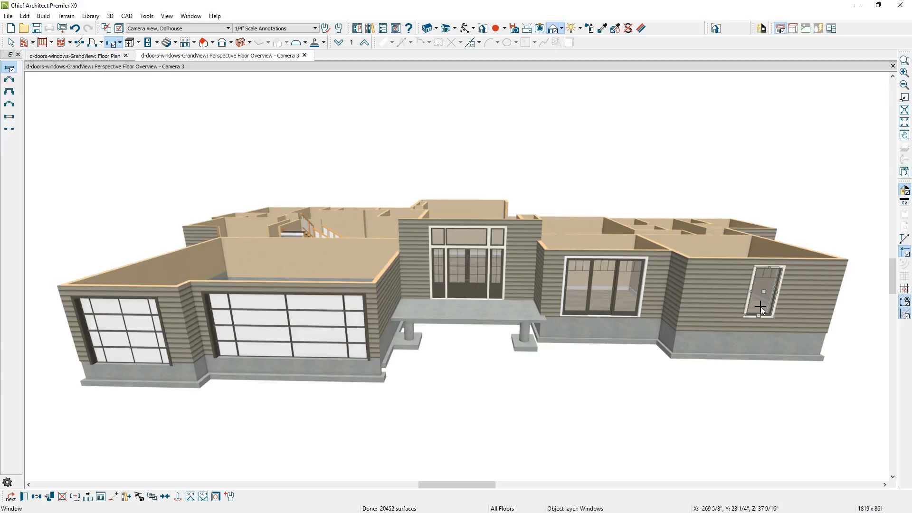
double_click(761, 307)
click(251, 104)
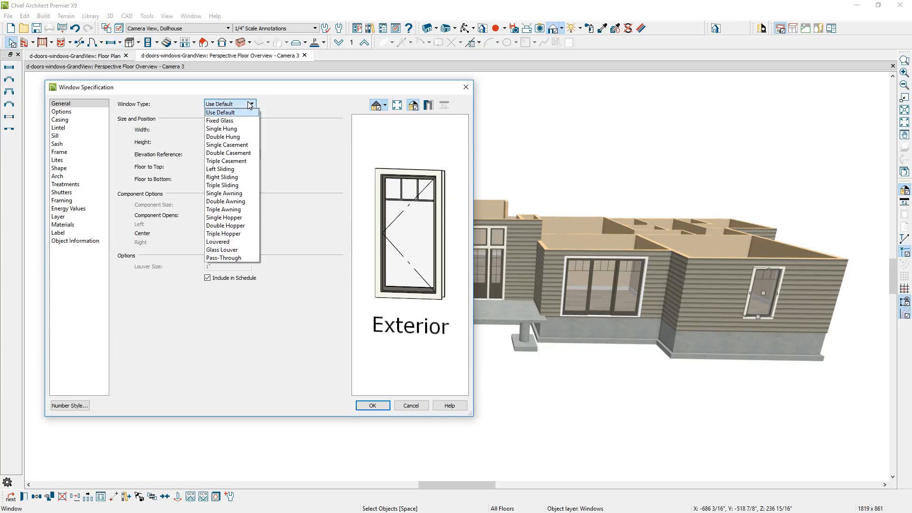
click(239, 121)
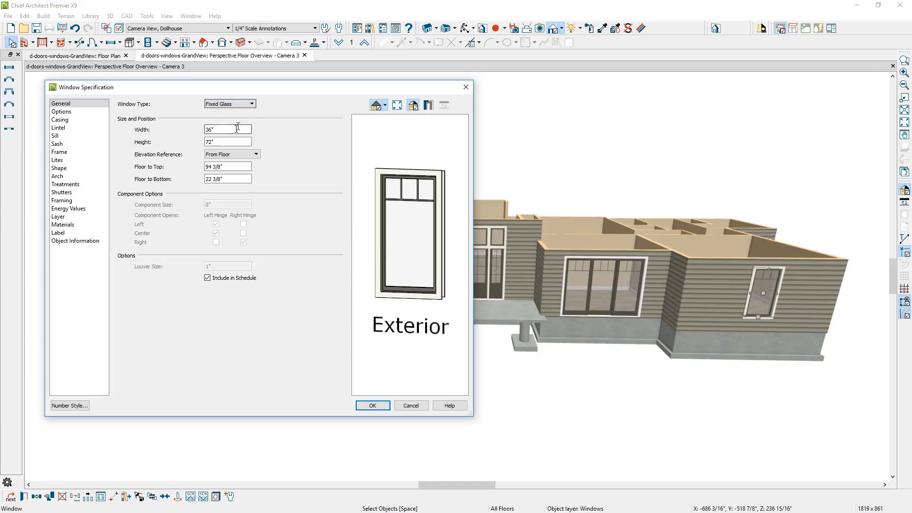
key(Tab)
text(84)
key(Tab)
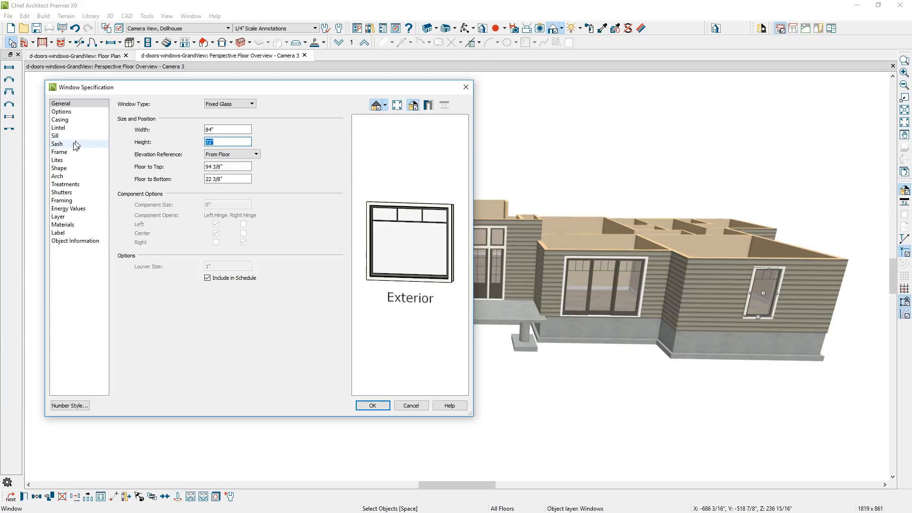
Set the 84" fixed glass window's craftsman-style lites to 6 across.
click(57, 160)
click(201, 124)
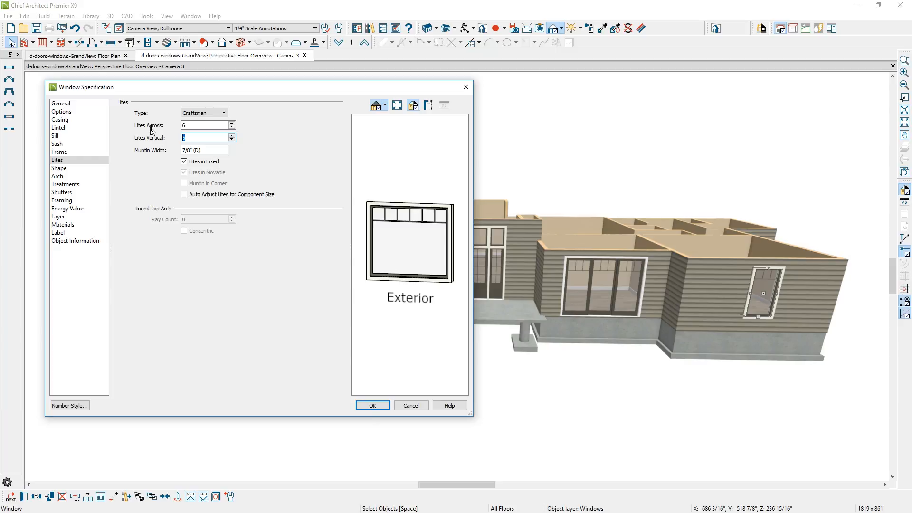
click(373, 405)
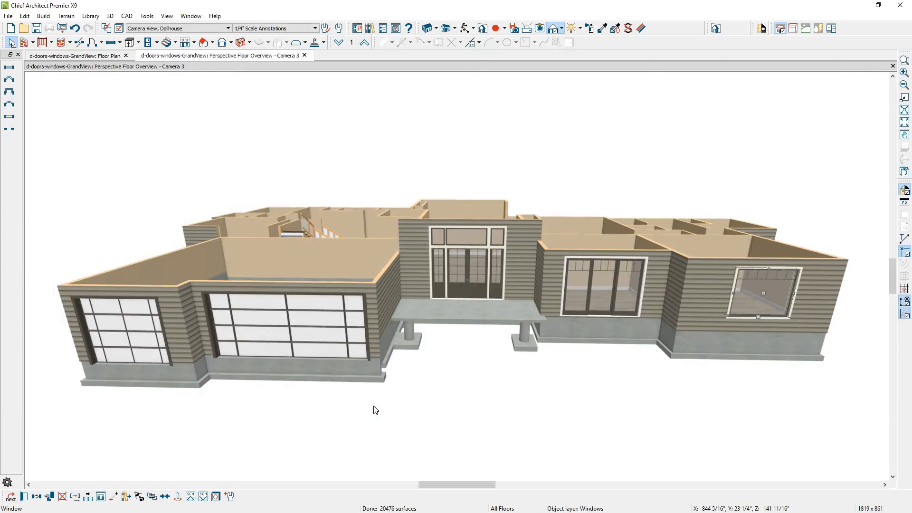
Place a window beside the 84" fixed window on its garage side, with 2 lites across and a width of 24".
click(112, 43)
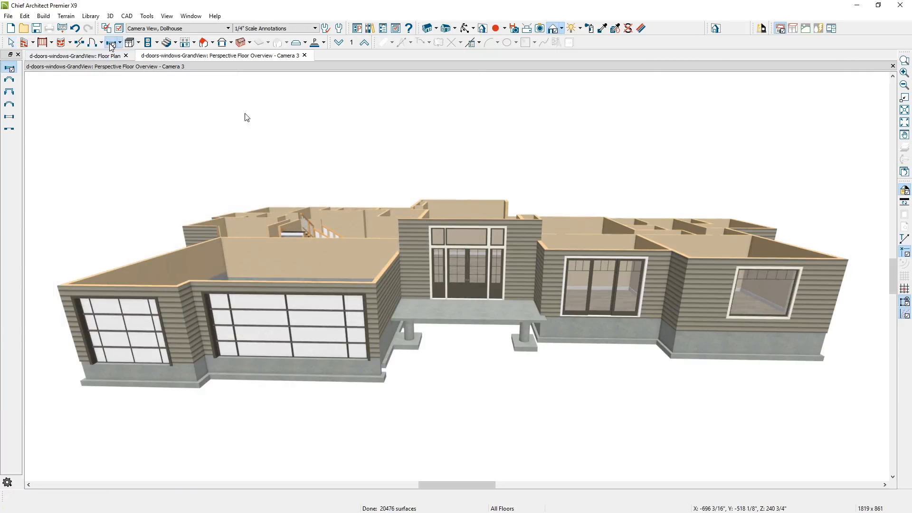
click(720, 290)
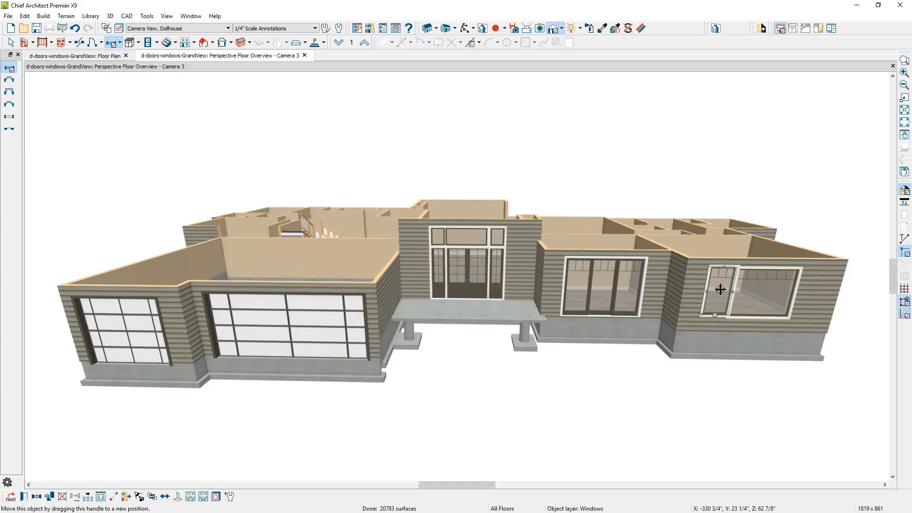
double_click(721, 289)
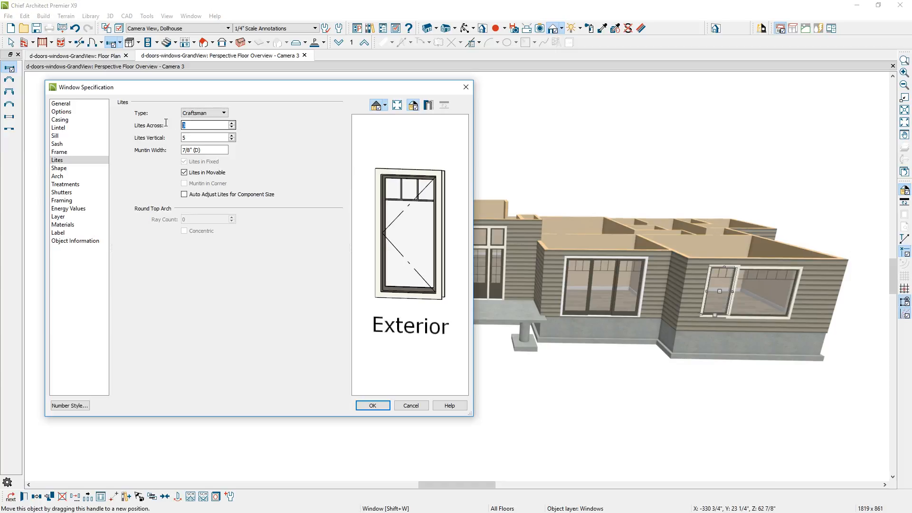
click(61, 104)
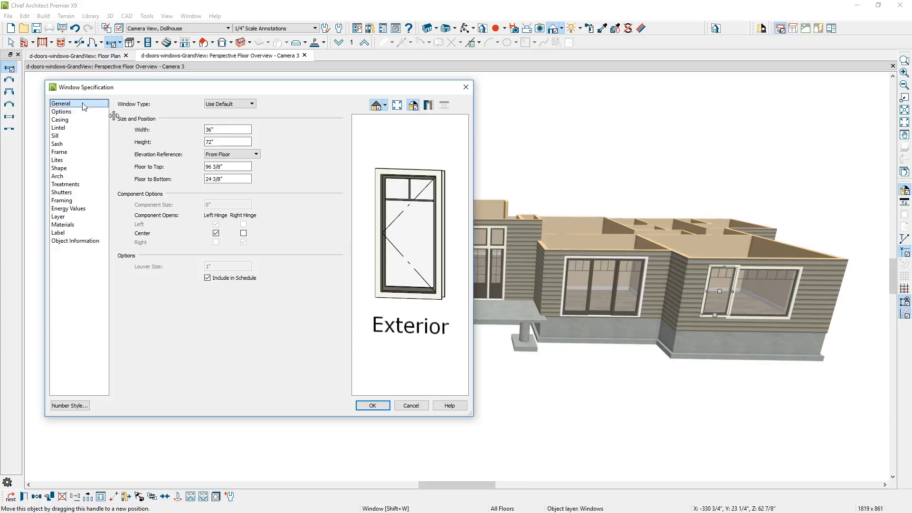
click(215, 141)
drag(224, 129, 187, 131)
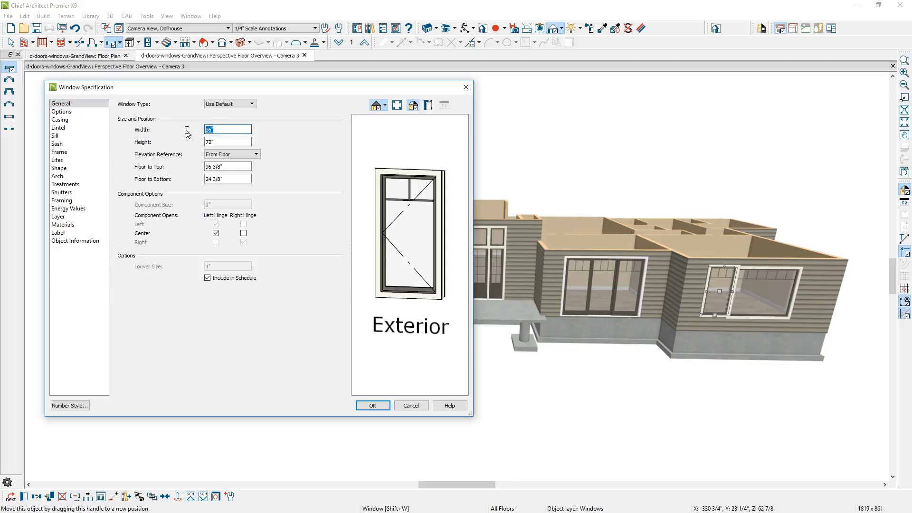
key(Tab)
Set the 24" window's floor-to-top height to 94 3/8" and its center component to right hinge.
click(210, 167)
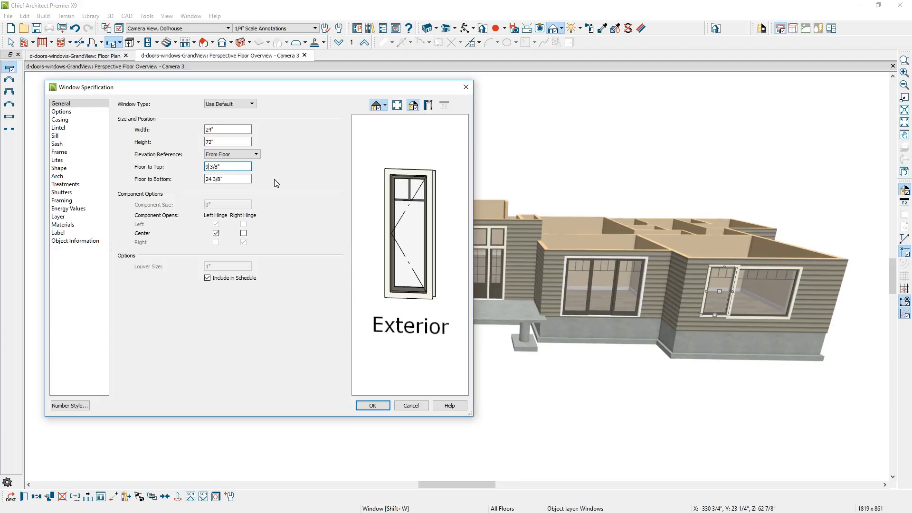
key(Tab)
key(Tab)
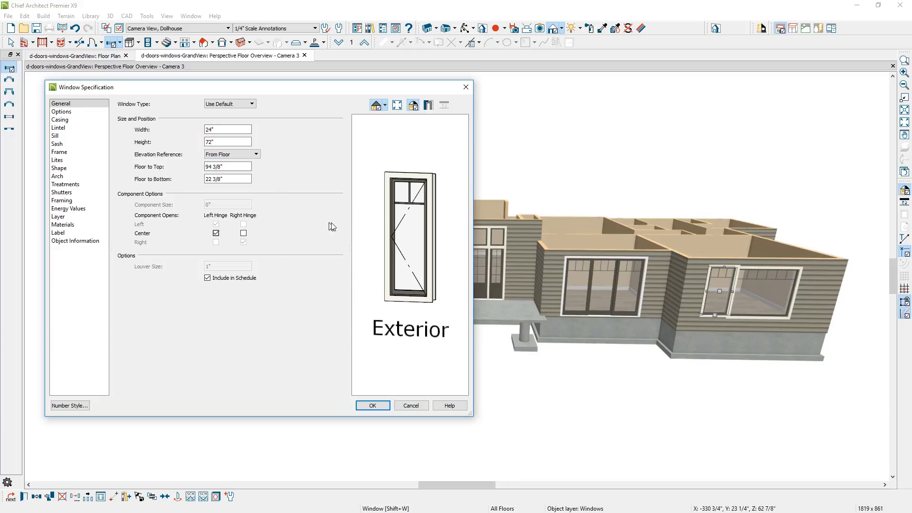
click(243, 233)
click(385, 406)
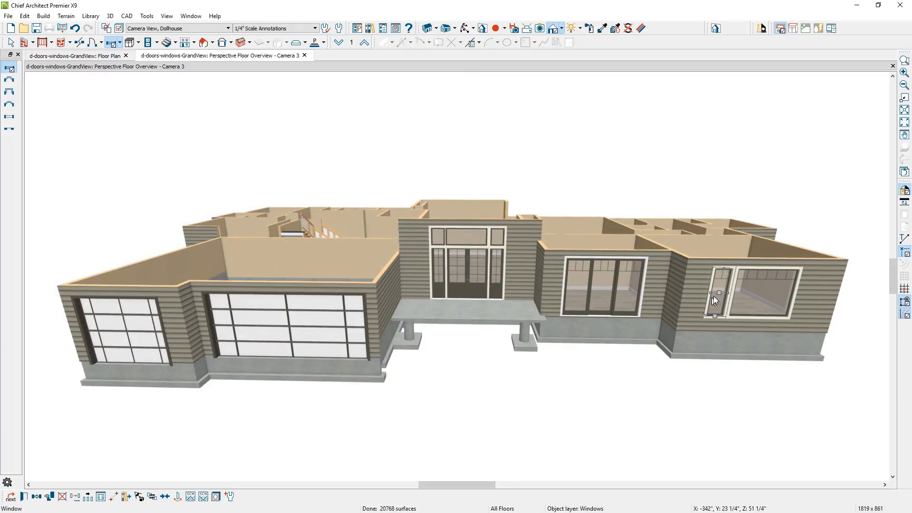
Reflect a copy of the 24" window about the fixed window and combine the three windows into a mulled unit.
click(36, 498)
drag(719, 293, 771, 299)
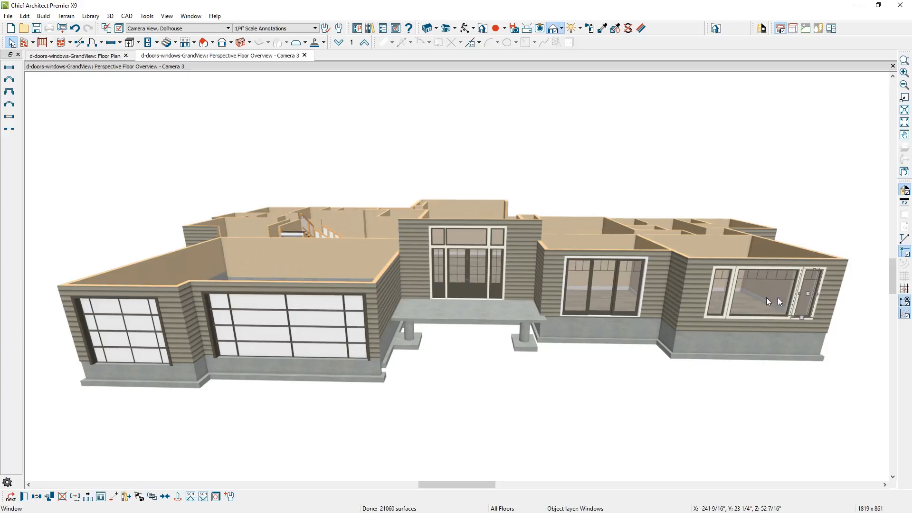
shift+click(720, 296)
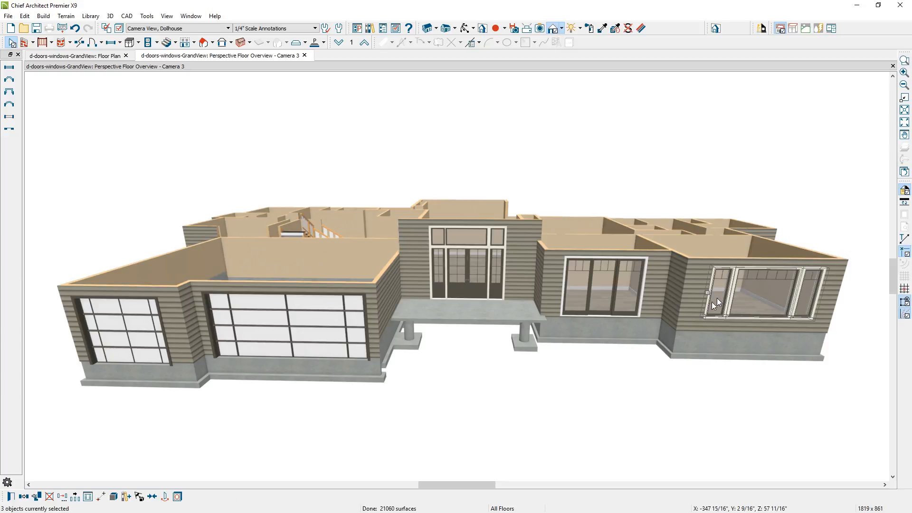
click(114, 497)
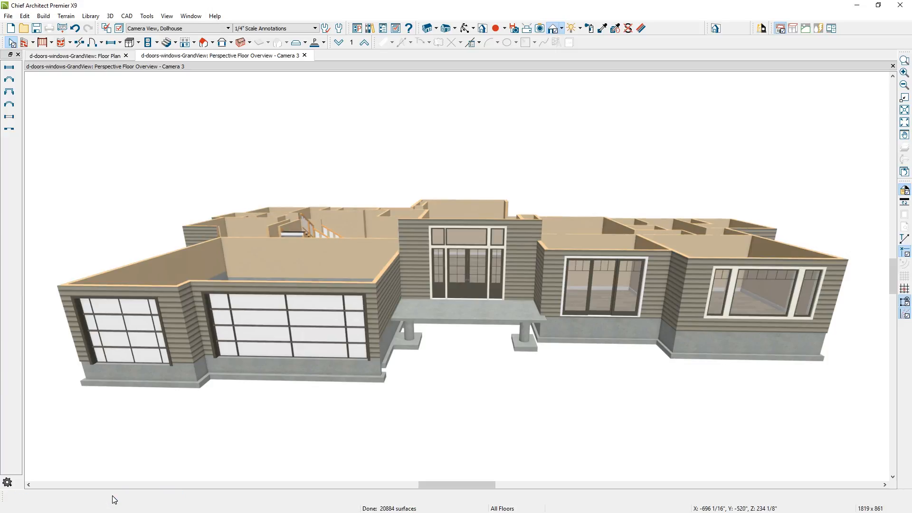
Place a hinged door in the rear exterior wall of the central living area, close to the wall's inside corner.
middle_drag(661, 163, 660, 202)
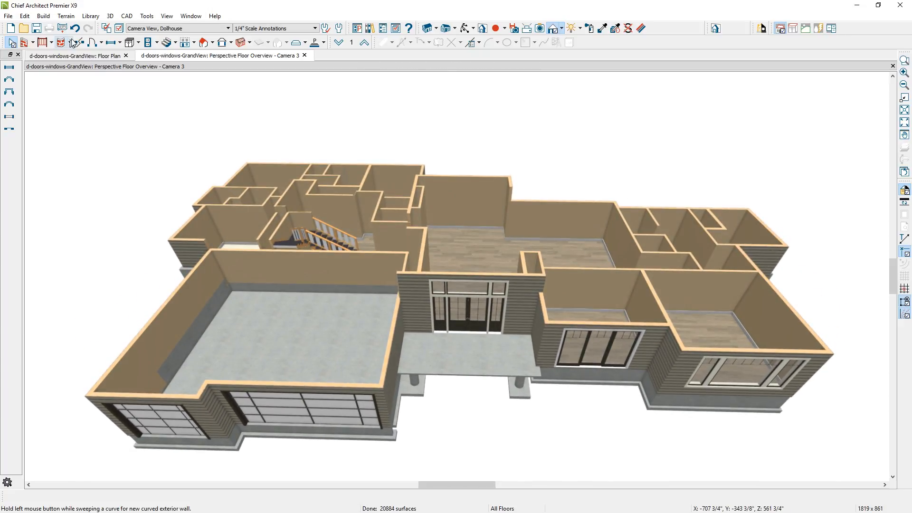
click(92, 43)
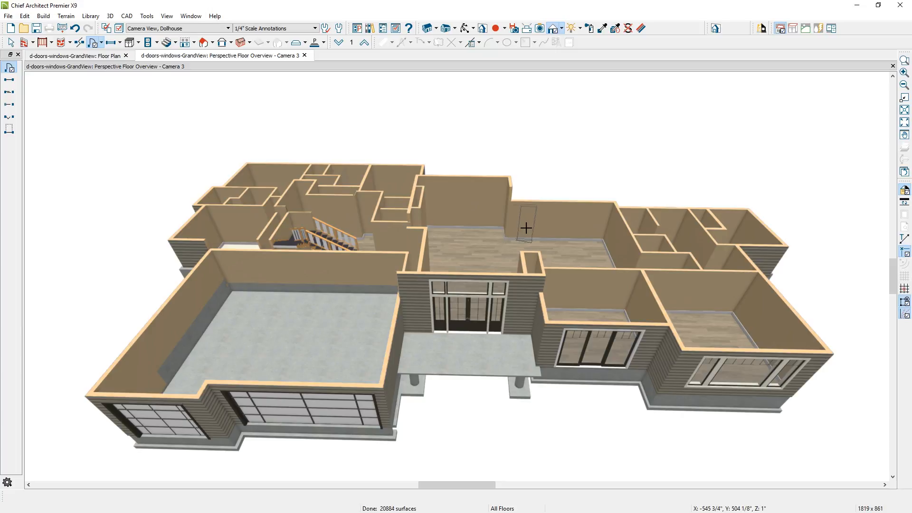
key(space)
middle_drag(547, 289, 644, 293)
scroll(715, 197, up, 5)
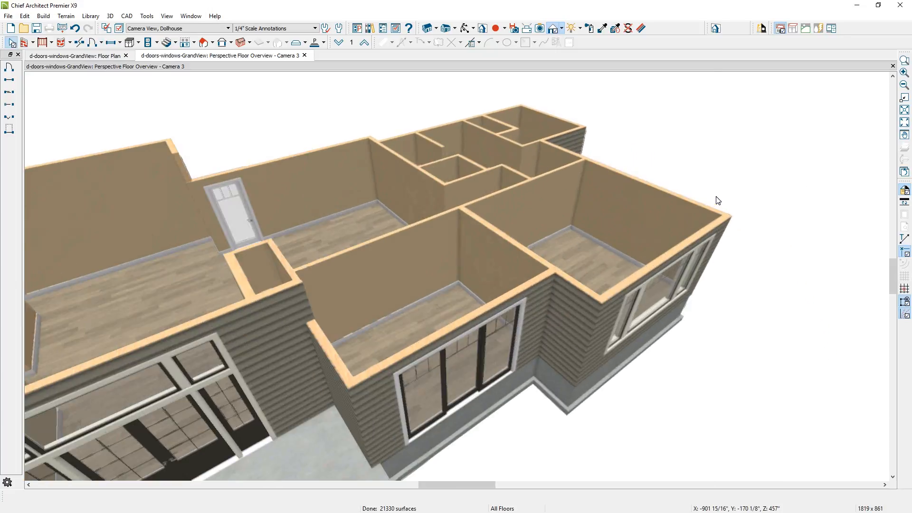
Place a hinged door in the outer side wall of the front corner room farthest from the garage.
click(92, 43)
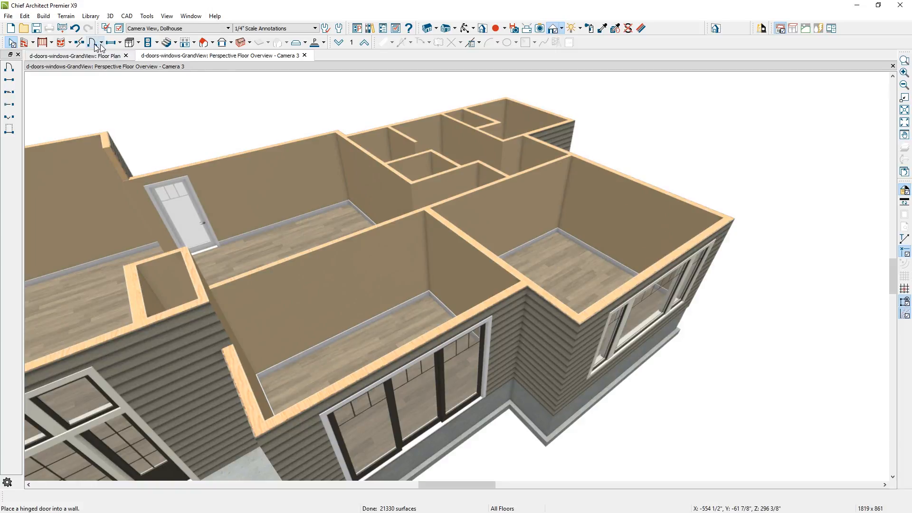
click(662, 246)
key(space)
middle_drag(667, 240, 755, 220)
drag(716, 240, 591, 265)
Place a hinged door in the garage's outer side wall near the front and change its style to Door E21 from the library.
scroll(592, 265, up, 1)
middle_drag(265, 127, 856, 207)
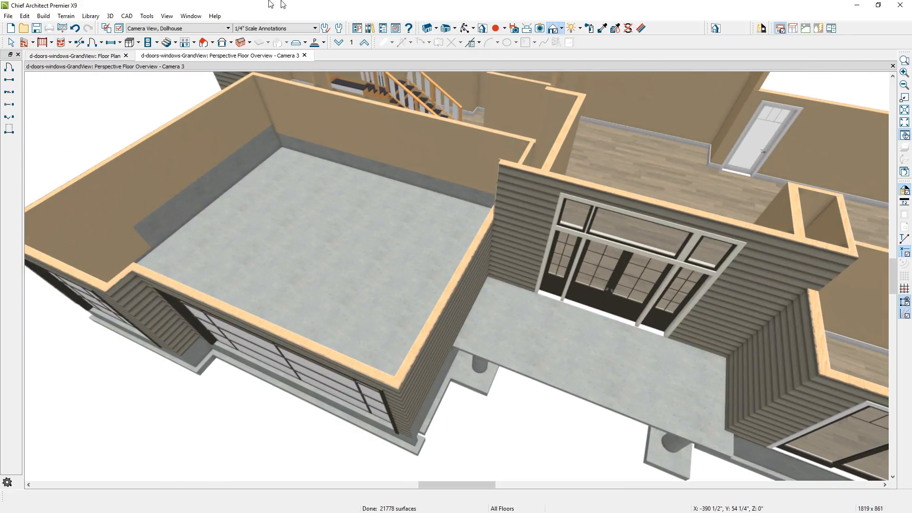
click(92, 42)
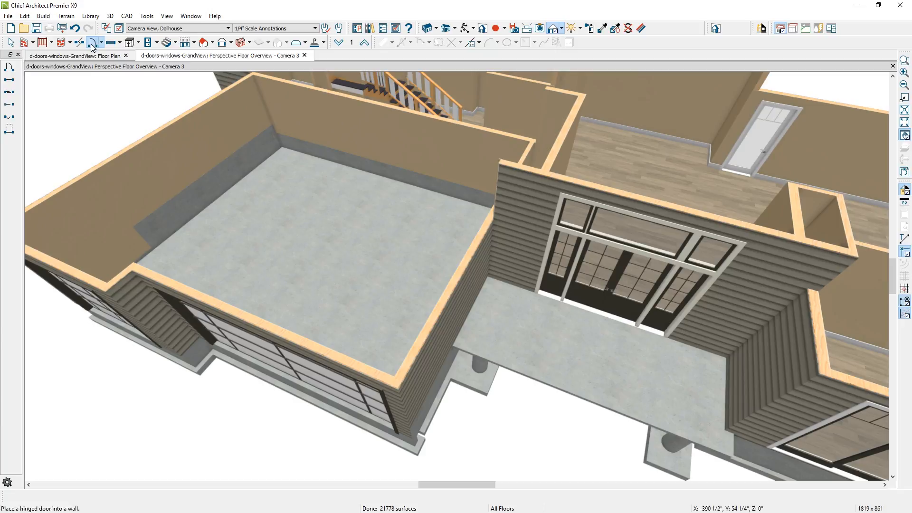
click(92, 222)
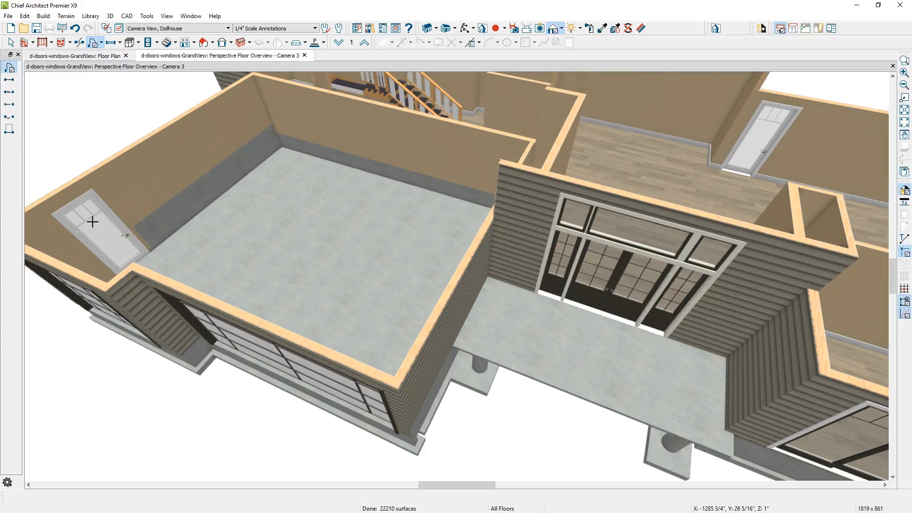
double_click(92, 222)
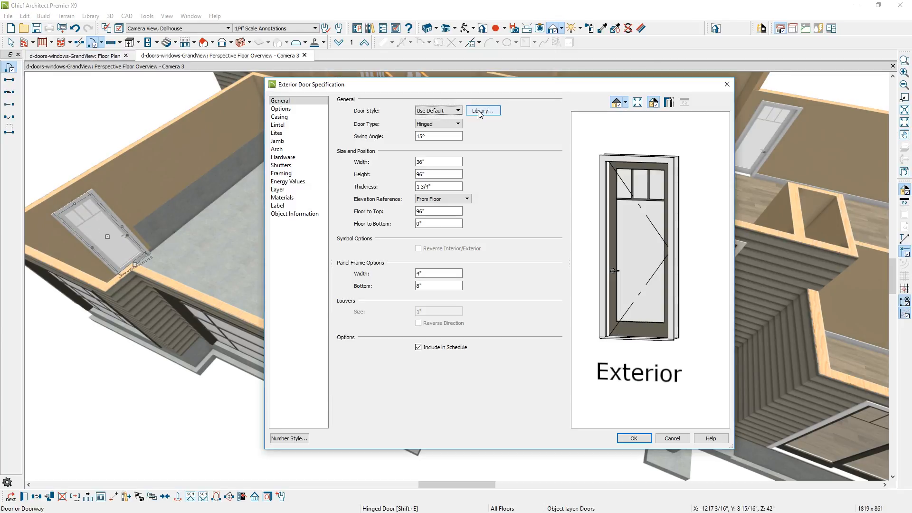
click(478, 110)
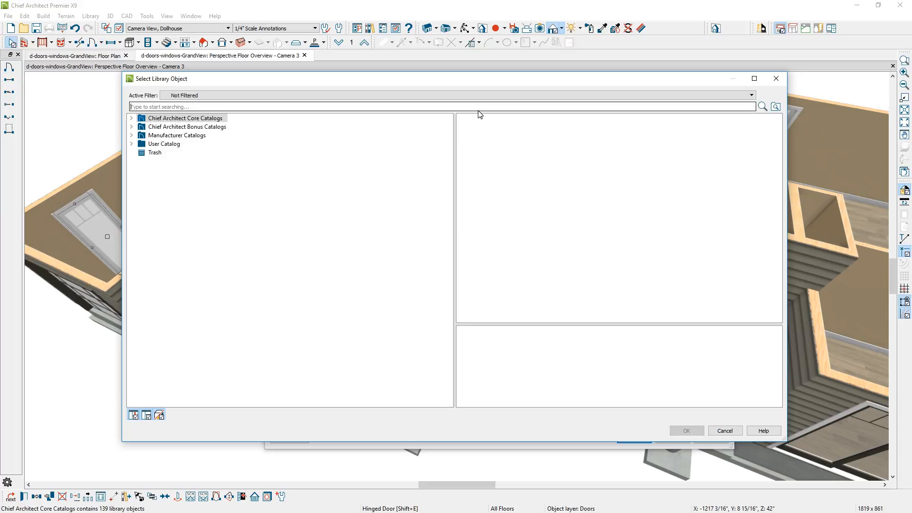
text(e21)
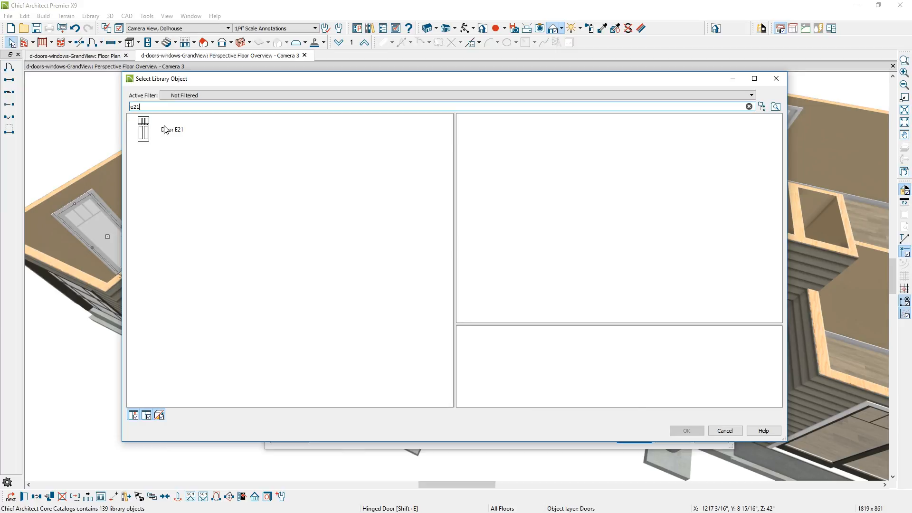
click(204, 137)
click(687, 431)
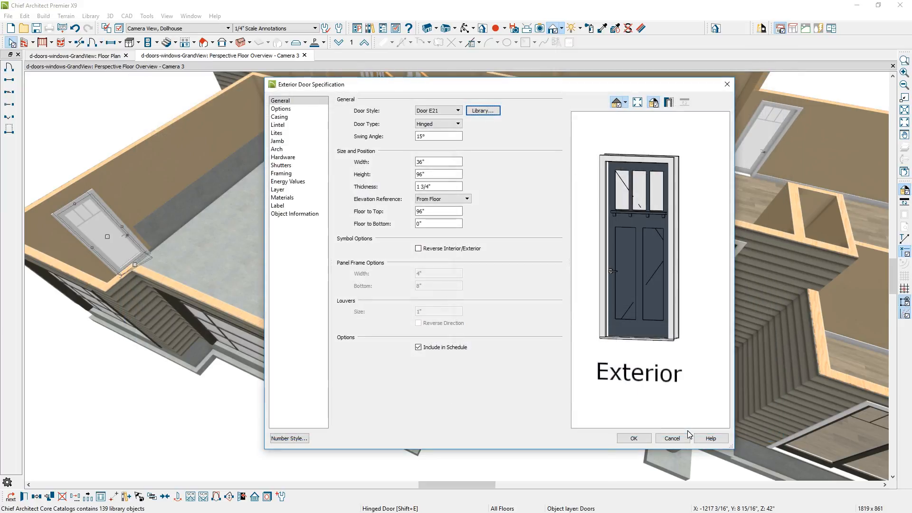
Set the garage side door's height to 80" and paint it with the Color - White material sampled by the Material Eyedropper.
drag(459, 174, 398, 177)
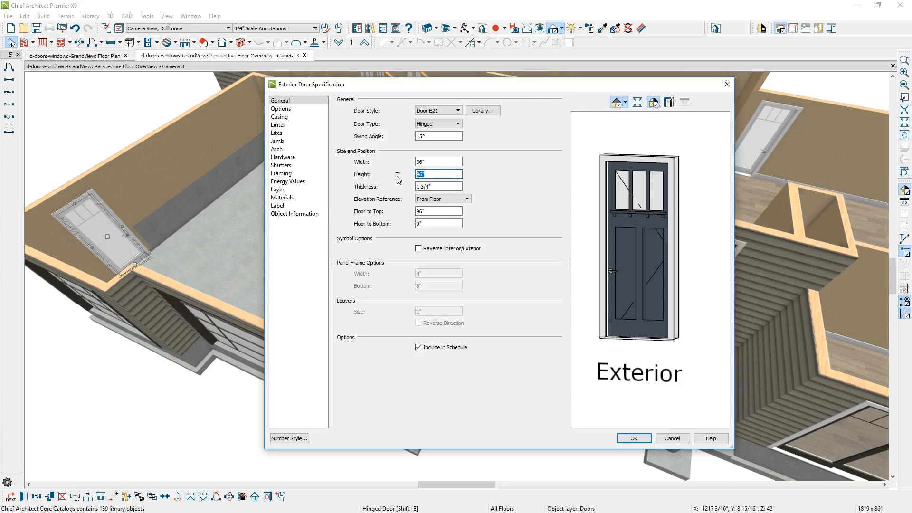
text(80)
key(Tab)
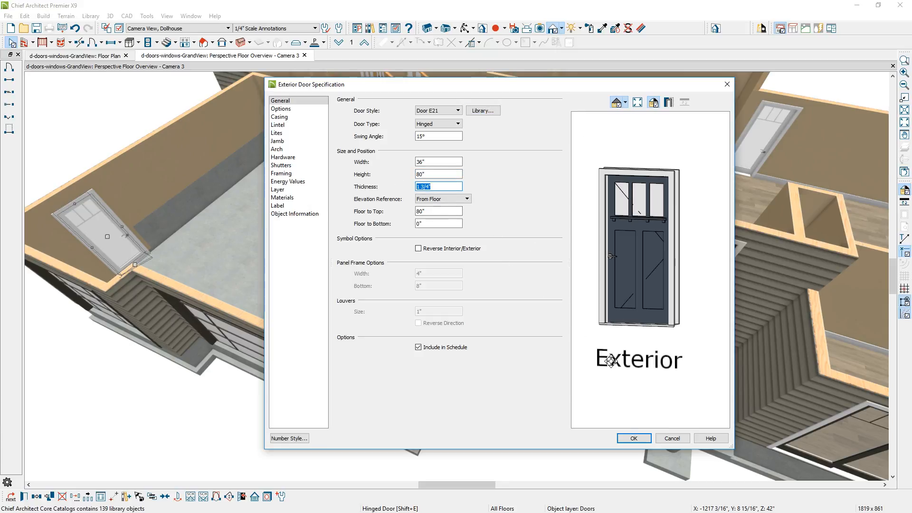
click(634, 438)
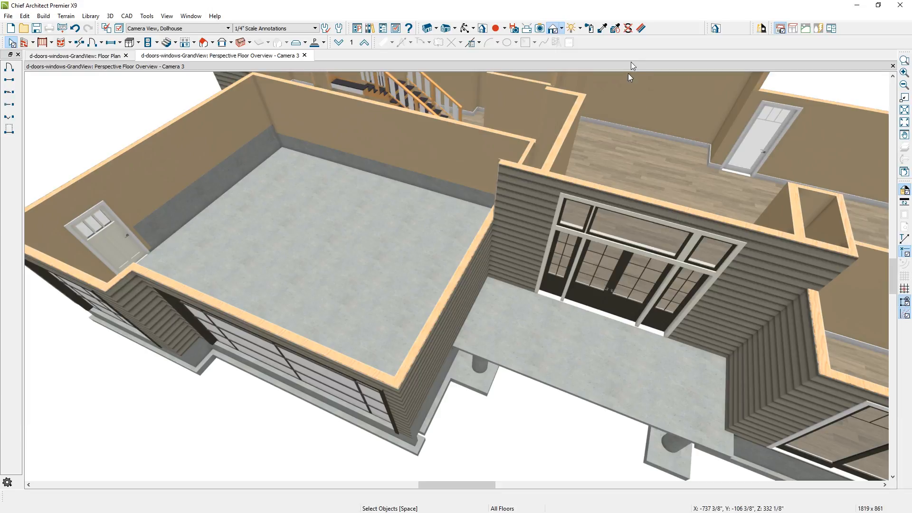
click(602, 28)
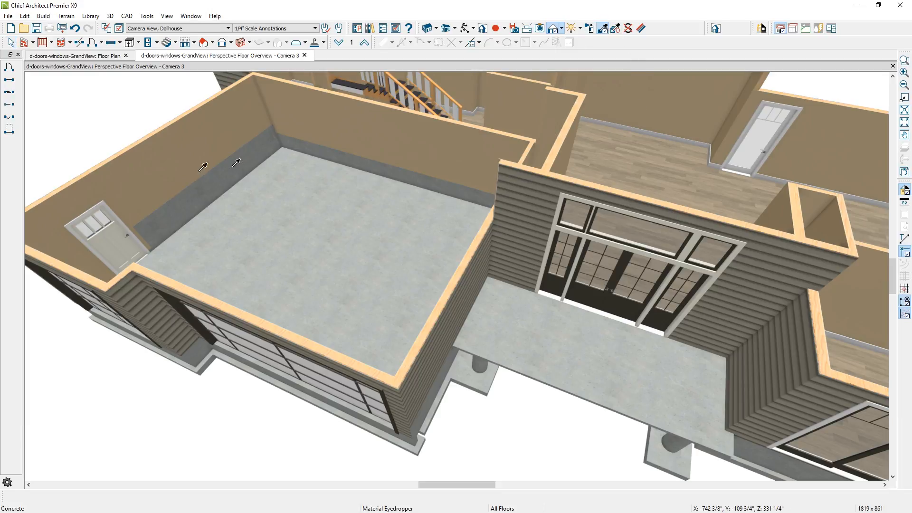
click(94, 209)
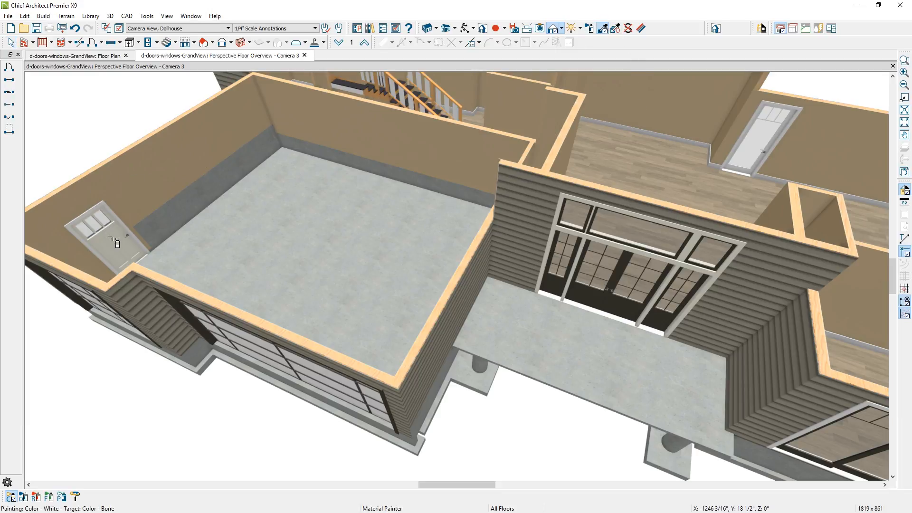
Place a window in the garage's outer side wall near the rear corner and shorten it to a height of about 43".
click(110, 42)
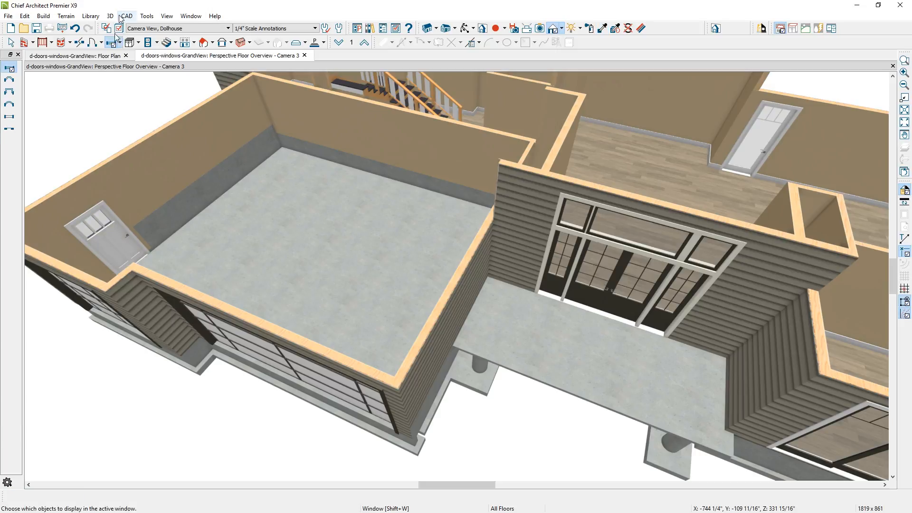
click(223, 102)
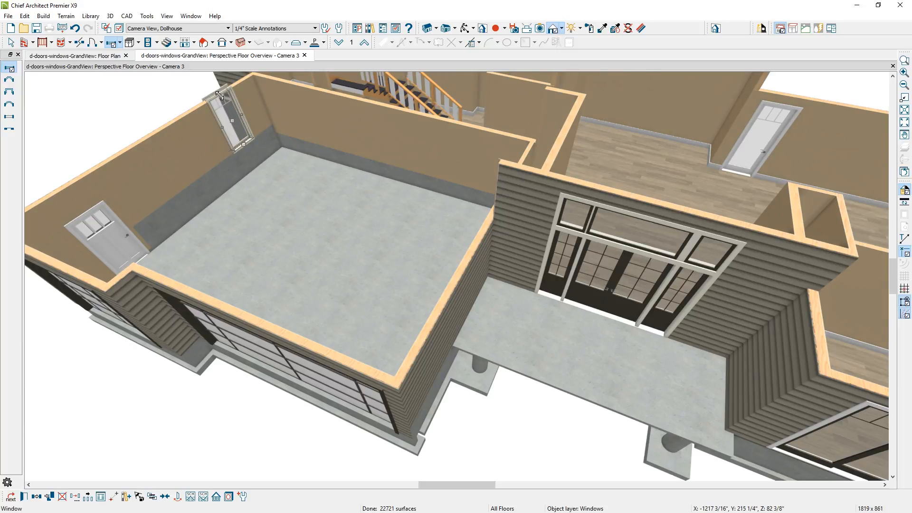
mouse_move(222, 102)
mouse_down()
mouse_move(239, 129)
mouse_move(231, 115)
mouse_up()
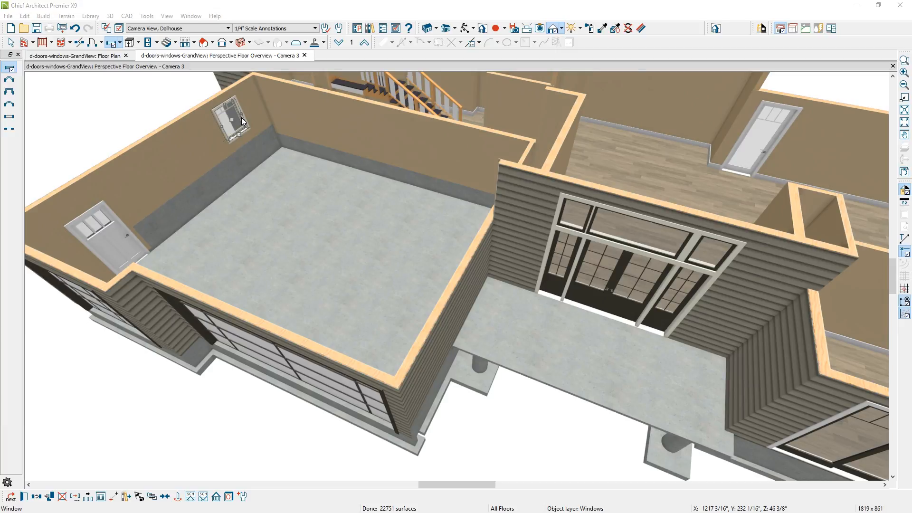
Set the garage side window's width and height to 22" and its floor-to-bottom elevation to 60 3/8".
double_click(242, 121)
key(Tab)
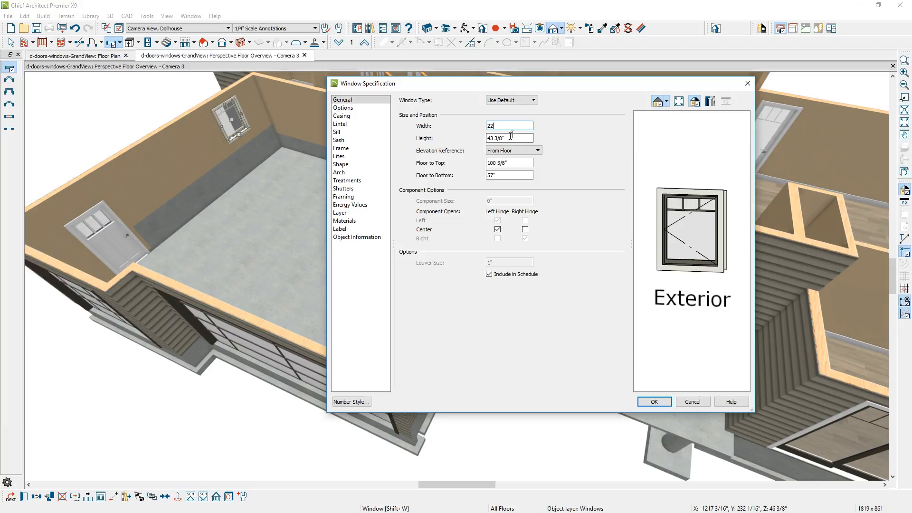
text(22)
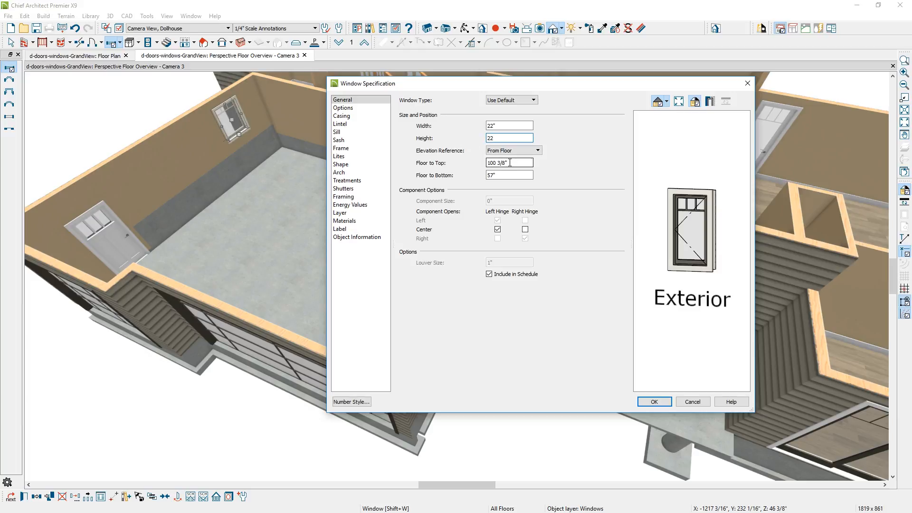
click(508, 175)
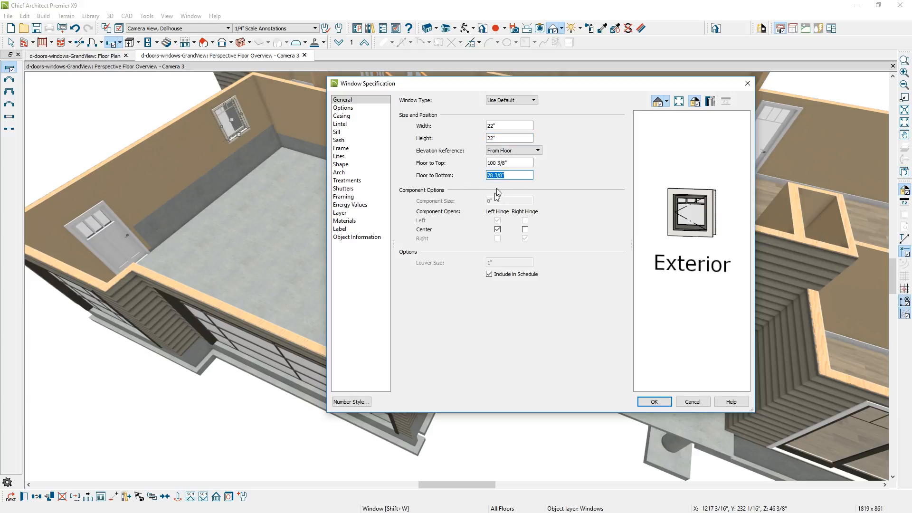
text(60)
key(Tab)
Make the garage side window Fixed Glass with 1 lite across and 1 lite vertical.
click(500, 100)
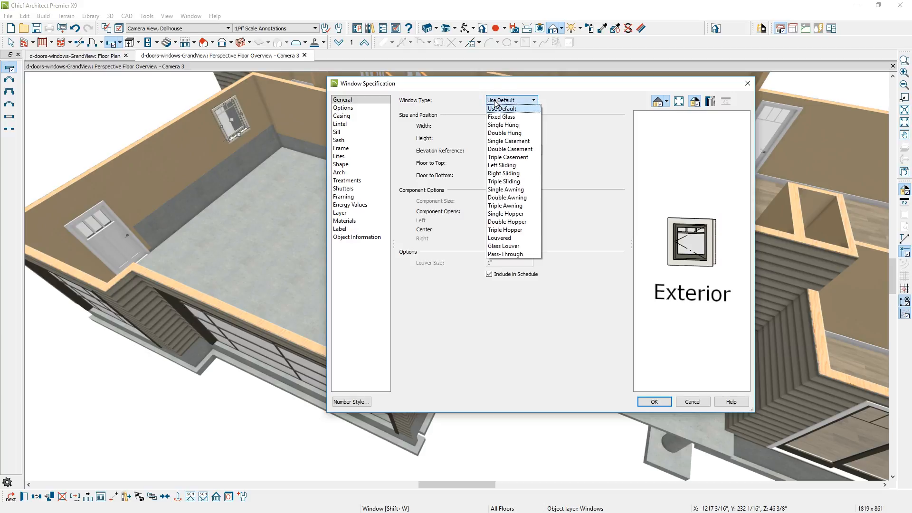
click(502, 117)
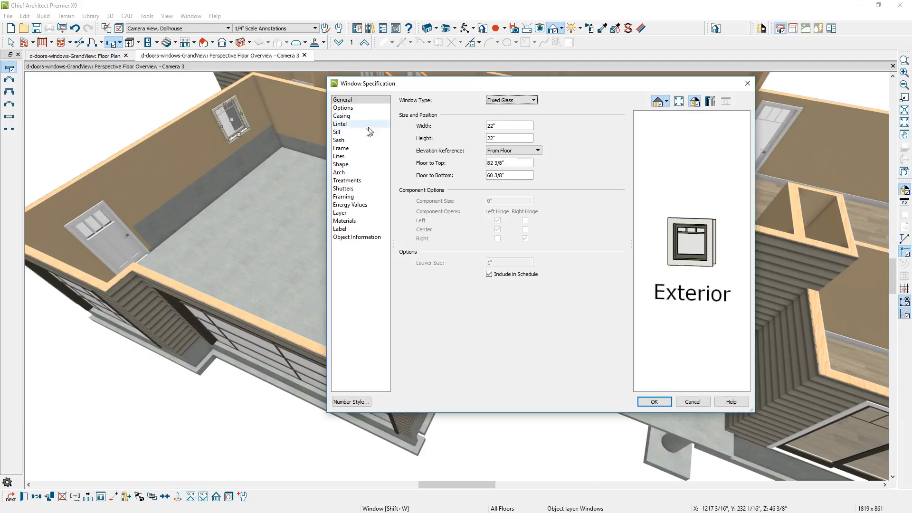
click(354, 156)
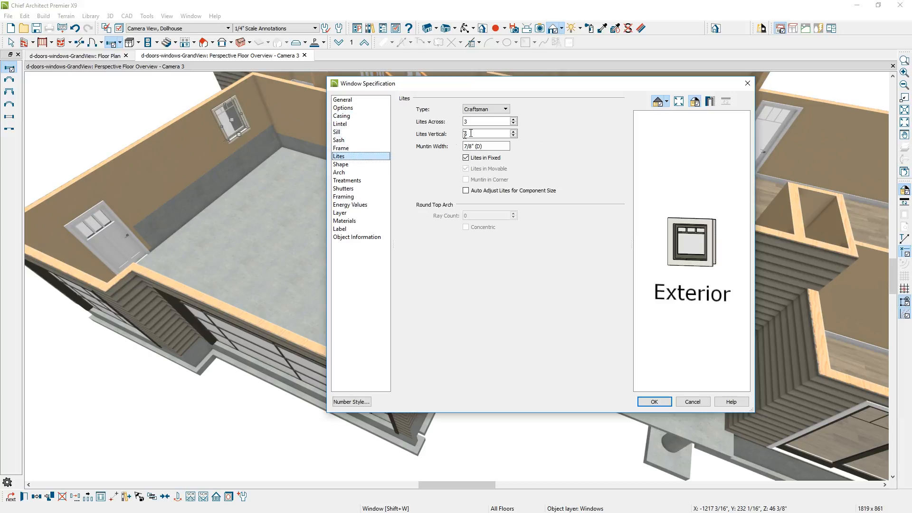
key(Tab)
click(655, 401)
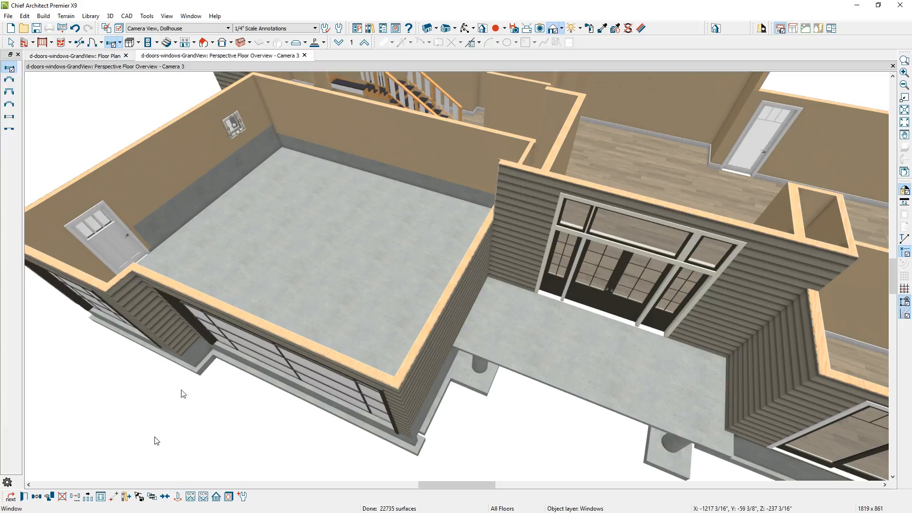
Multiple-copy the garage side window at a 24" offset toward the side door to form a row of four.
click(87, 497)
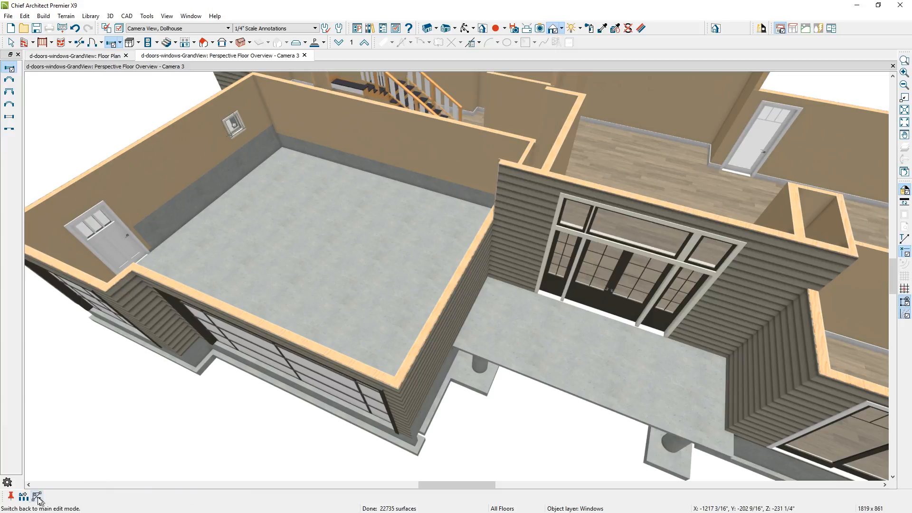
click(23, 496)
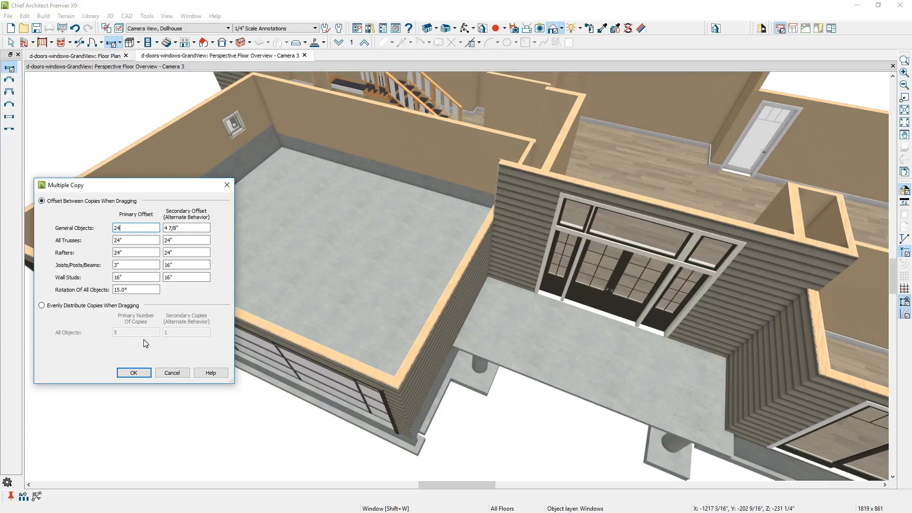
click(133, 372)
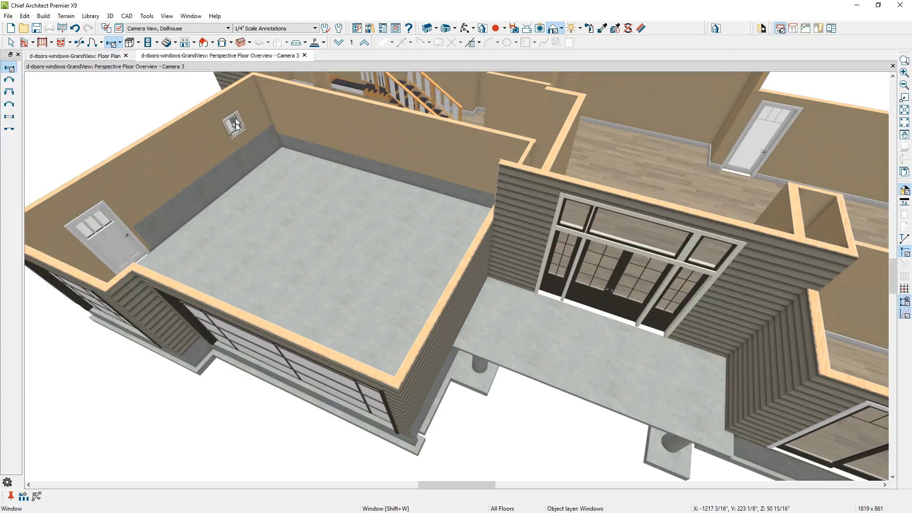
drag(240, 129, 192, 158)
Copy one of the garage side windows into the outer side wall of the room behind the garage.
middle_drag(193, 206, 218, 266)
scroll(197, 239, down, 2)
click(221, 205)
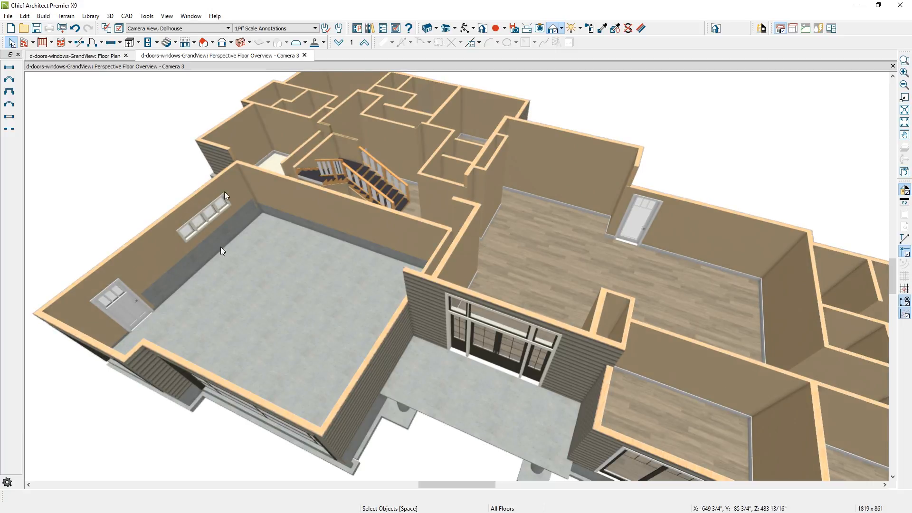
click(246, 130)
click(245, 128)
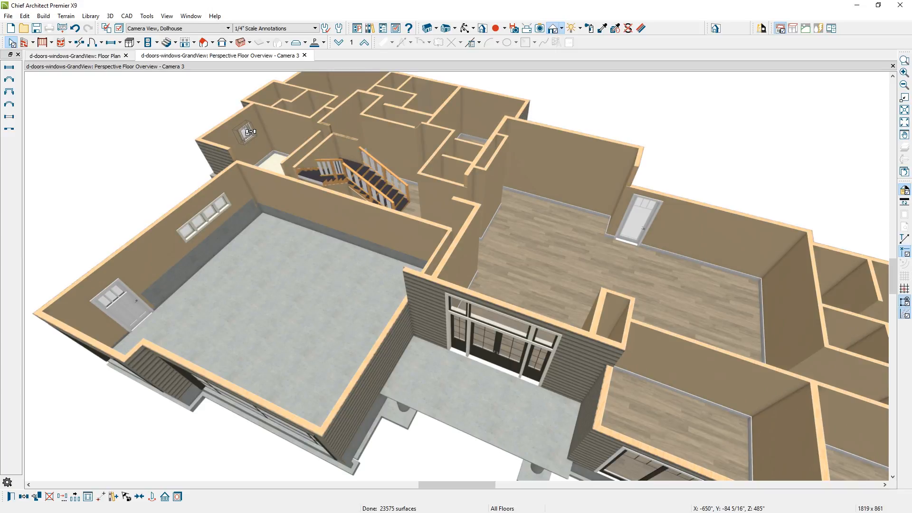
Set the copied window's floor-to-top elevation to 96 3/8" and multiple-copy it once to form an adjacent pair.
double_click(247, 132)
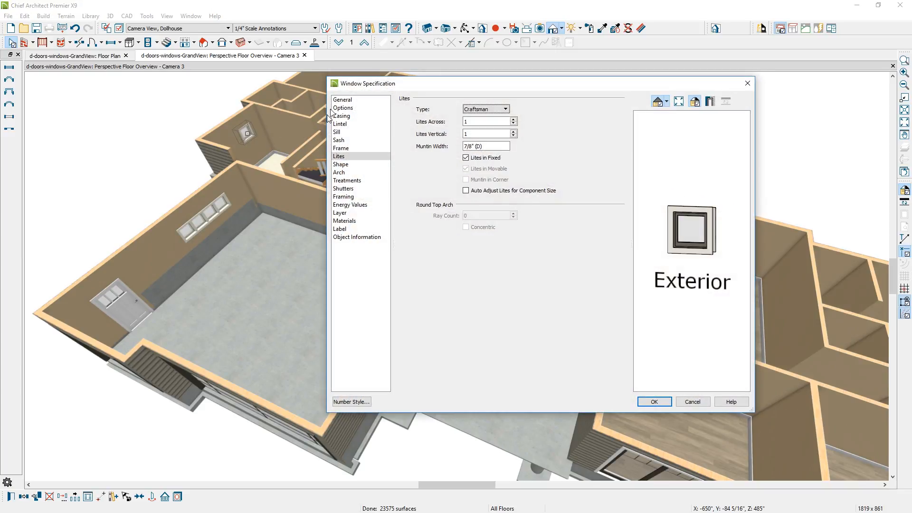
click(343, 99)
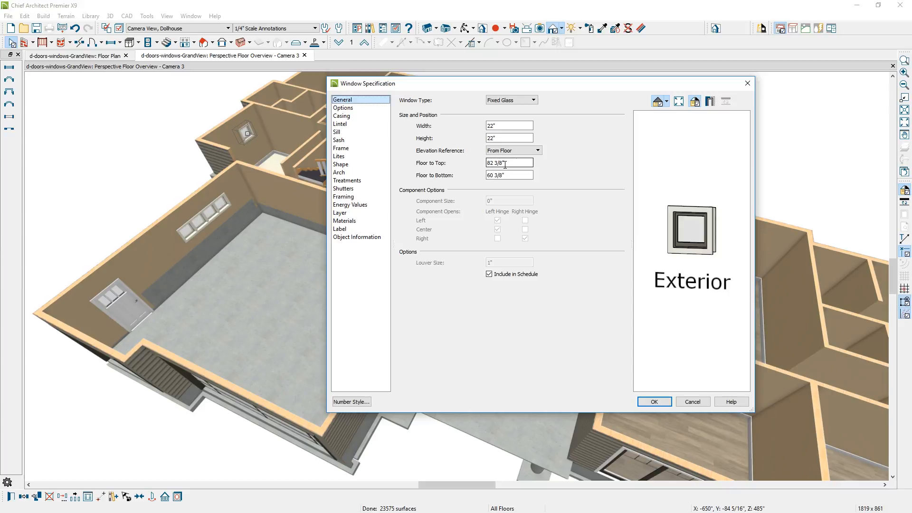
drag(494, 162, 476, 162)
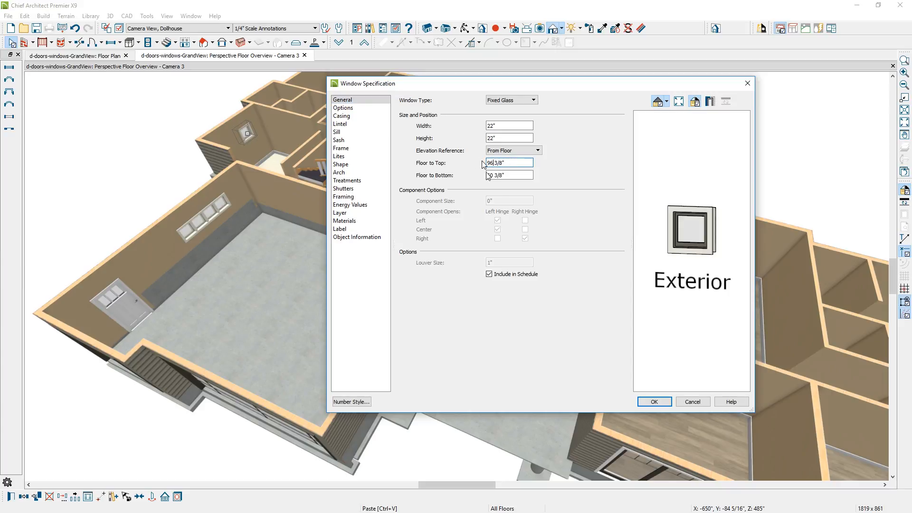
click(654, 402)
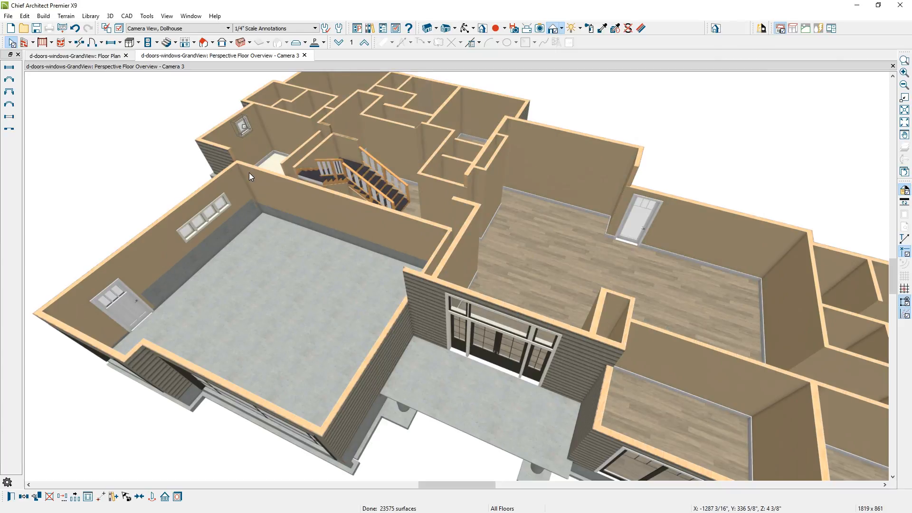
click(74, 496)
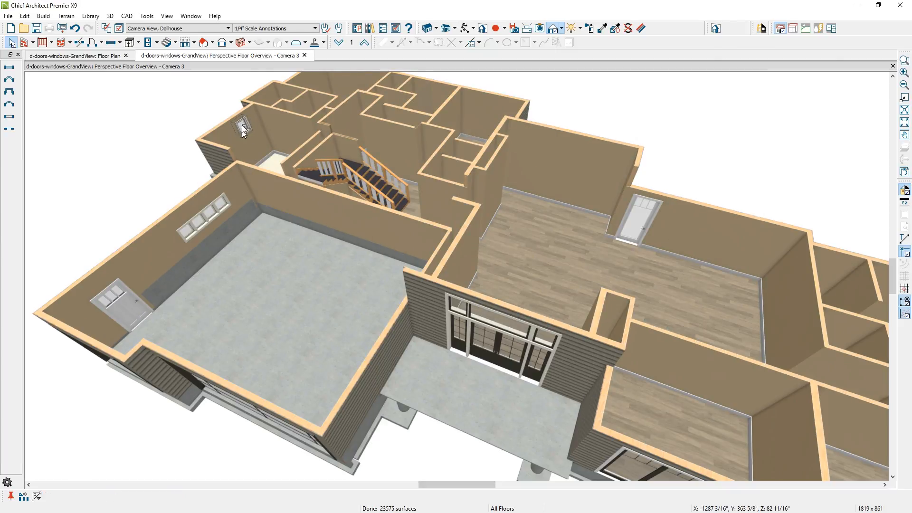
drag(243, 128, 234, 139)
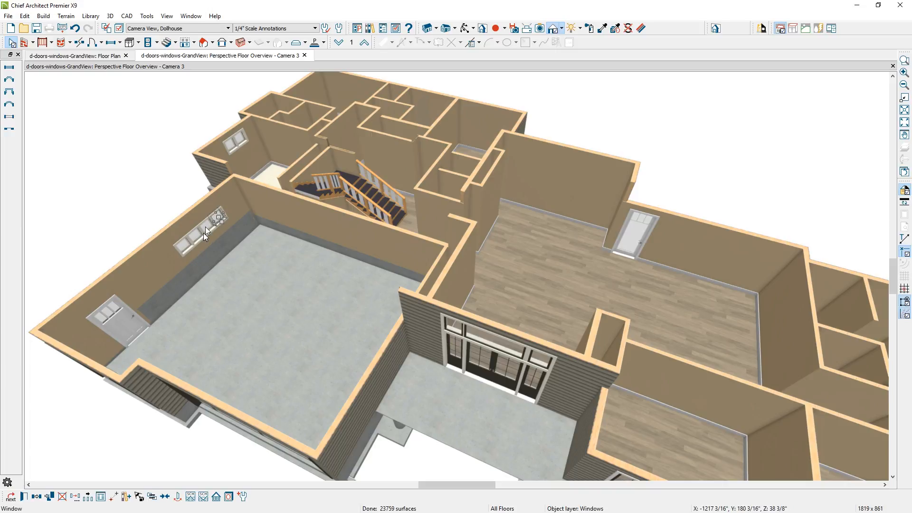
Combine the row of four garage side windows into one mulled unit.
click(206, 227)
drag(196, 235, 183, 246)
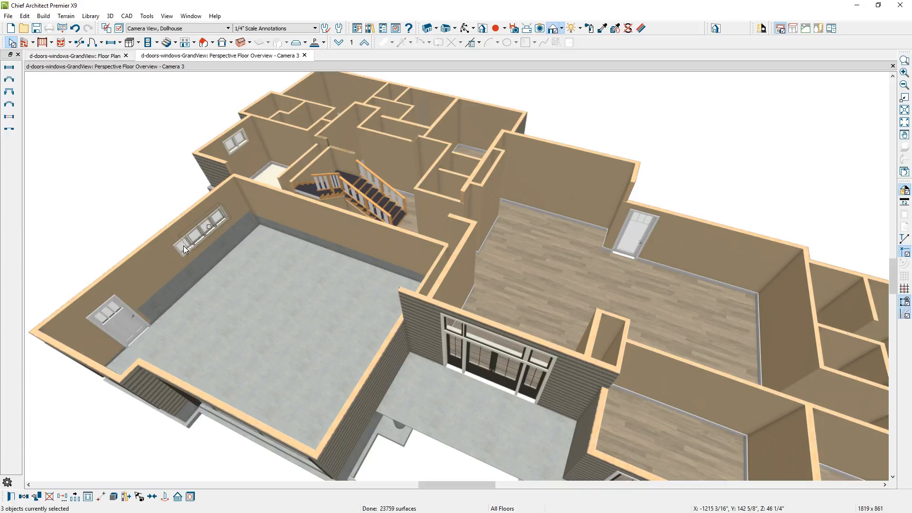
click(115, 498)
Select both windows in the room behind the garage and center the pair on that room's outer wall.
middle_drag(546, 185, 354, 261)
scroll(471, 163, up, 6)
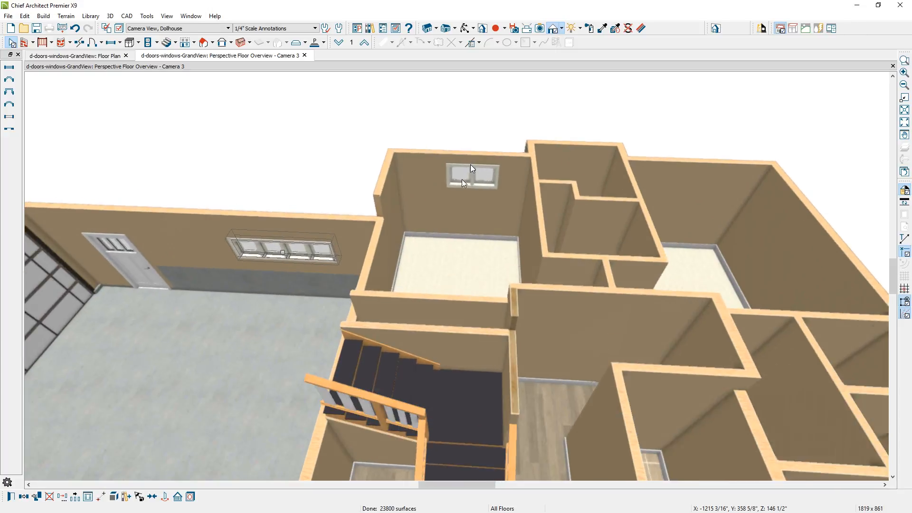
click(461, 180)
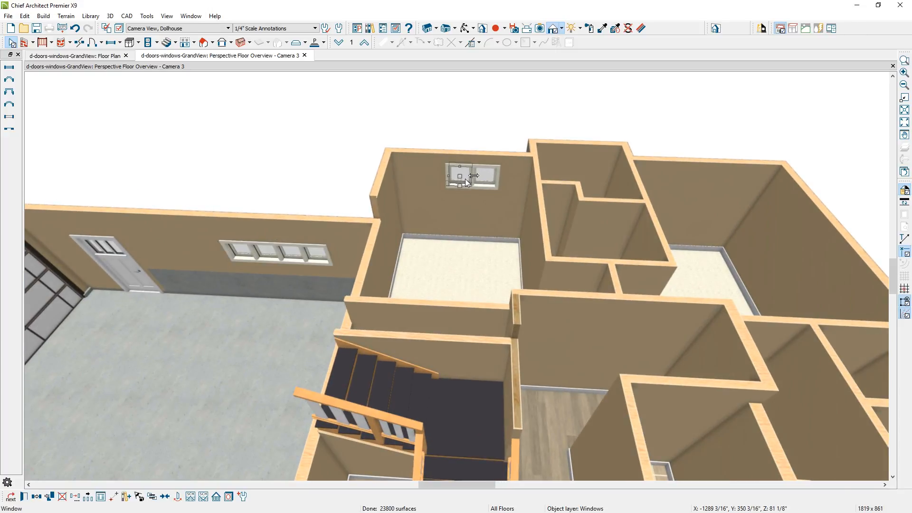
shift+click(483, 176)
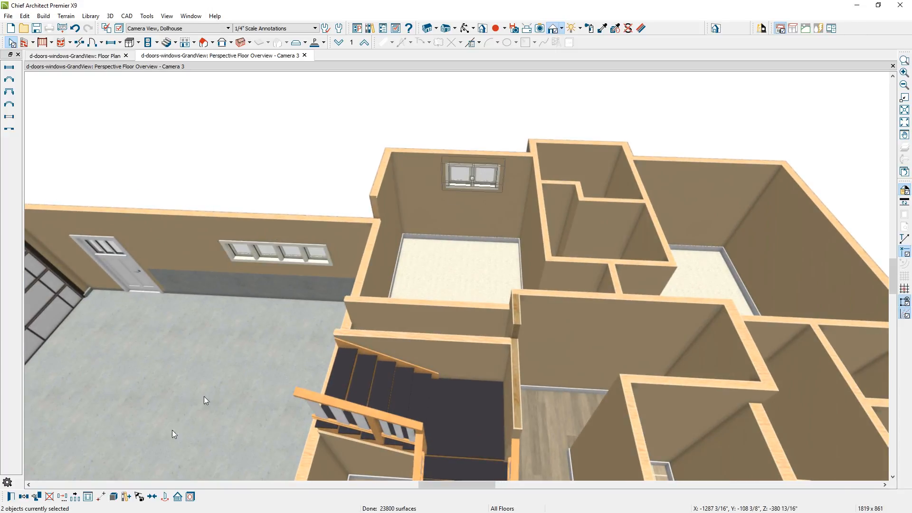
click(152, 496)
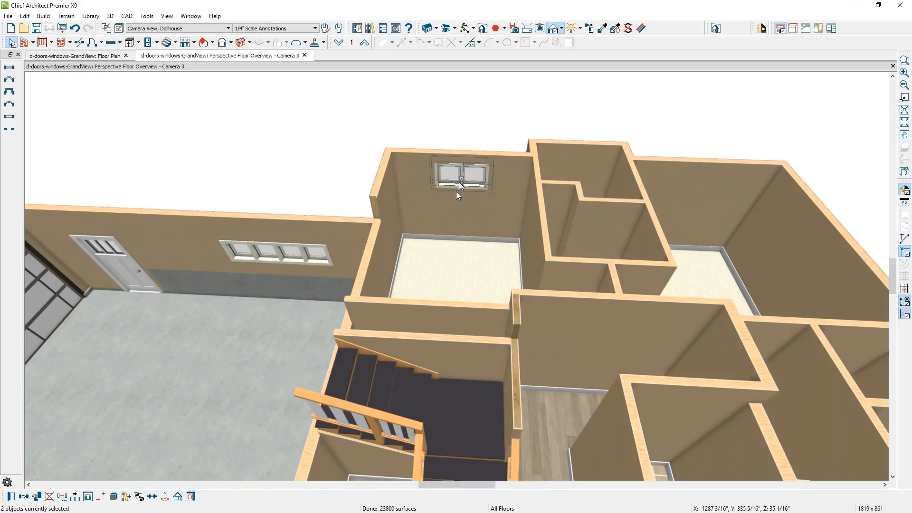
Copy one window of the centered pair into the outer wall of the small neighbouring room.
click(478, 173)
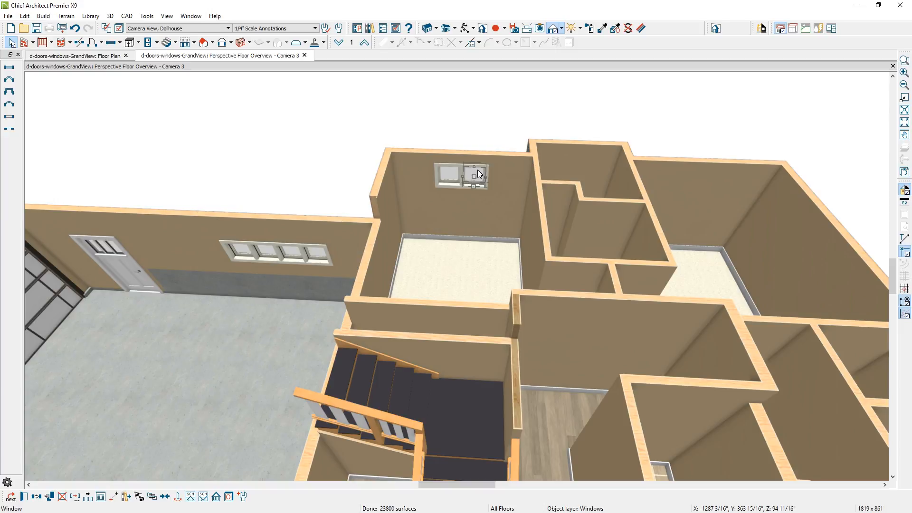
key(Escape)
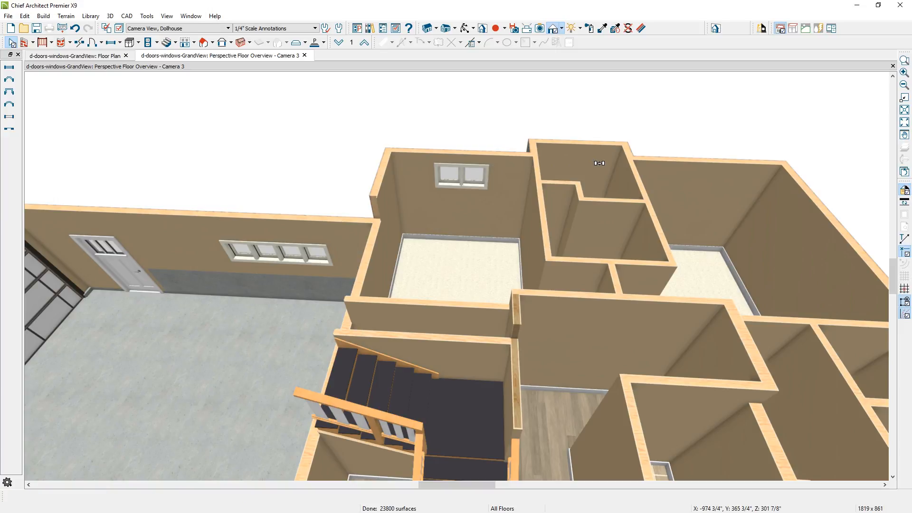
click(599, 163)
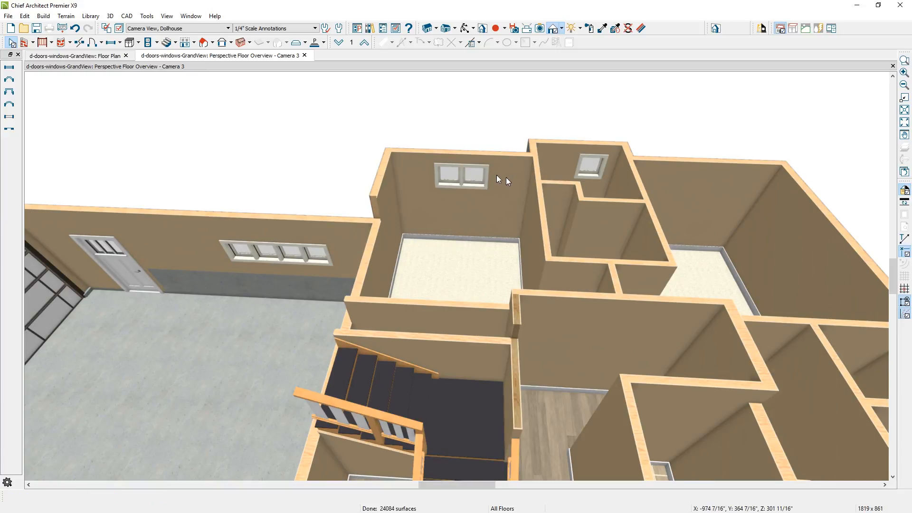
Combine the centered window pair into a mulled unit and copy it into the same-side outer wall of the rear corner room.
click(475, 175)
shift+click(451, 179)
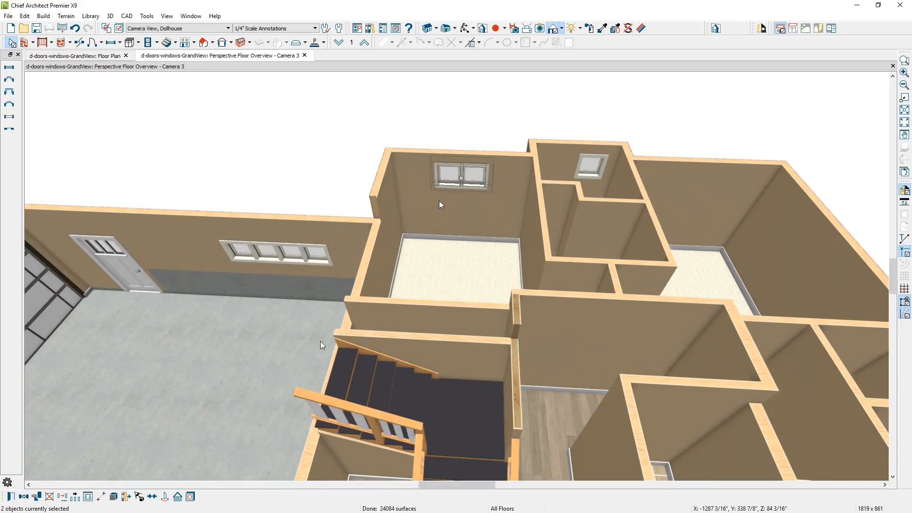
click(114, 497)
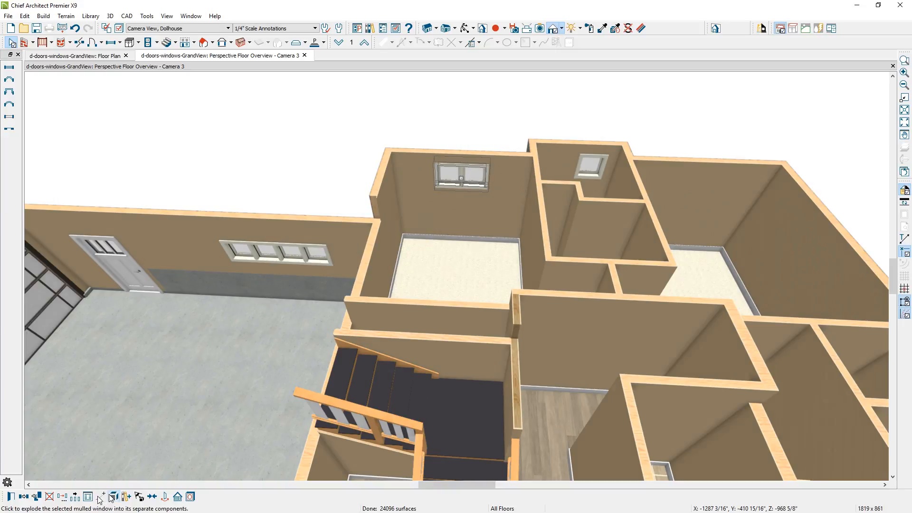
click(24, 497)
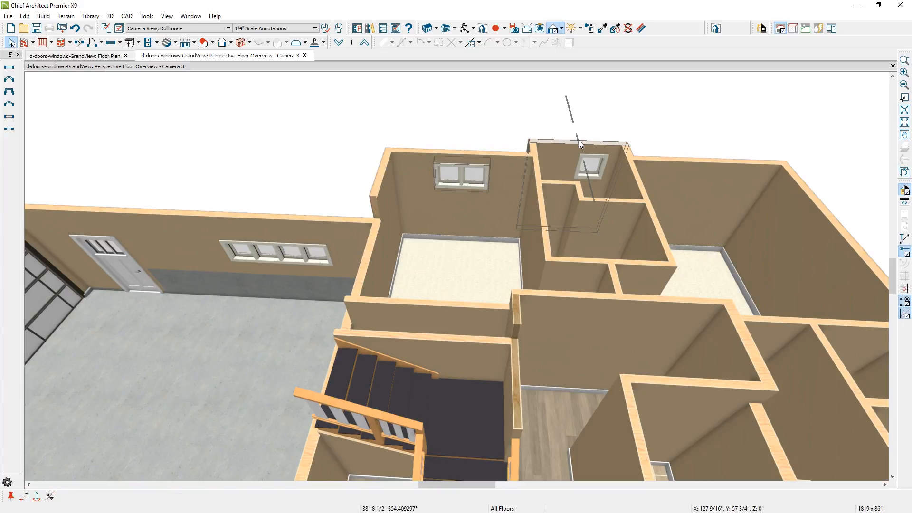
click(700, 173)
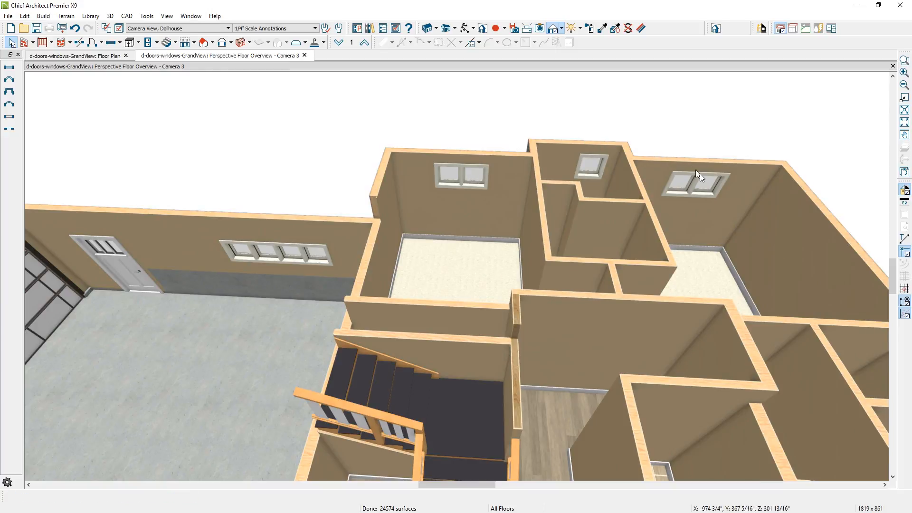
Place a window in the rear corner room's outer wall adjoining the mulled pair and open its specification.
middle_drag(692, 186, 508, 245)
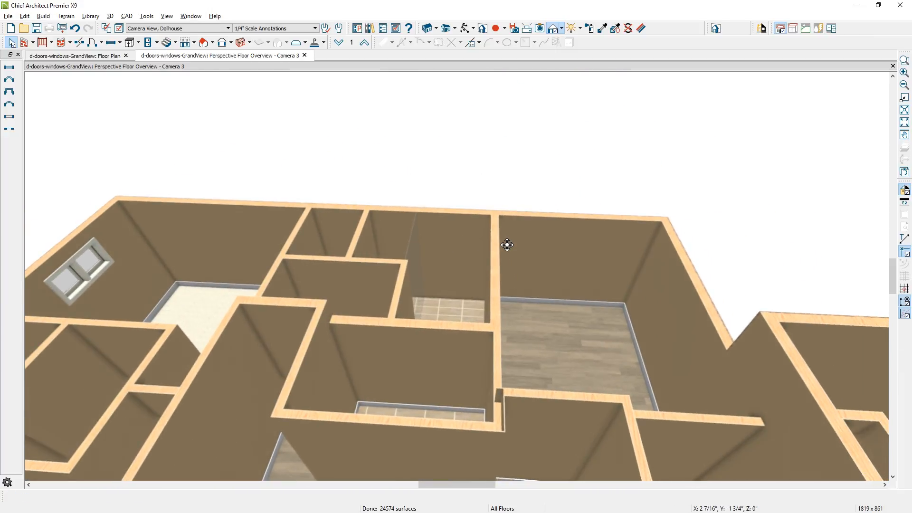
click(109, 41)
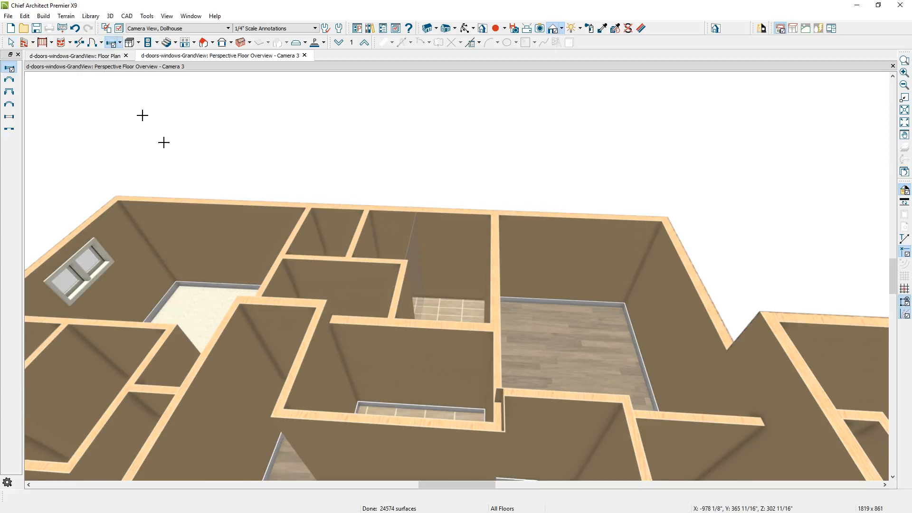
double_click(205, 231)
Set the new corner room window to 48" wide and 52" high with the Double Casement type.
click(505, 130)
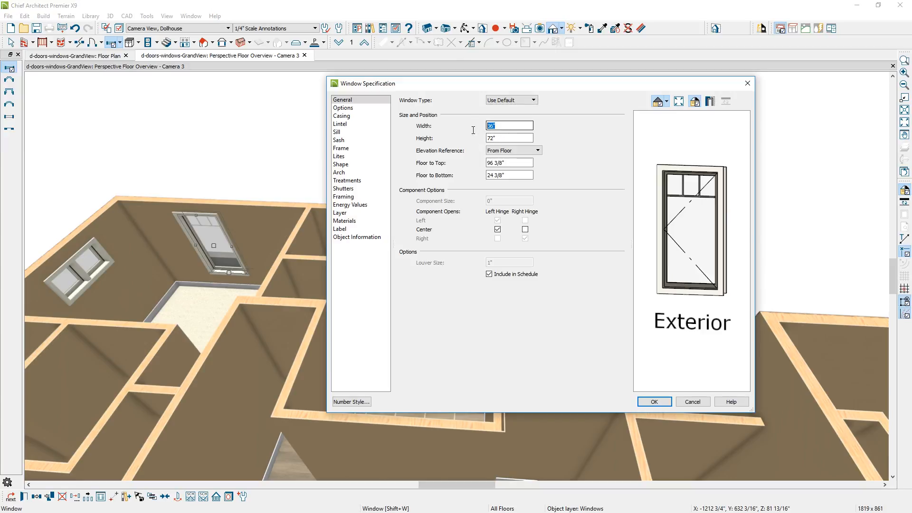
text(4)
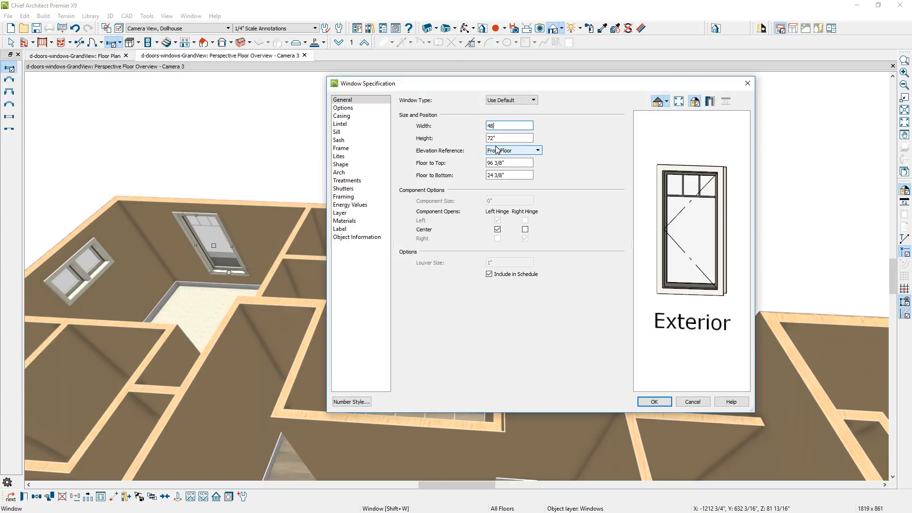
text(8)
key(Tab)
text(52)
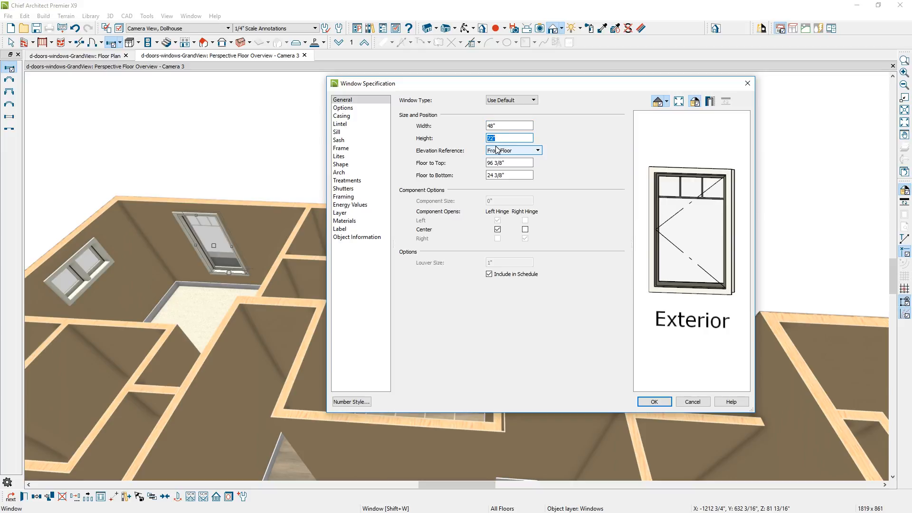
key(Tab)
click(531, 100)
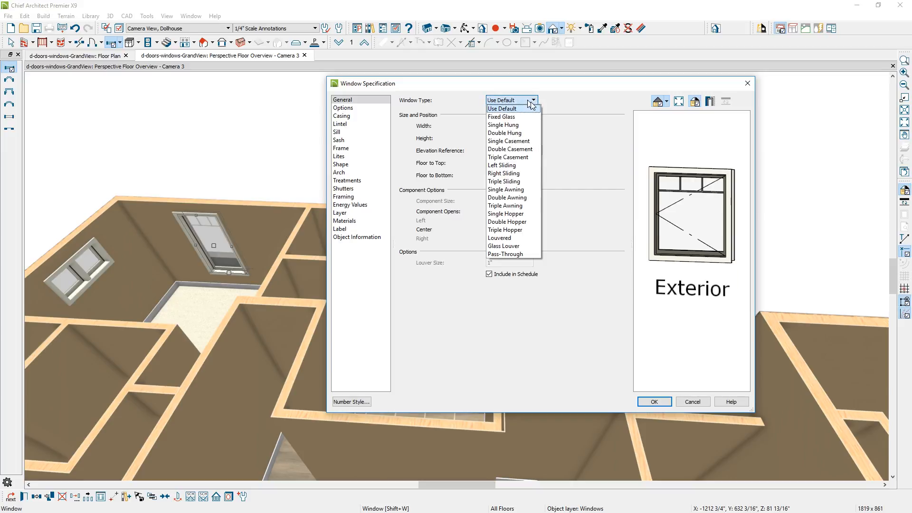
click(534, 141)
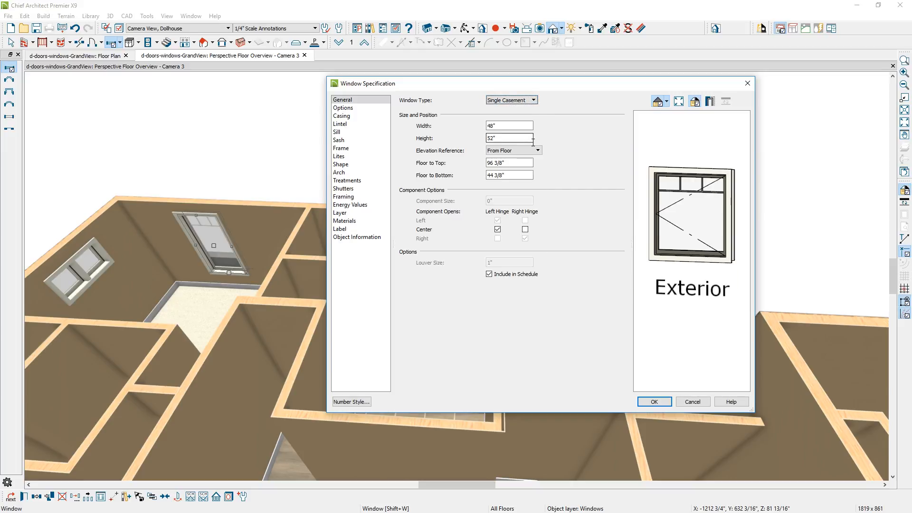
key(Down)
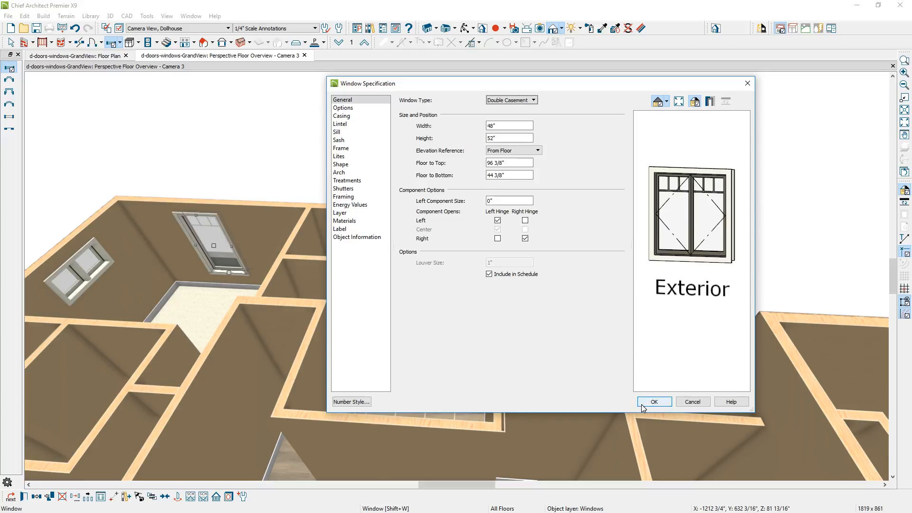
click(649, 403)
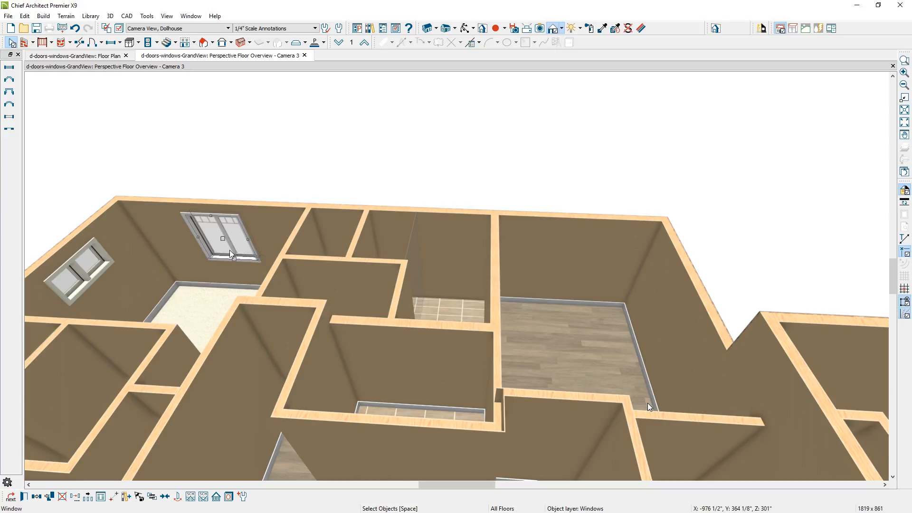
Copy the double casement window along the same exterior side into the wood-floored room's outer wall.
key(Escape)
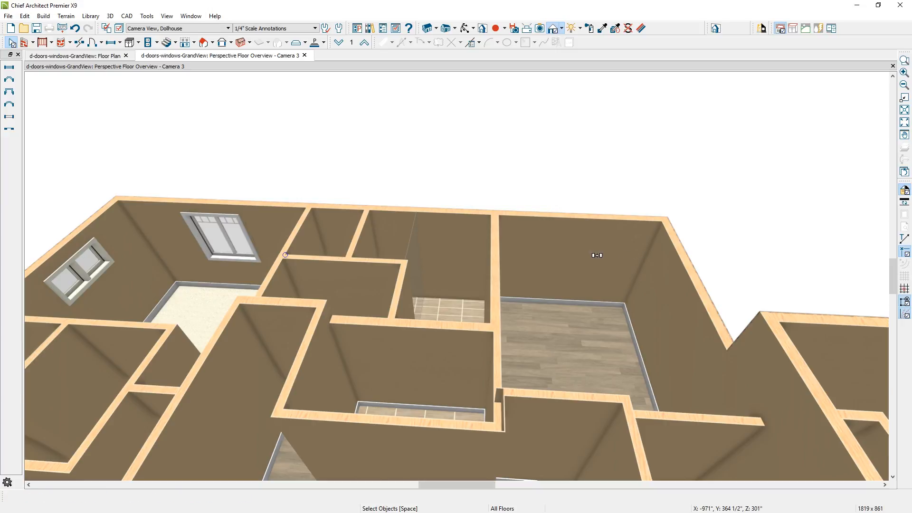
click(595, 255)
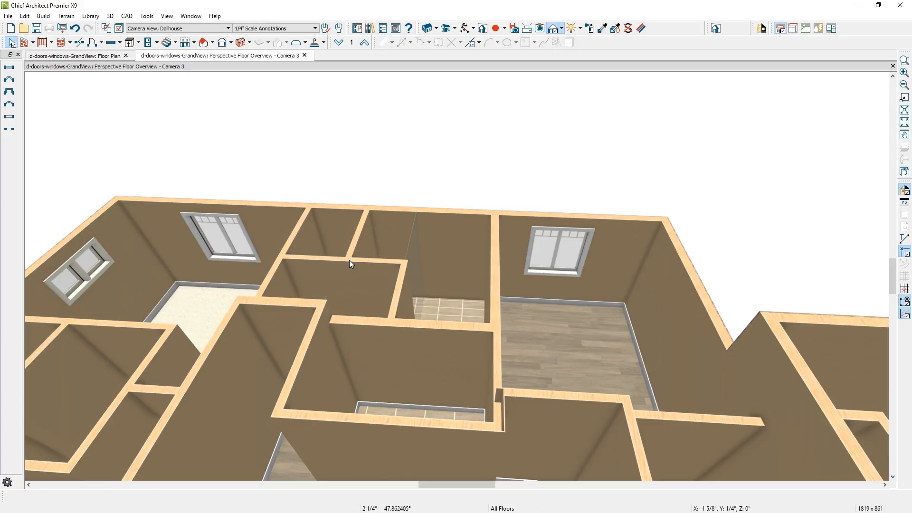
Copy the small neighbouring room's single window three times into the outer wall between the two double casement windows.
middle_drag(319, 326, 547, 117)
click(40, 310)
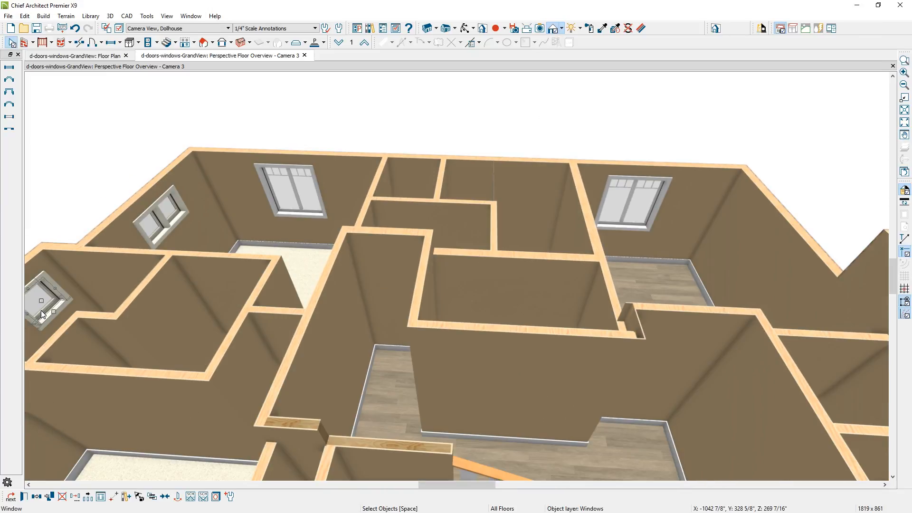
click(417, 179)
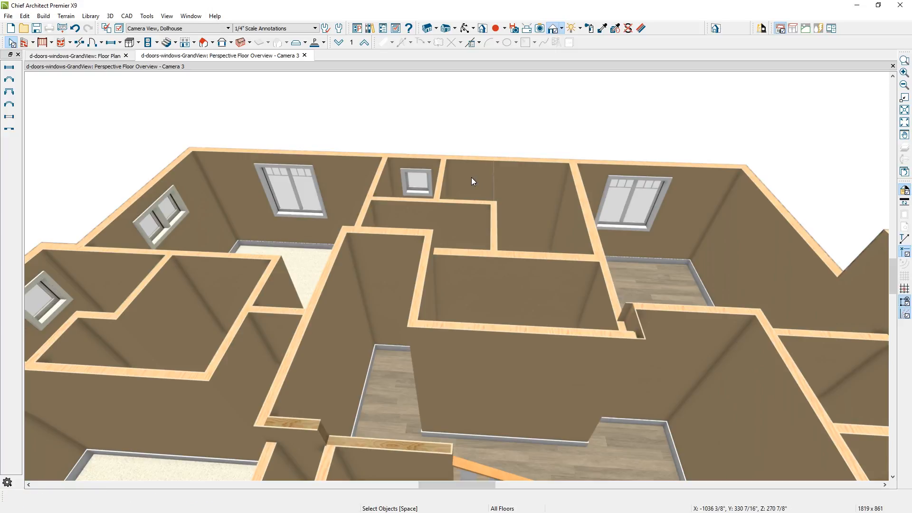
click(473, 181)
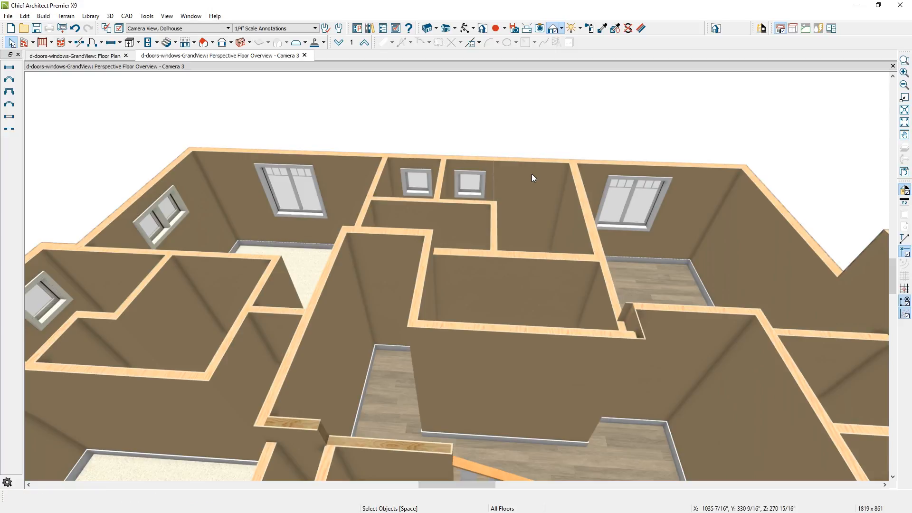
click(531, 179)
Change the middle of the three small windows to a Single Hopper with a width of 32".
click(469, 190)
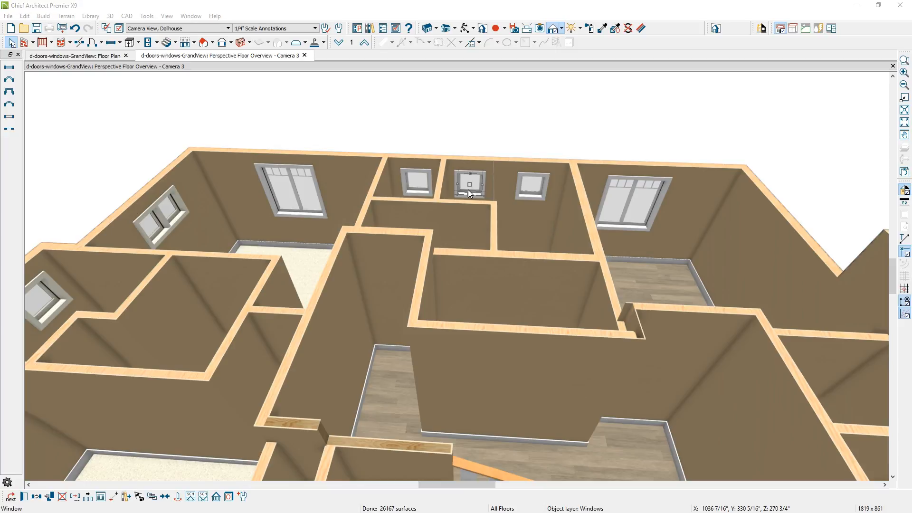
double_click(469, 189)
click(655, 95)
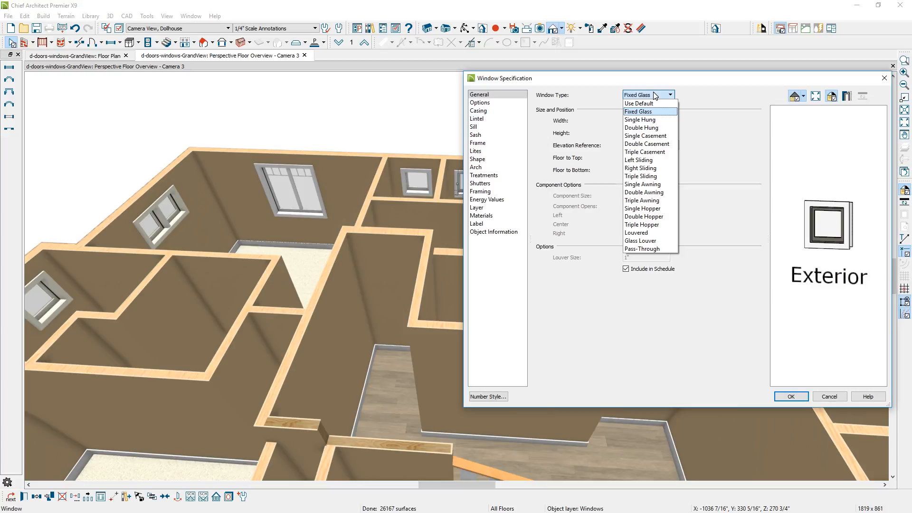
click(642, 208)
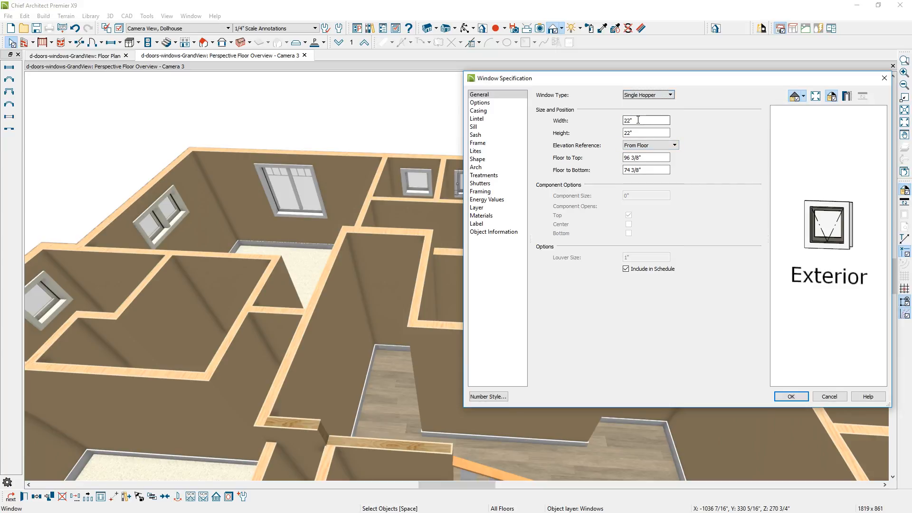
double_click(639, 120)
text(32)
key(Return)
Place a default window in the wood-floored corner room's side wall and another in the recessed wall near the glazed exterior door.
click(112, 42)
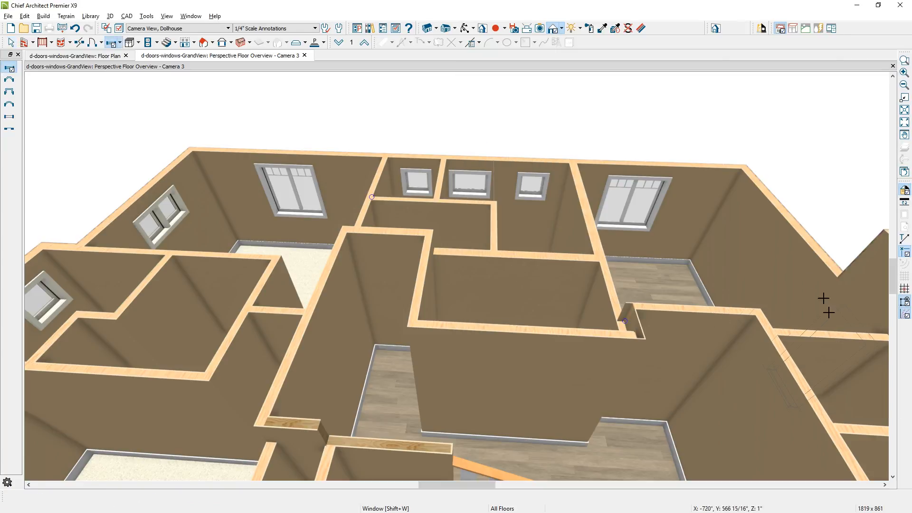
click(734, 231)
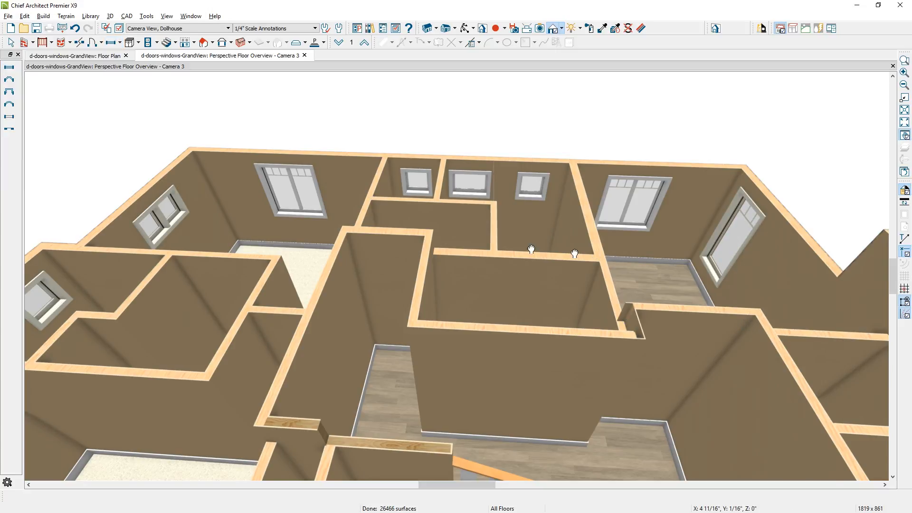
drag(532, 249, 480, 242)
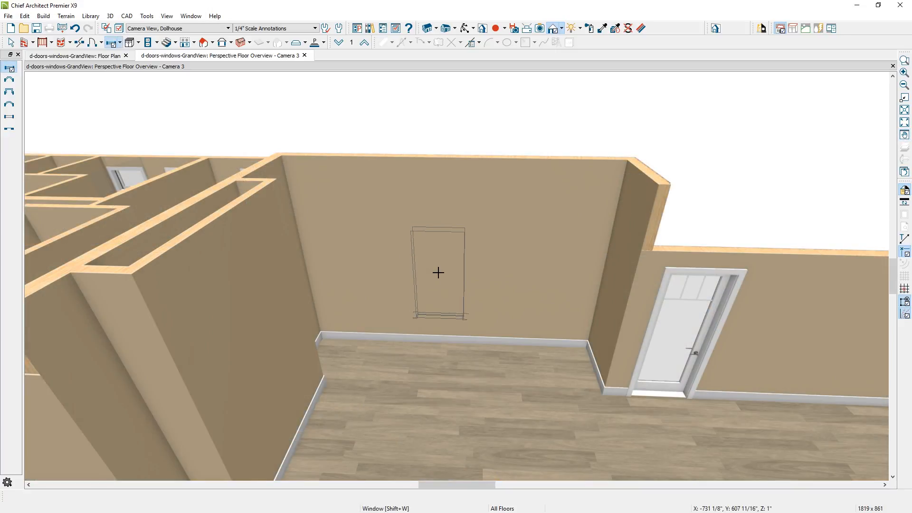
click(446, 272)
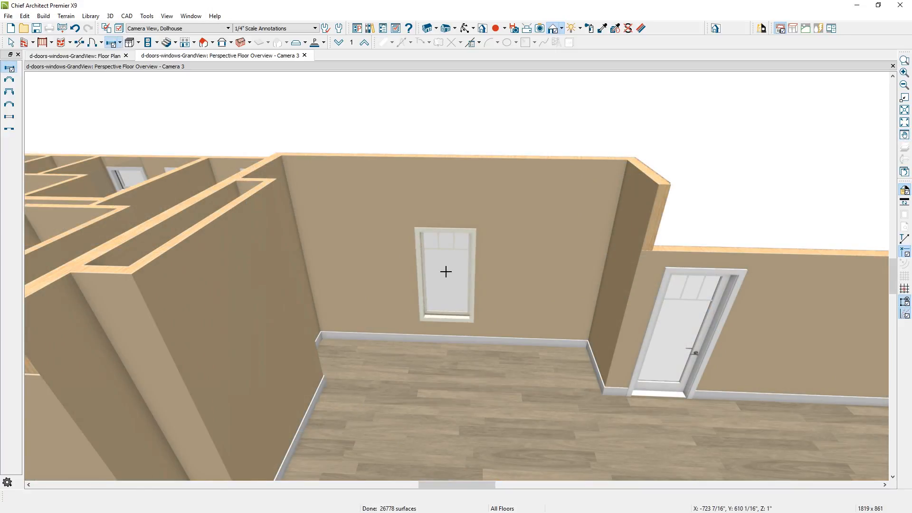
Change the recessed wall's window to Fixed Glass, 42" wide and 80" high.
double_click(447, 274)
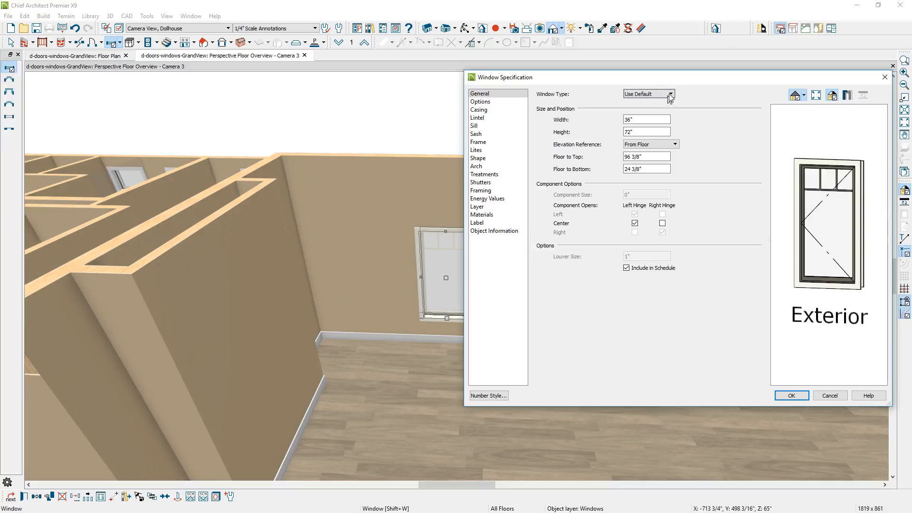
click(672, 94)
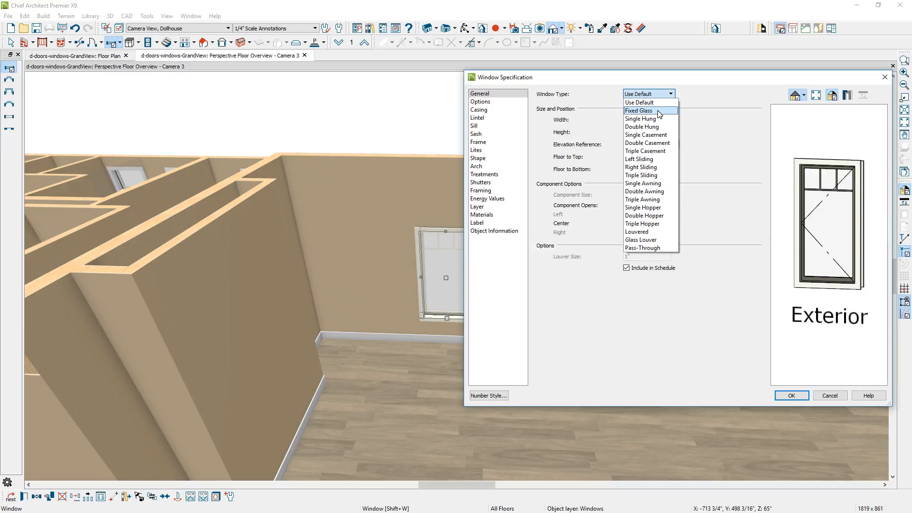
click(659, 111)
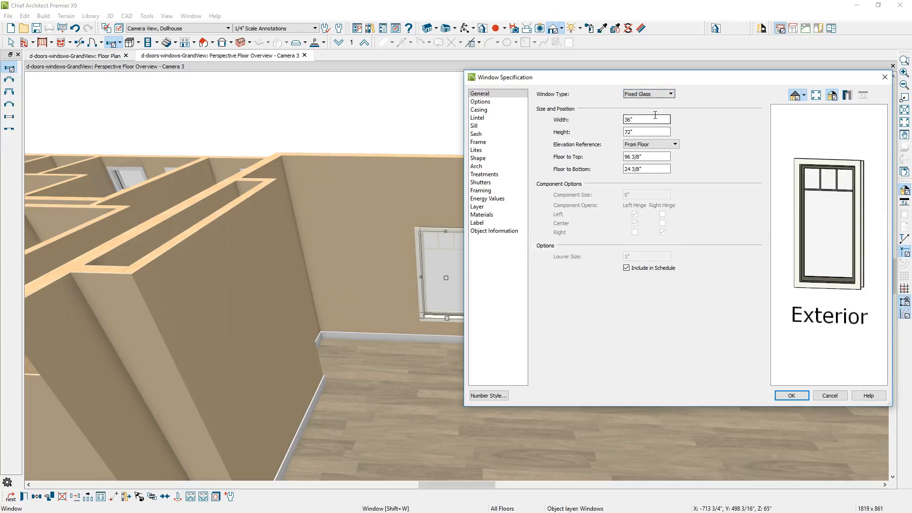
double_click(652, 119)
text(42)
key(Tab)
text(80)
key(Tab)
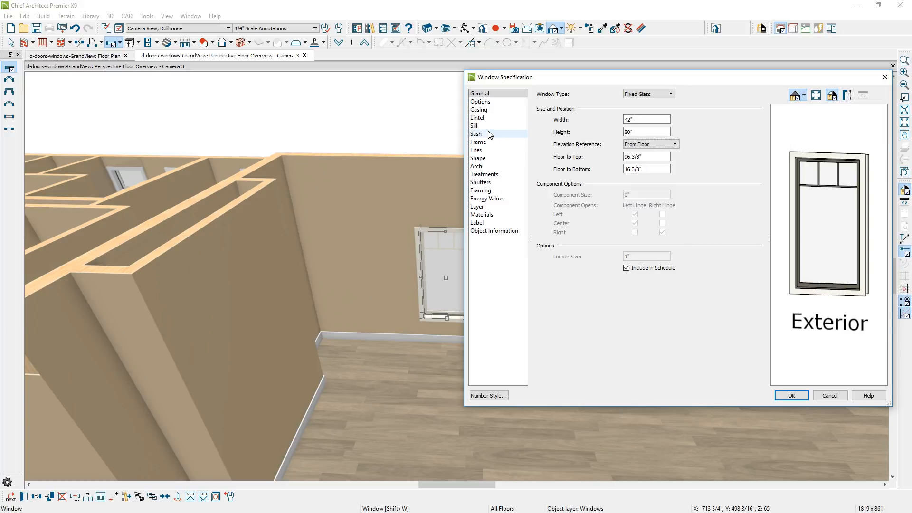
Set the fixed glass window's Lites Across to 0 and its Floor to Bottom to 24 3/8".
click(487, 149)
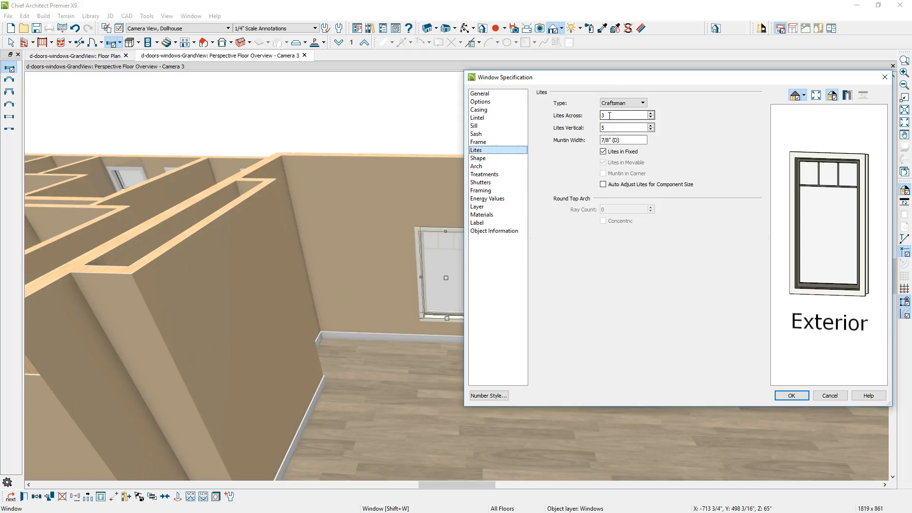
drag(611, 115, 563, 110)
text(0)
click(493, 95)
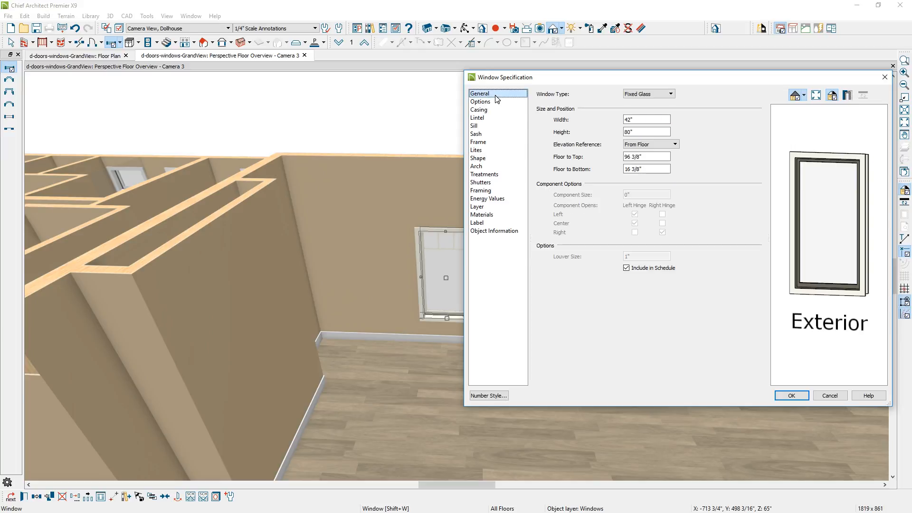
click(628, 168)
double_click(629, 168)
text(24)
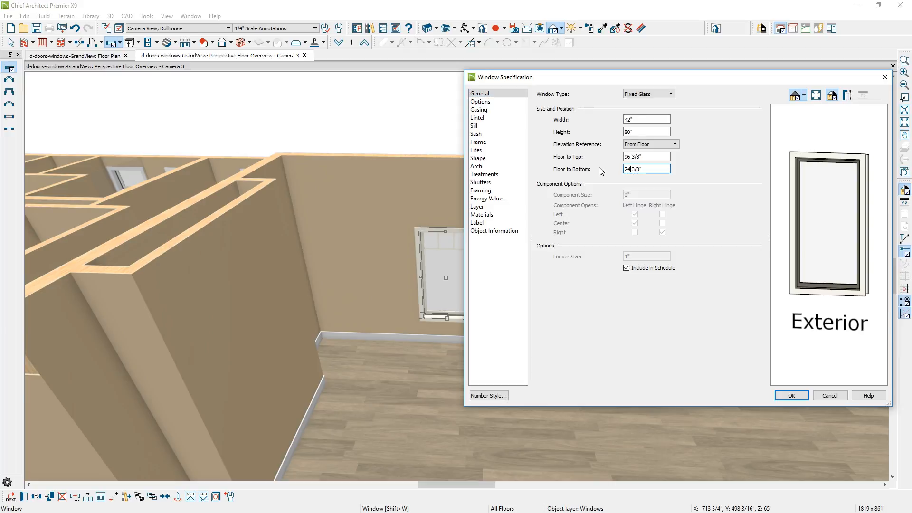
click(792, 396)
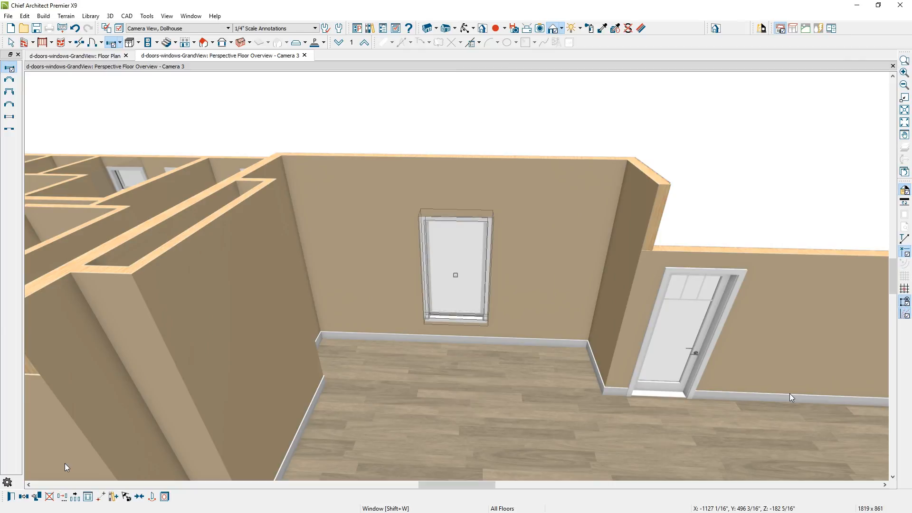
Copy the fixed glass window 48" along its wall at an angle of -180°.
click(24, 497)
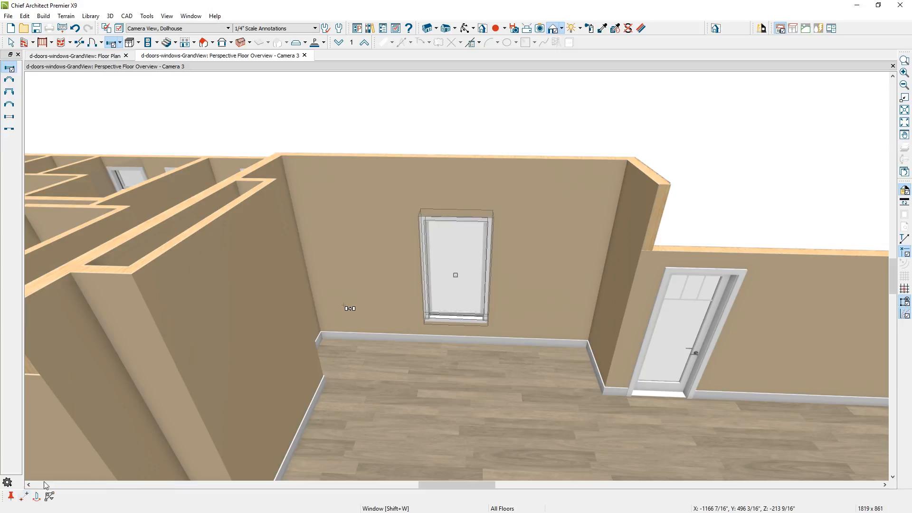
drag(455, 275, 388, 272)
key(Tab)
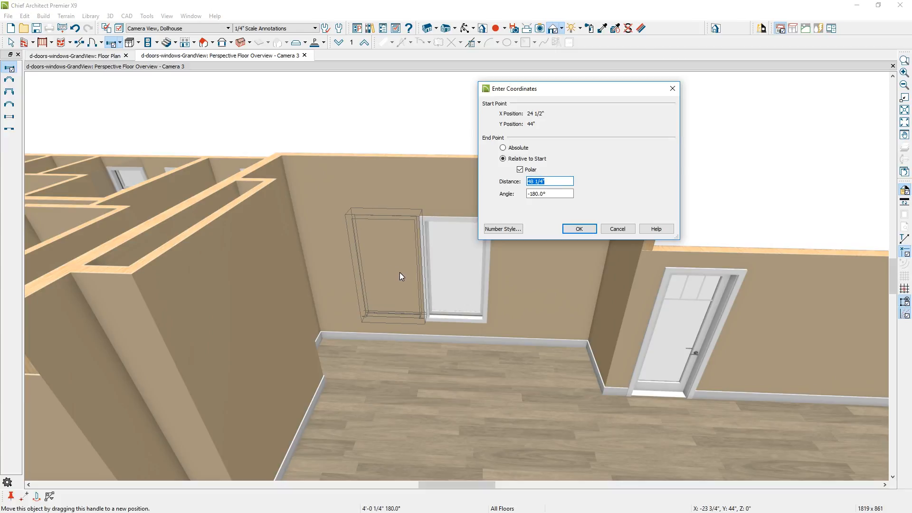
text(48)
key(Return)
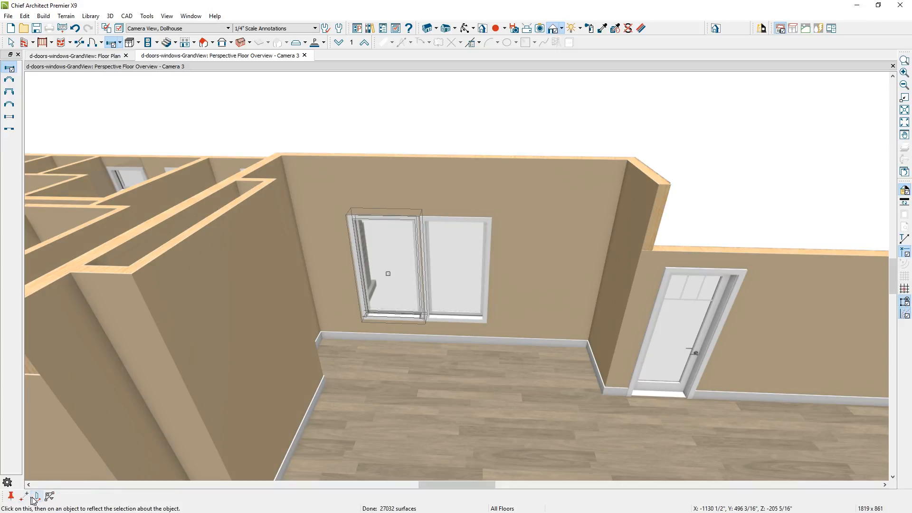
Reflect a copy of the duplicated fixed glass window about the original window to its opposite side.
click(39, 497)
click(449, 321)
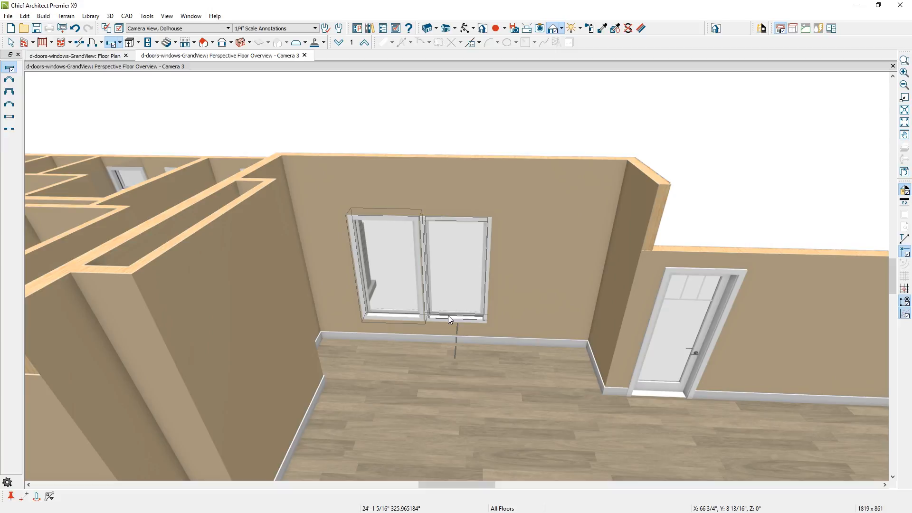
key(Escape)
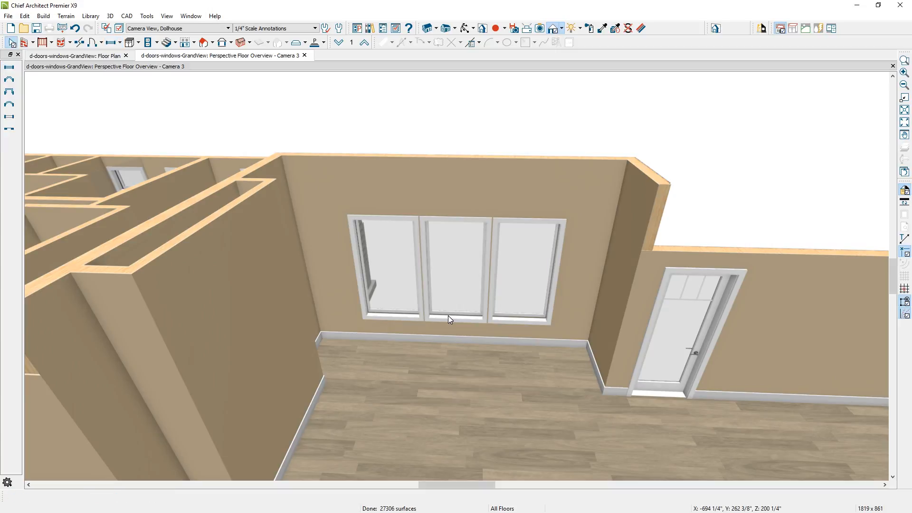
Copy the middle fixed glass window and place the duplicate directly above it.
click(455, 289)
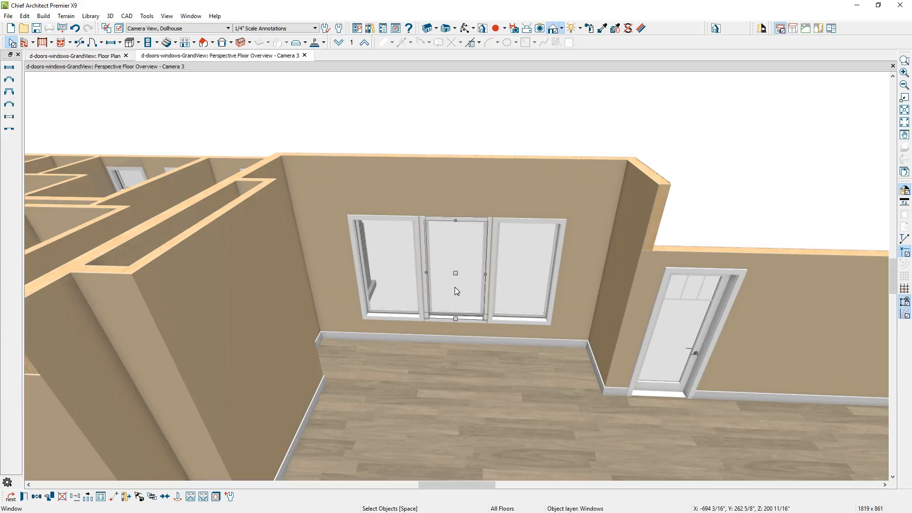
click(36, 496)
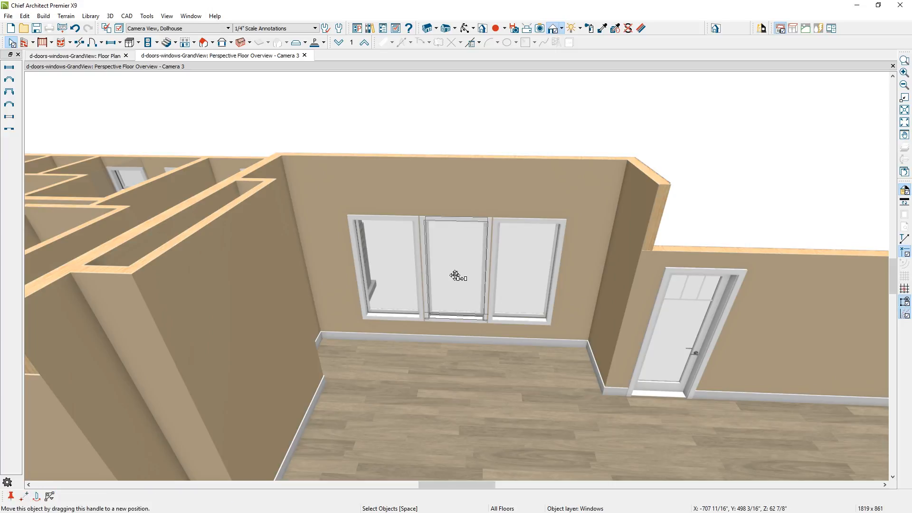
drag(456, 273, 461, 152)
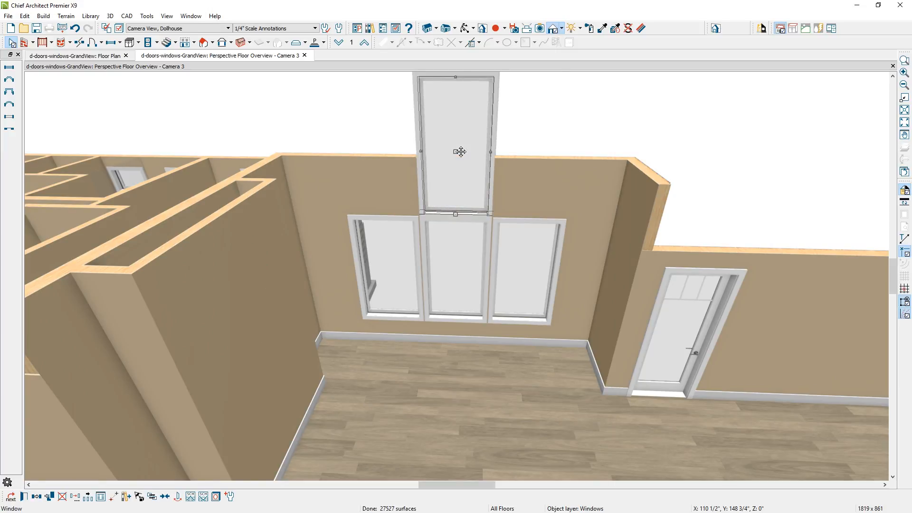
Set the upper fixed glass window's height to 24" and its Floor to Bottom to 108 3/8".
double_click(461, 152)
key(Tab)
text(2)
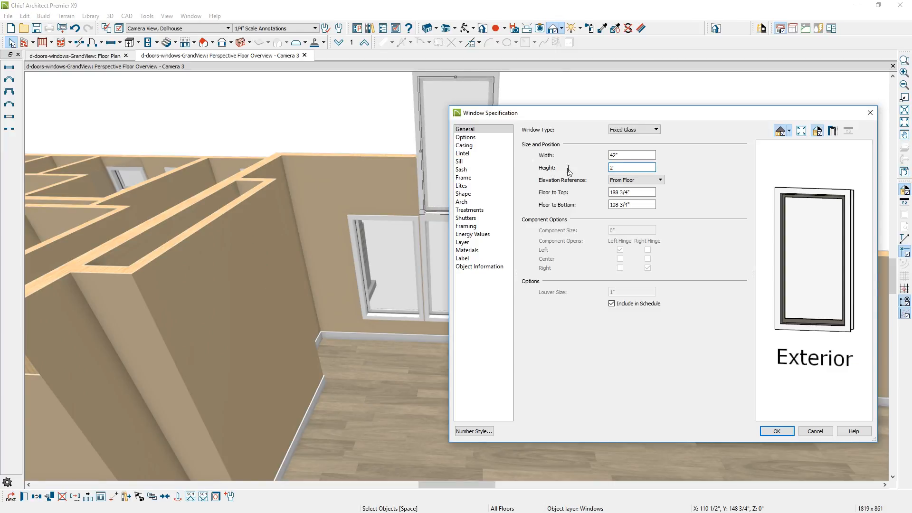
key(Tab)
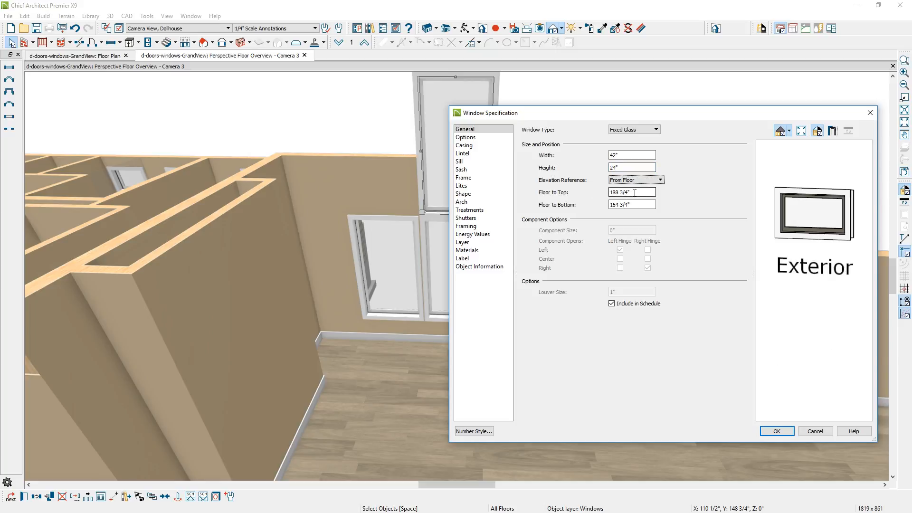
click(627, 204)
triple_click(627, 204)
text(108 3/8)
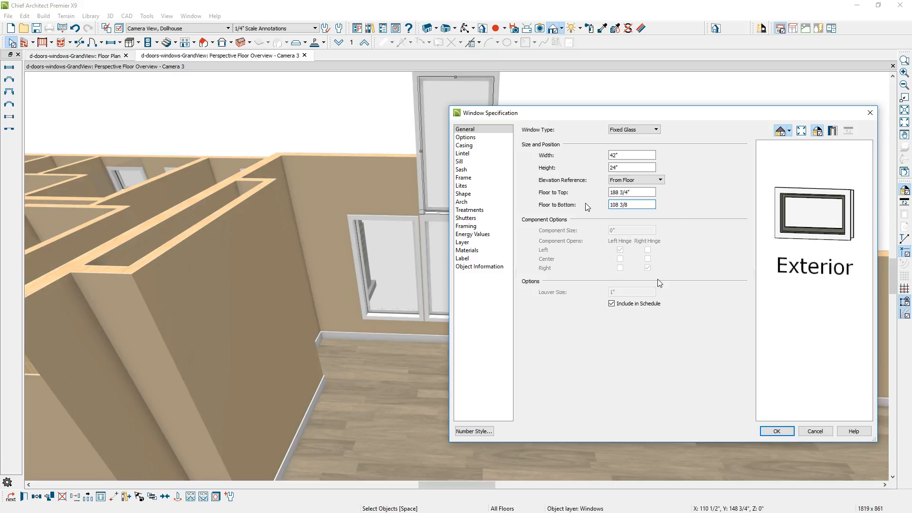
key(Return)
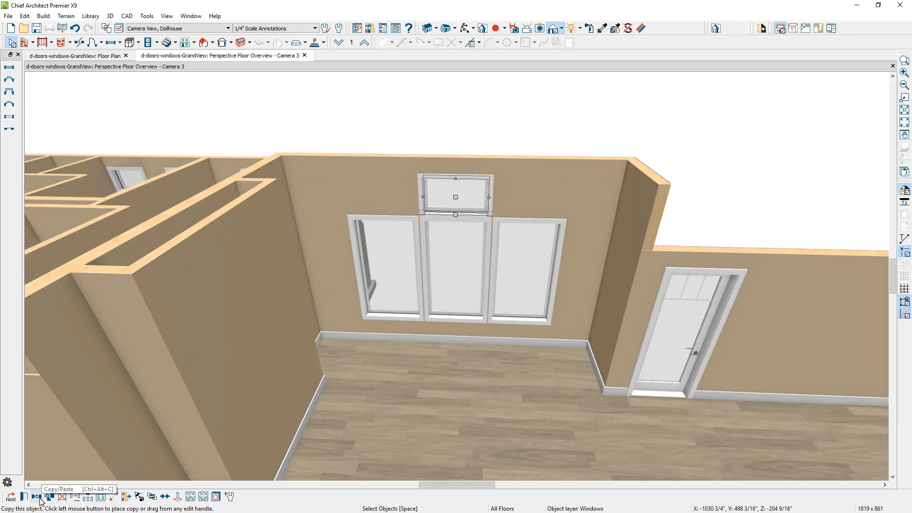
Copy the upper window 48" along the wall above one side window and reflect that copy above the opposite one.
click(39, 499)
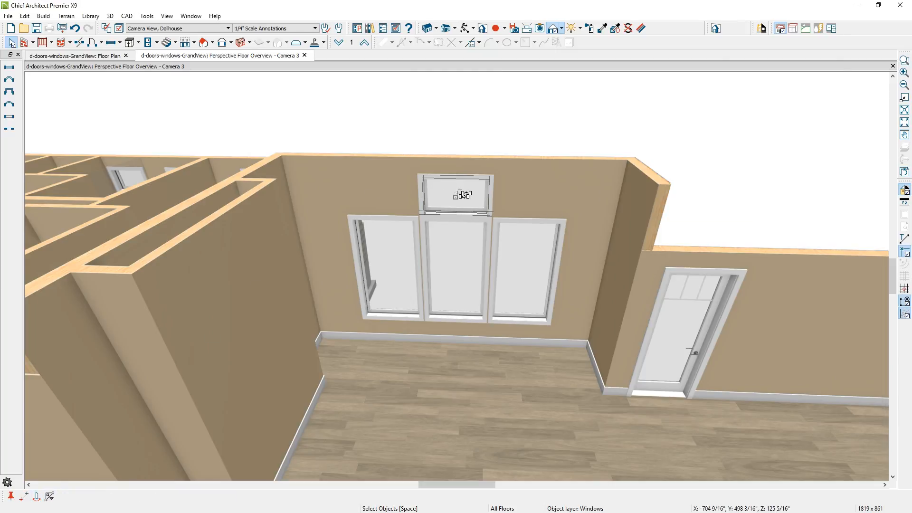
drag(461, 194, 380, 200)
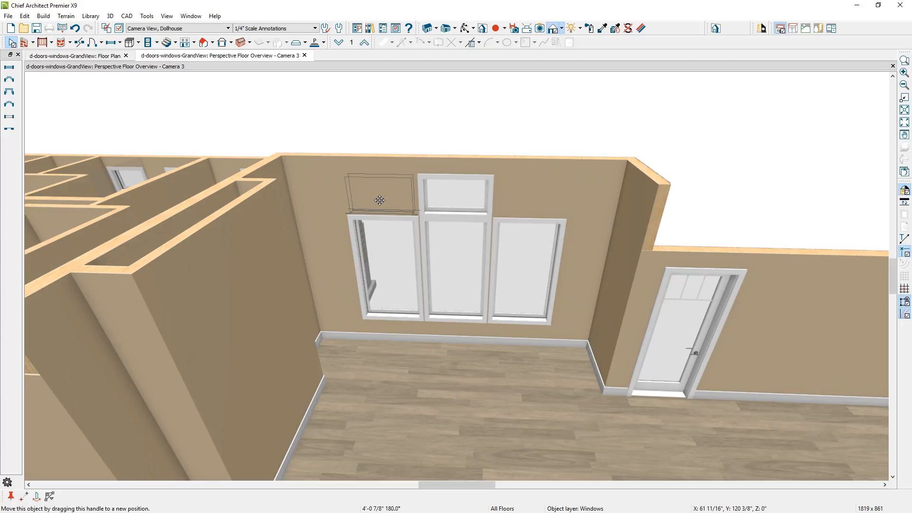
key(Tab)
text(48)
click(583, 231)
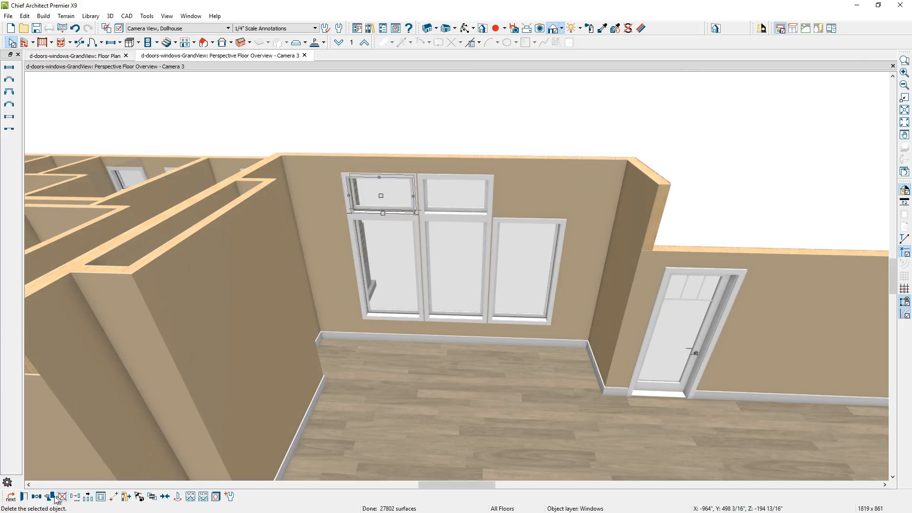
click(37, 497)
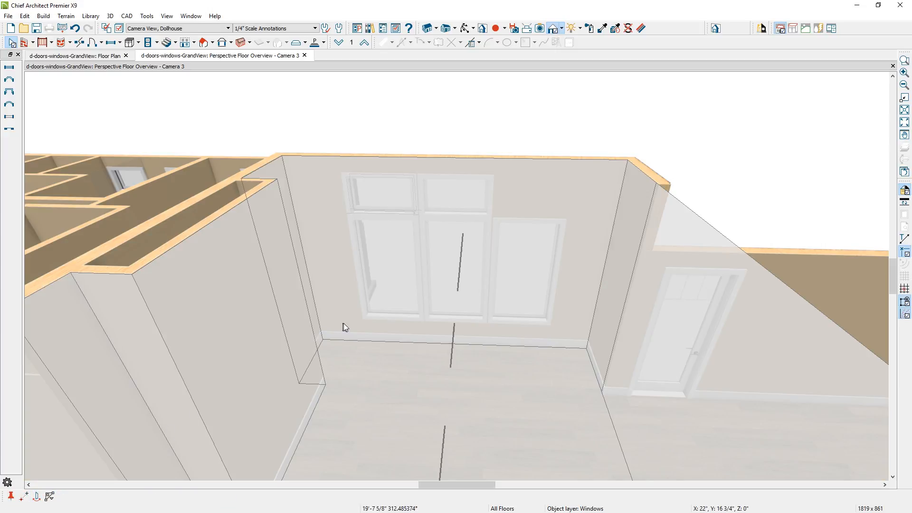
click(446, 304)
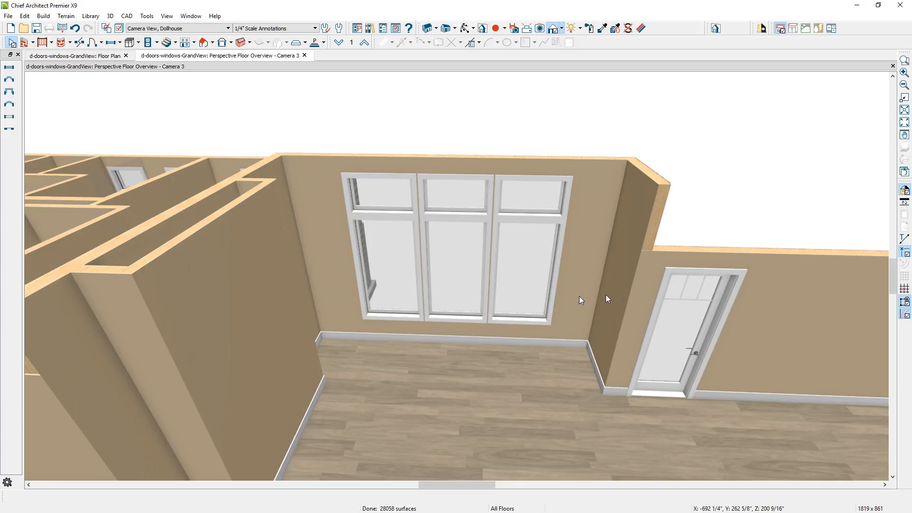
Place a window beside the glass exterior door on the adjacent wall, change its type to Fixed Glass and widen it.
middle_drag(739, 312, 190, 206)
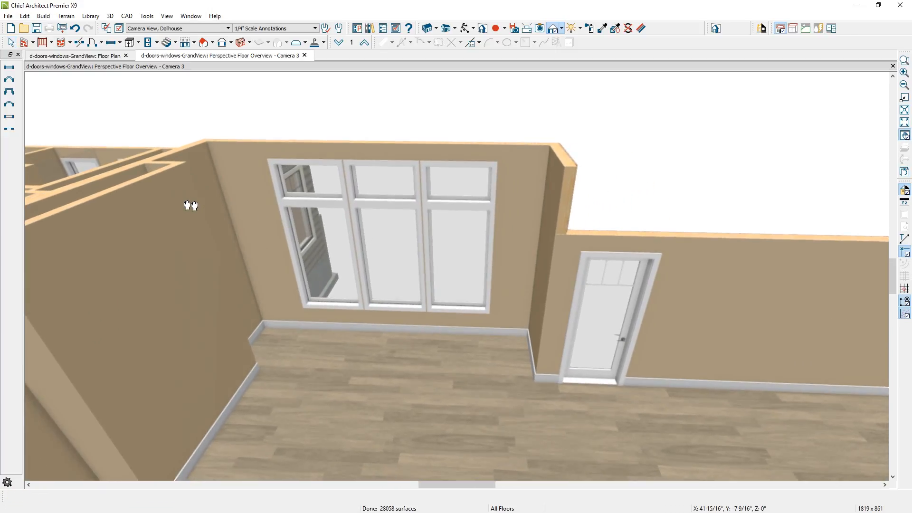
click(113, 43)
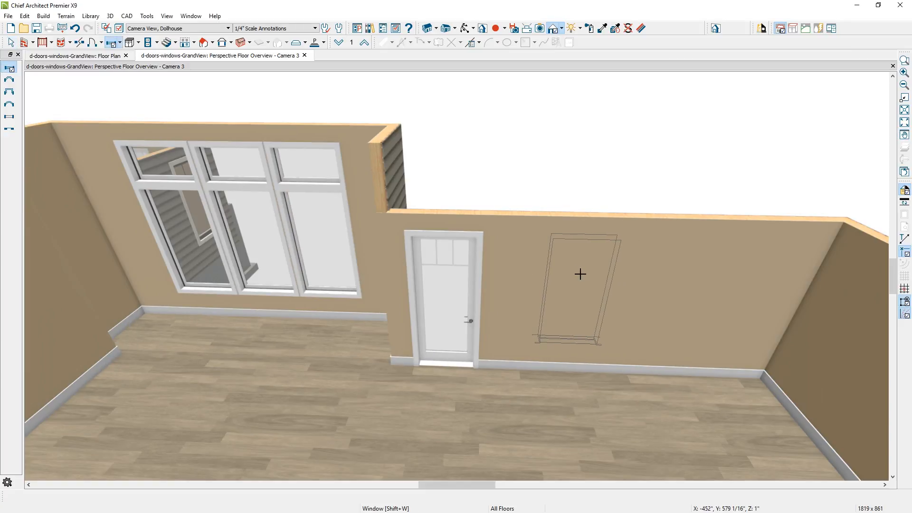
click(580, 274)
double_click(580, 275)
click(238, 120)
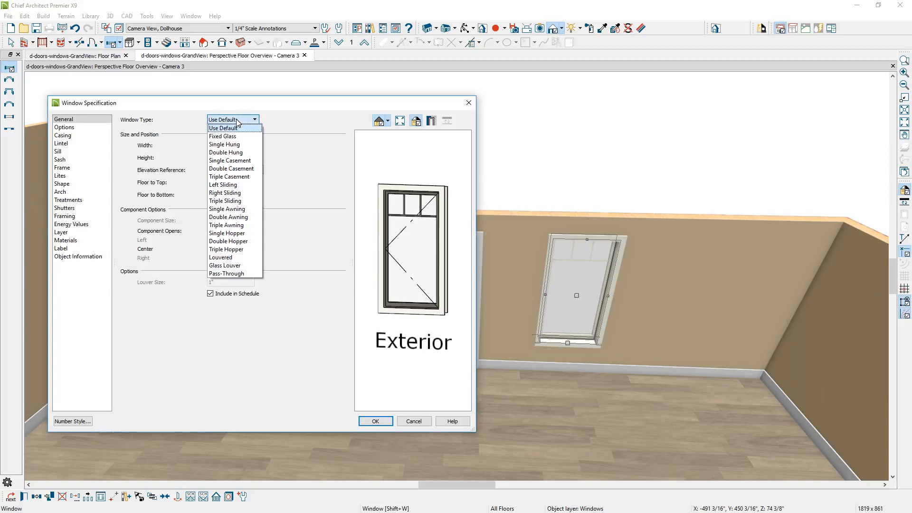
click(222, 137)
key(Tab)
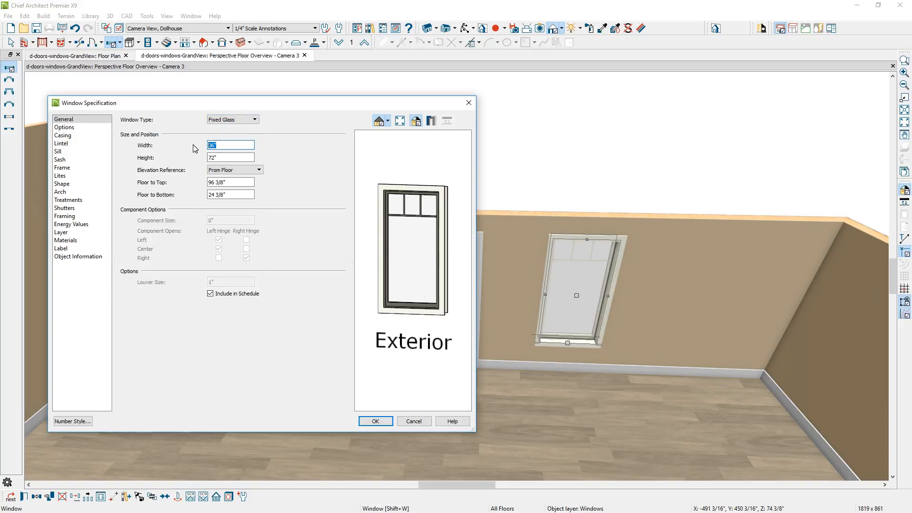
click(375, 421)
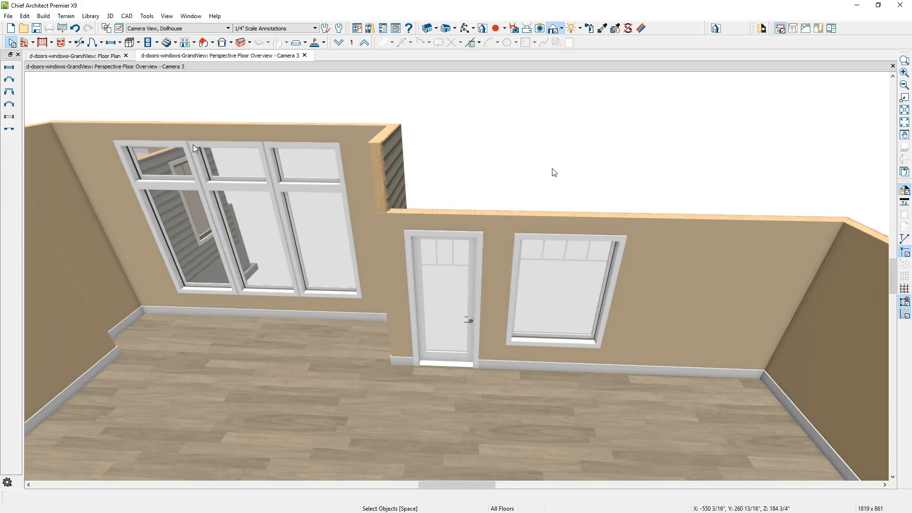
View the whole house in the dollhouse overview and go up to the second floor.
key(m)
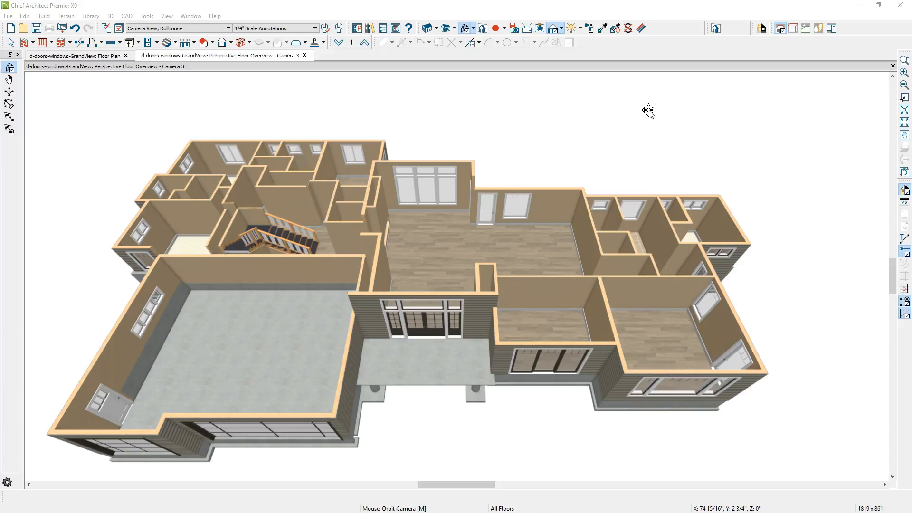
click(364, 43)
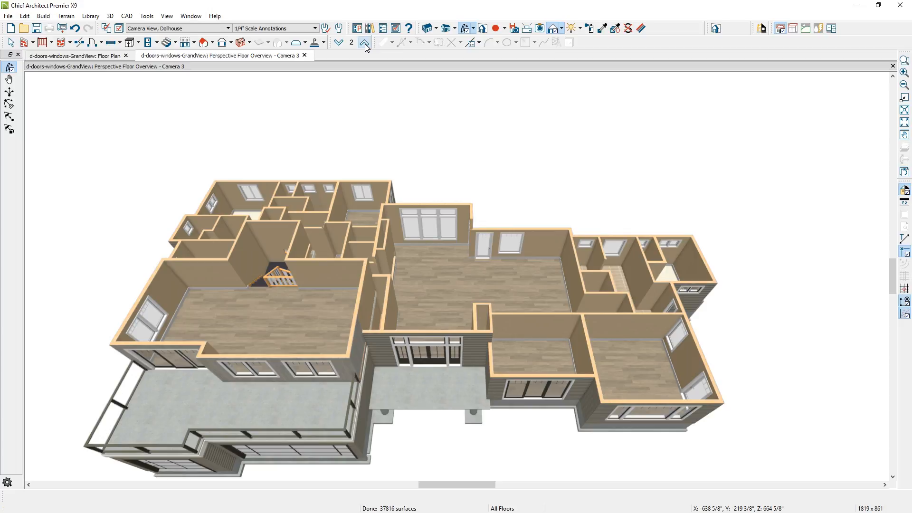
In the floor plan's defaults, set Auto Exterior Dimensions to locate openings by Centers instead of Sides.
click(108, 56)
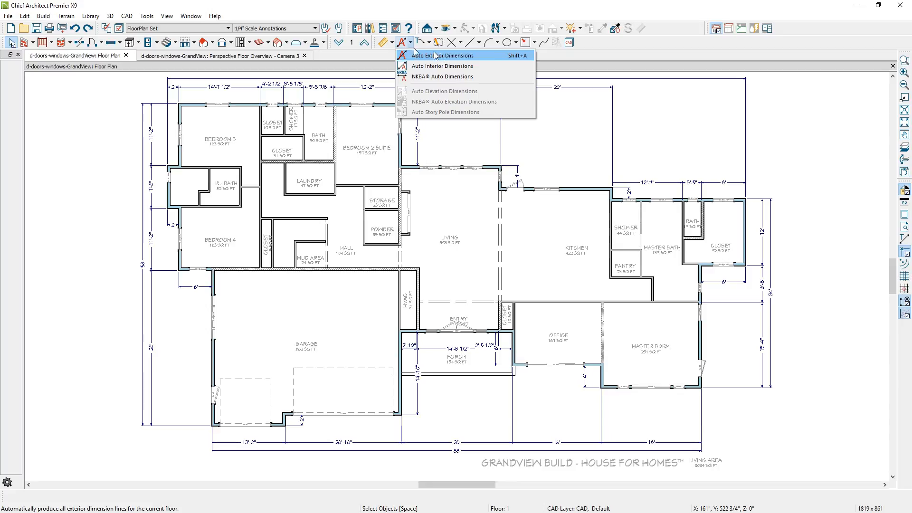
click(339, 30)
click(339, 30)
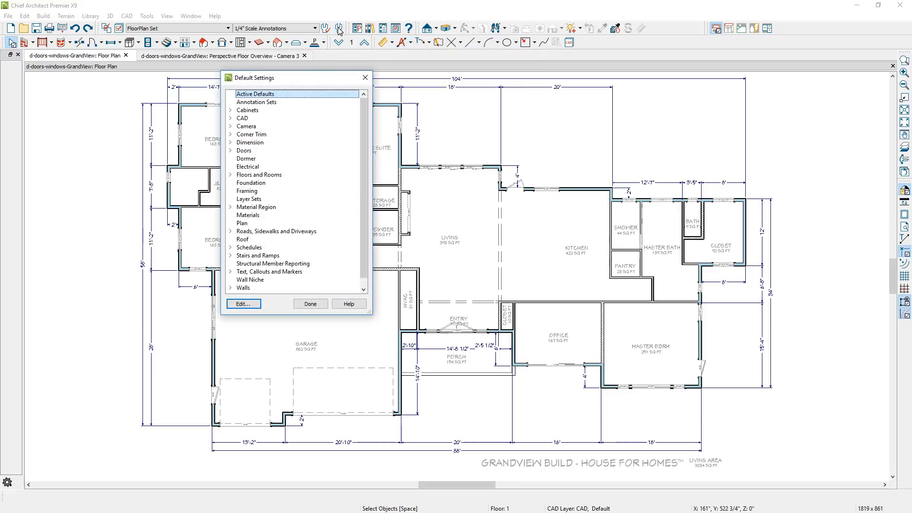
click(230, 142)
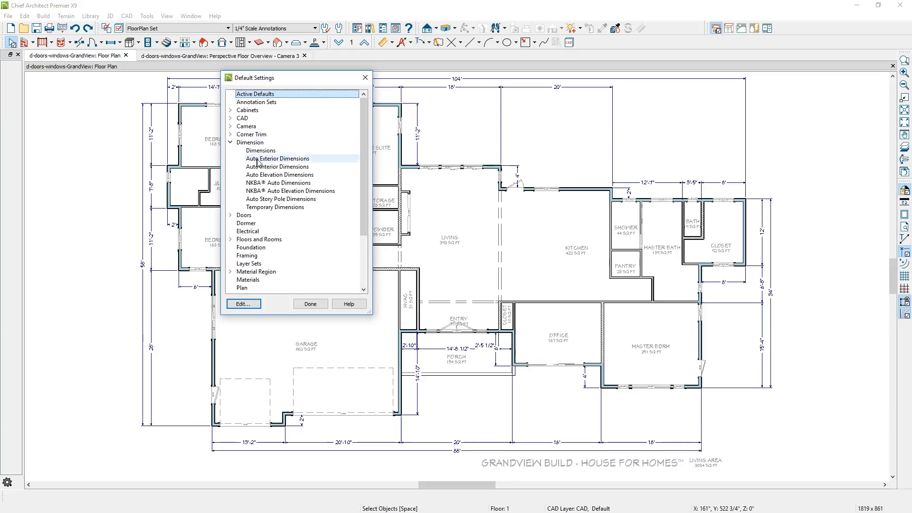
click(259, 160)
double_click(259, 160)
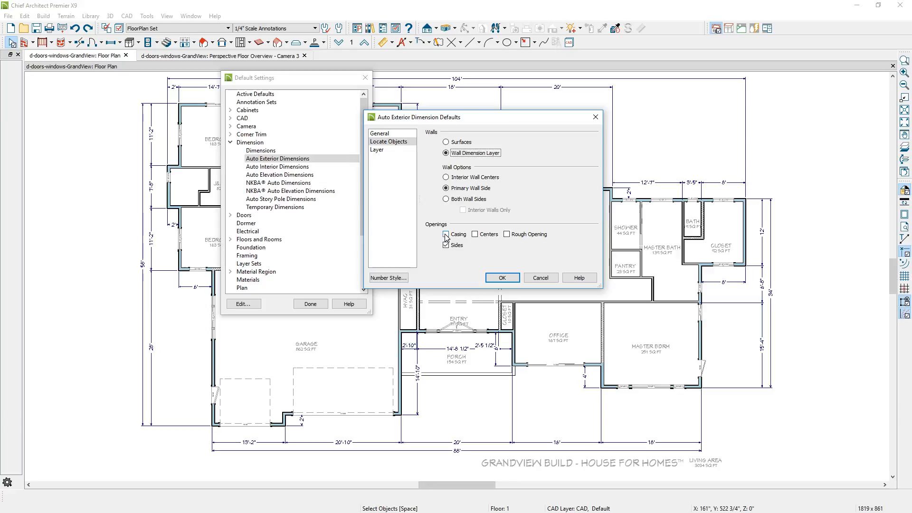
click(476, 235)
click(447, 246)
click(502, 277)
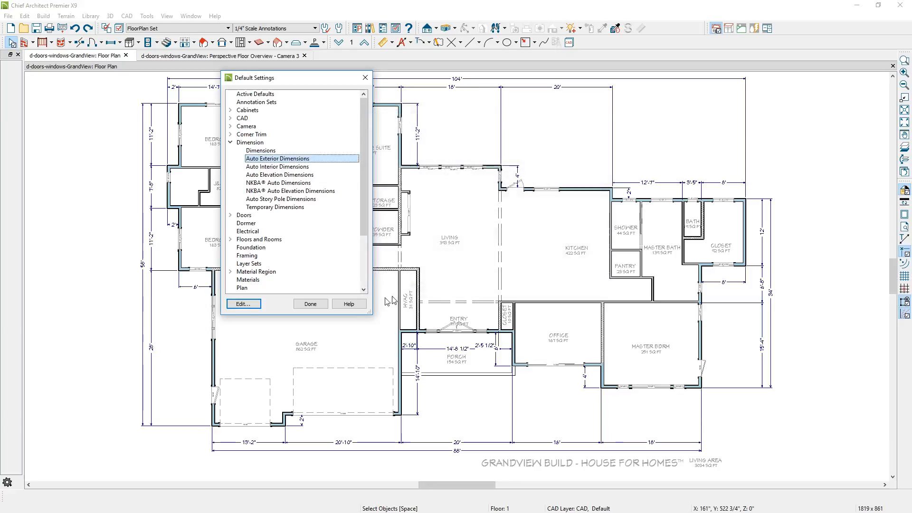
click(310, 304)
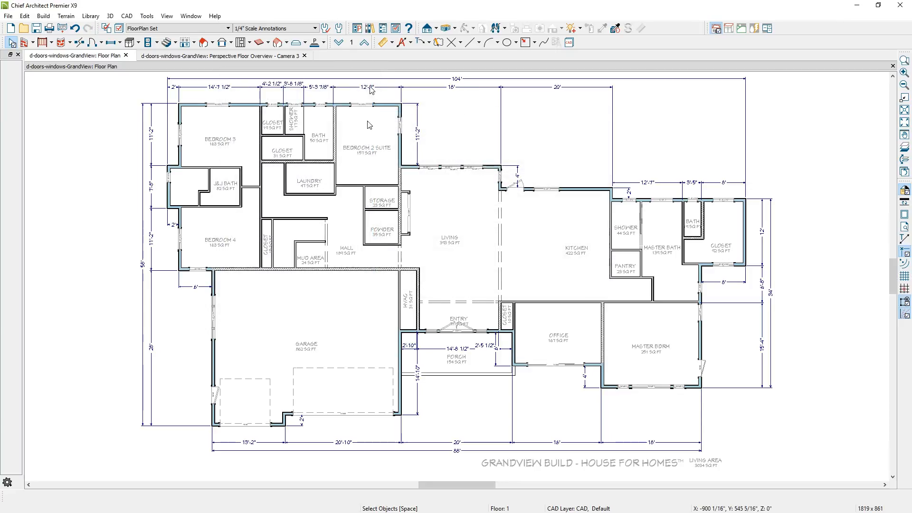
Generate automatic exterior dimensions for floor 1.
click(403, 43)
scroll(309, 183, up, 3)
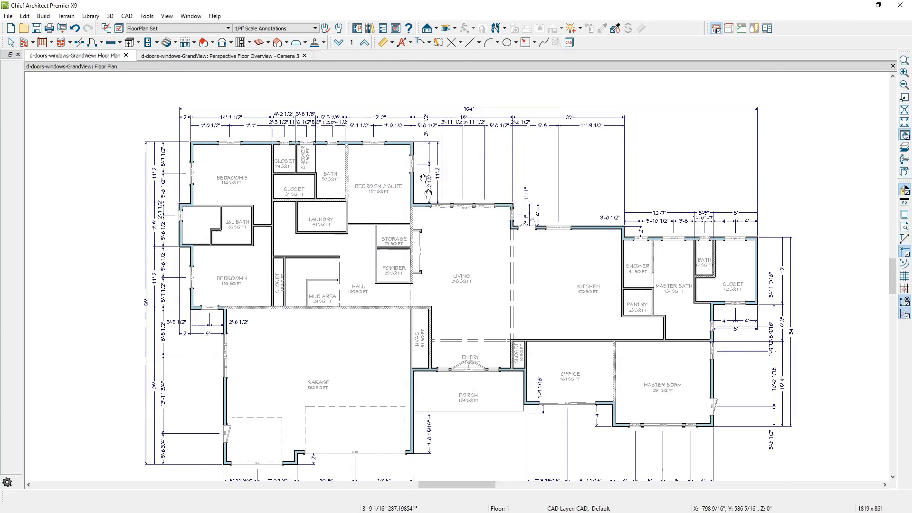
Move the overlapping dimension number between the shower wall and the bath window's center below its dimension line.
scroll(309, 183, up, 4)
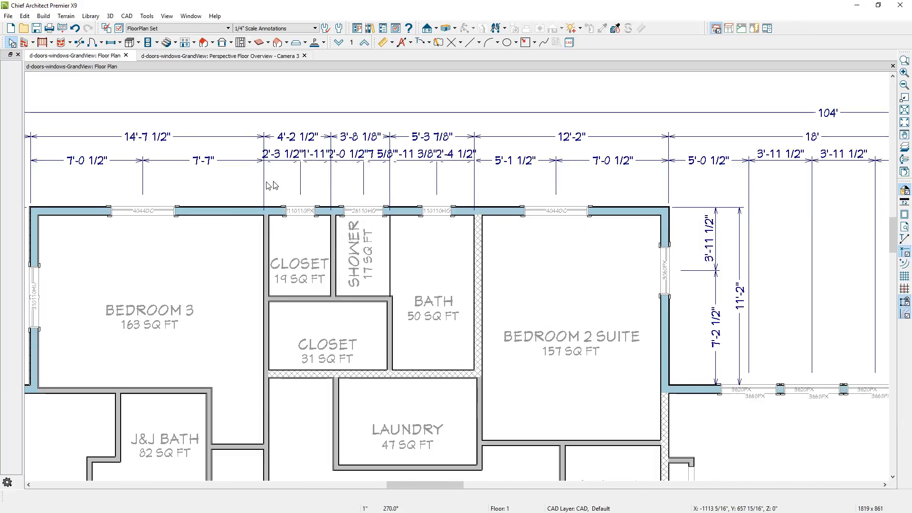
scroll(292, 205, up, 1)
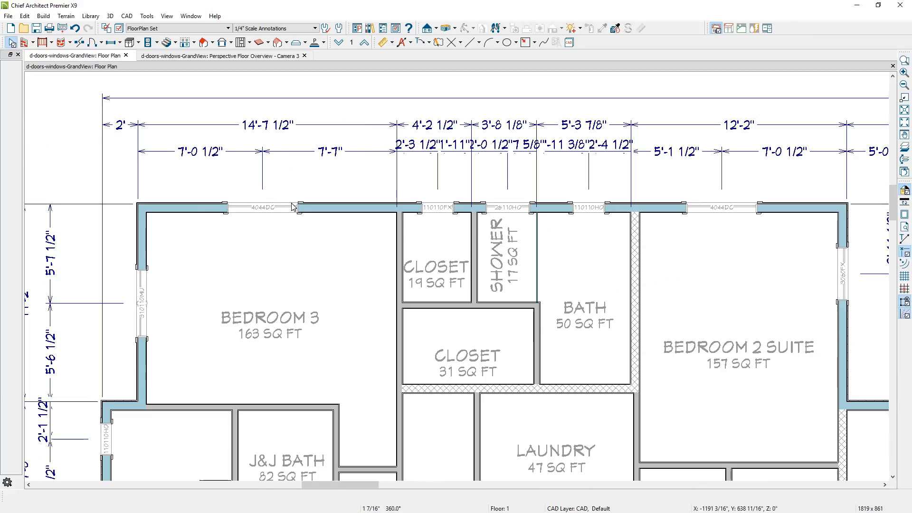
scroll(584, 210, up, 2)
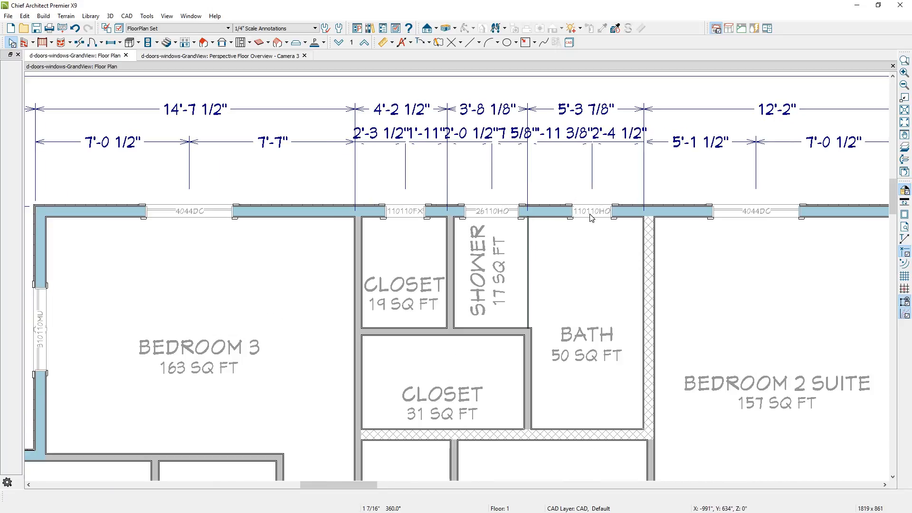
click(592, 217)
scroll(591, 217, up, 1)
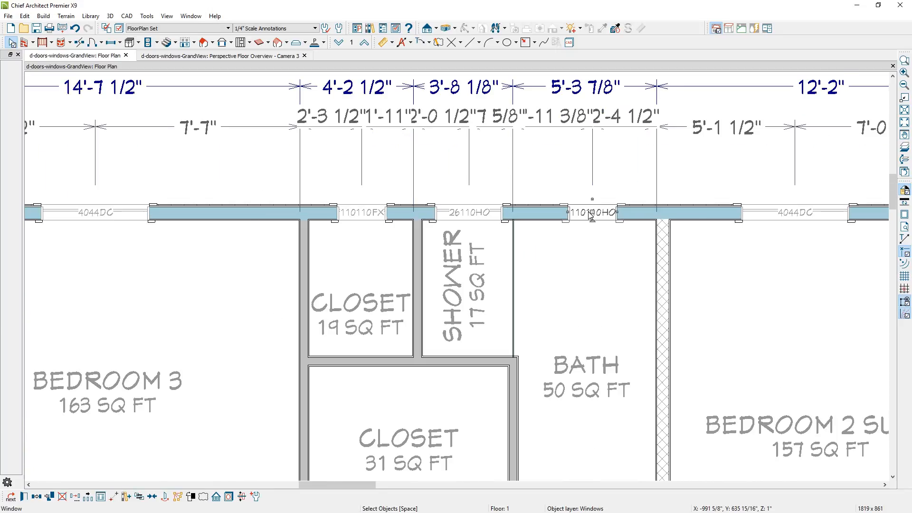
click(575, 129)
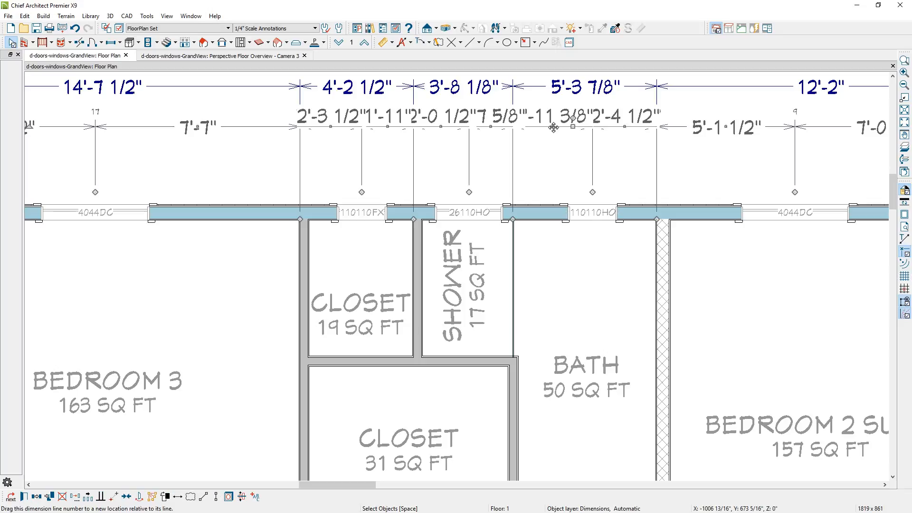
drag(553, 127, 544, 141)
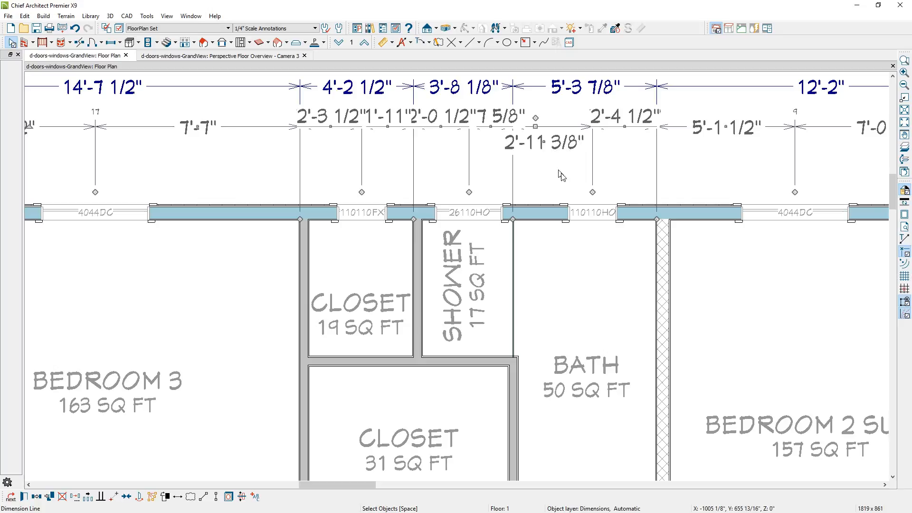
Reposition the bath window by setting the dimension from the shower wall to its center to 3'.
click(589, 213)
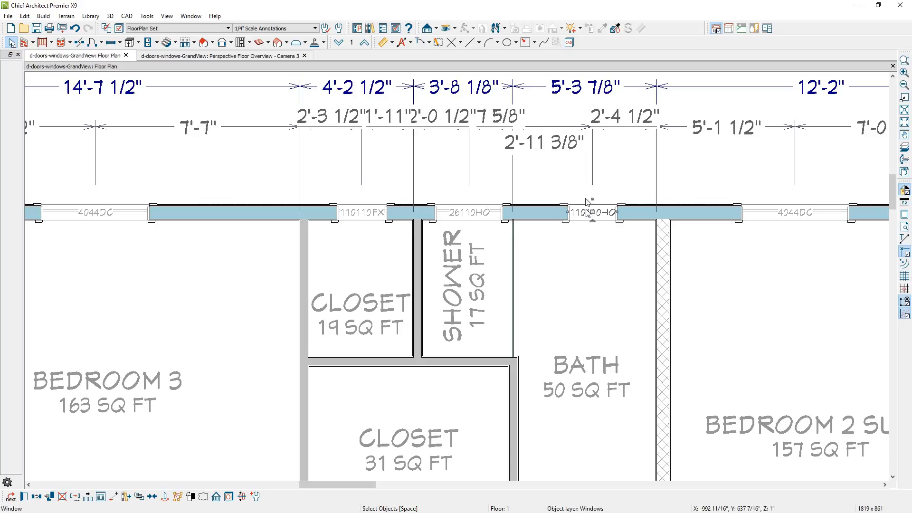
click(567, 142)
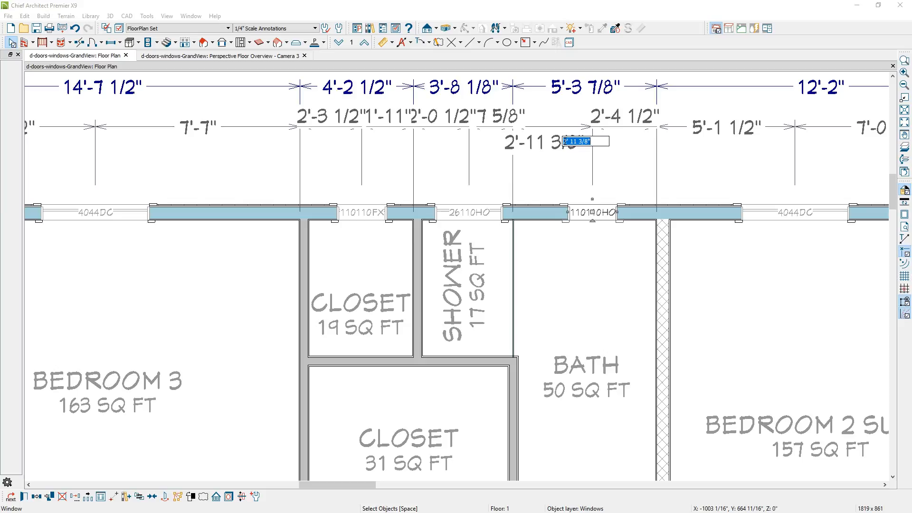
text(3')
key(Return)
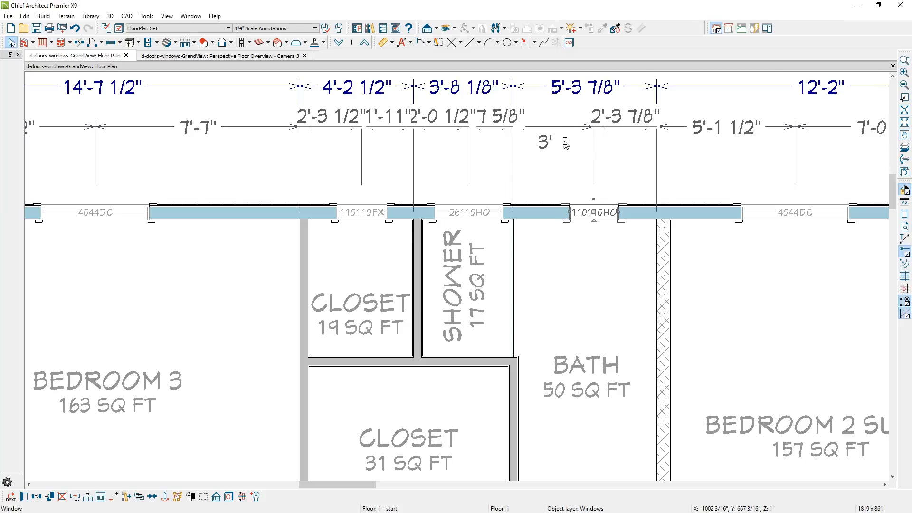
Move the dimension line locating the window in the short wall between Living and Kitchen about 1'-4 3/4" closer to that wall.
scroll(562, 191, down, 2)
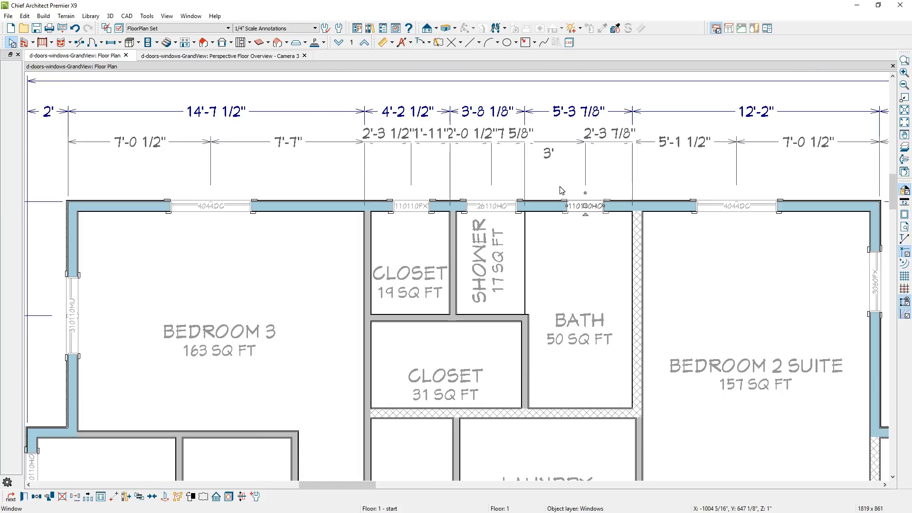
middle_drag(699, 202, 517, 183)
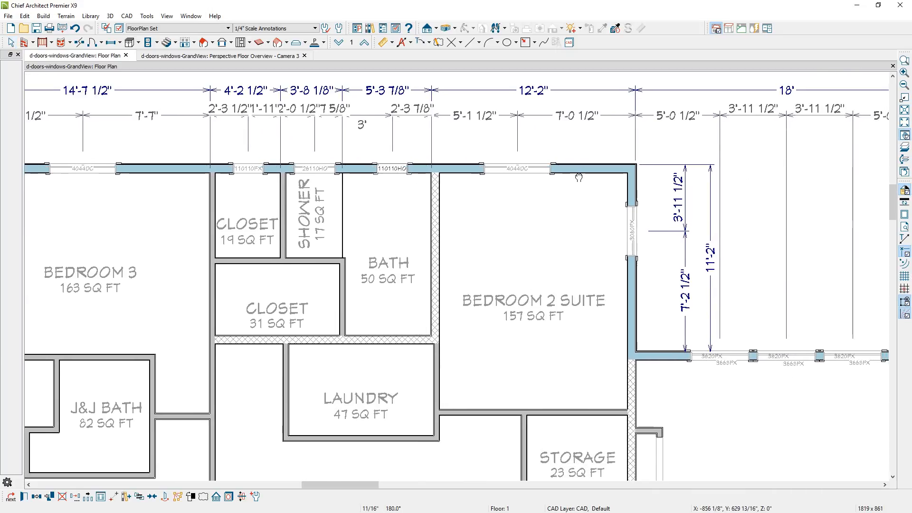
scroll(658, 239, down, 1)
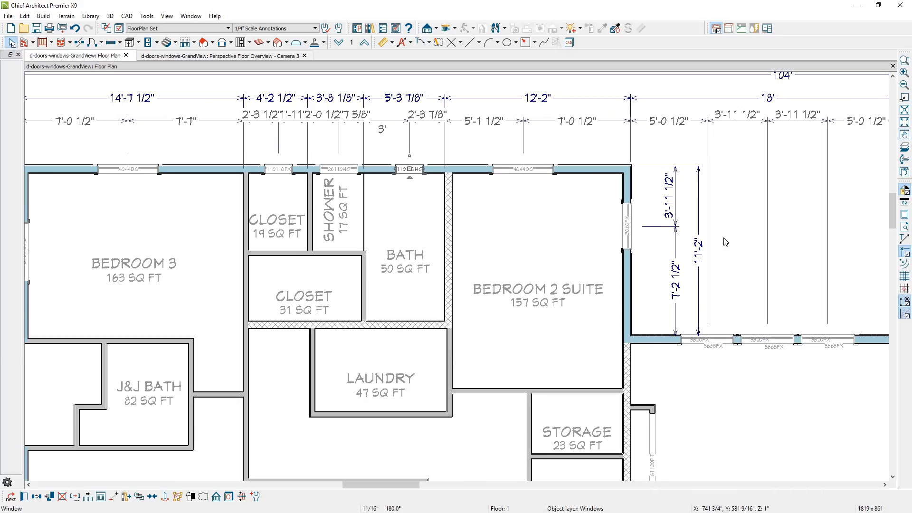
middle_drag(658, 239, 432, 214)
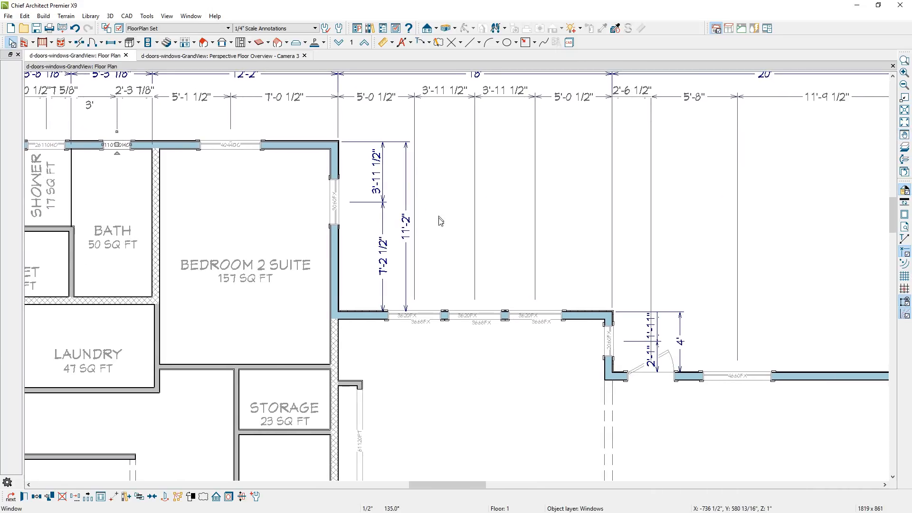
middle_drag(597, 315, 478, 239)
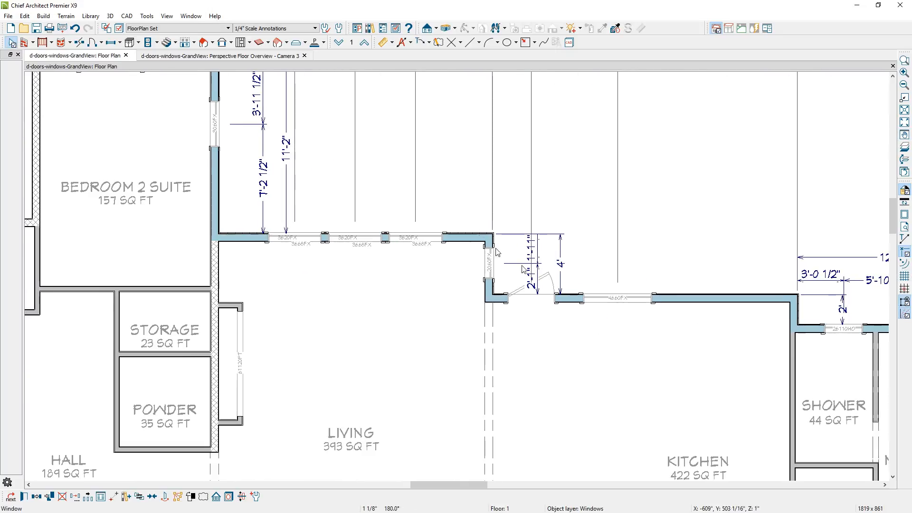
click(533, 258)
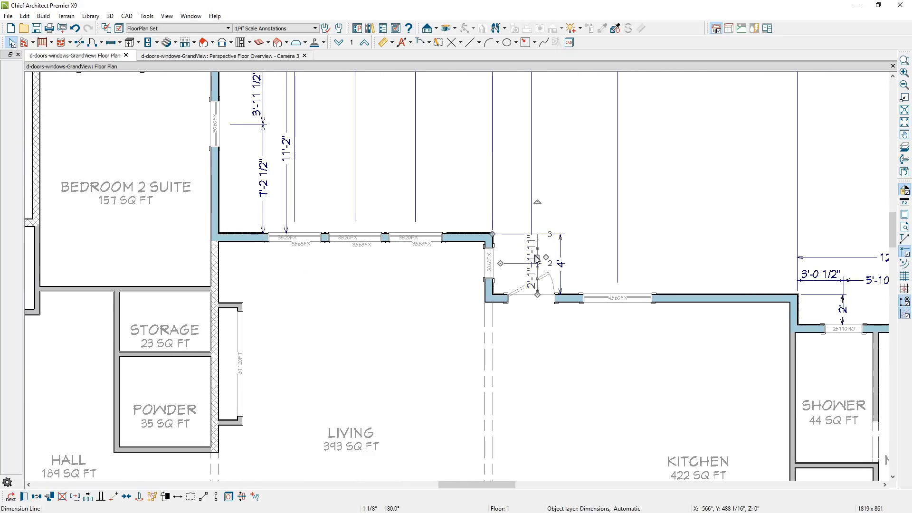
drag(537, 258, 517, 258)
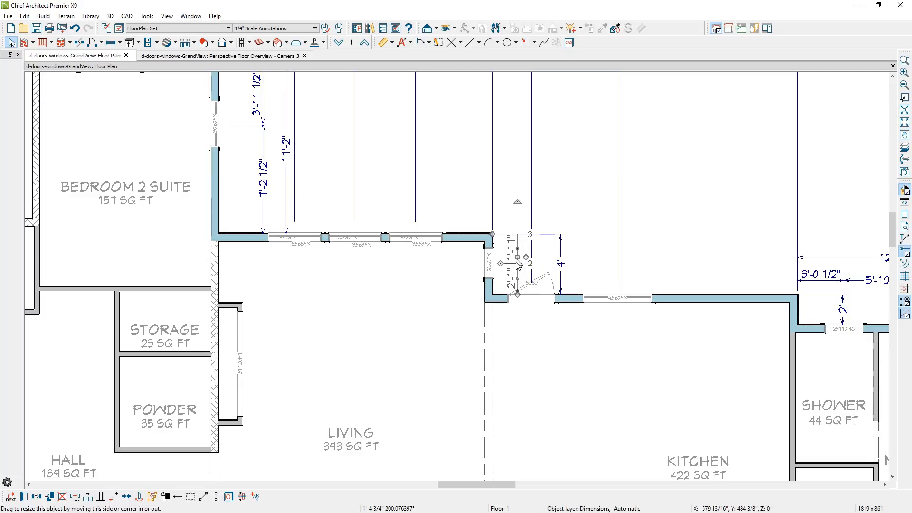
middle_drag(744, 307, 534, 291)
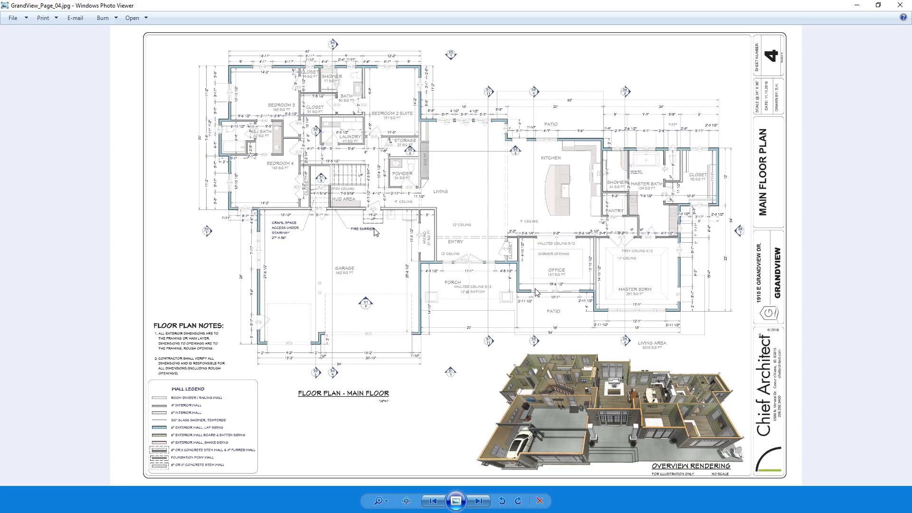
Switch to Windows Photo Viewer and examine the opening dimensions and door and window labels around the bedrooms and baths on GrandView_Page_04.jpg.
scroll(247, 44, up, 3)
scroll(247, 44, down, 1)
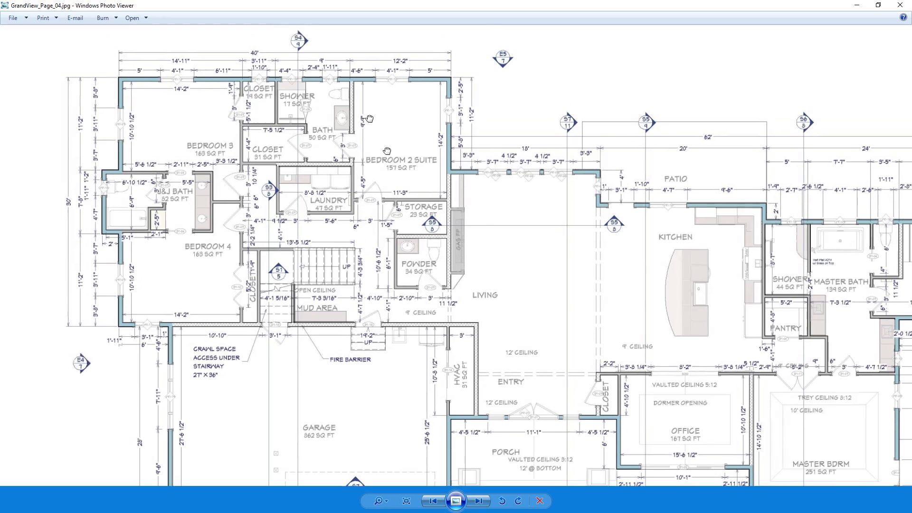
scroll(231, 135, up, 3)
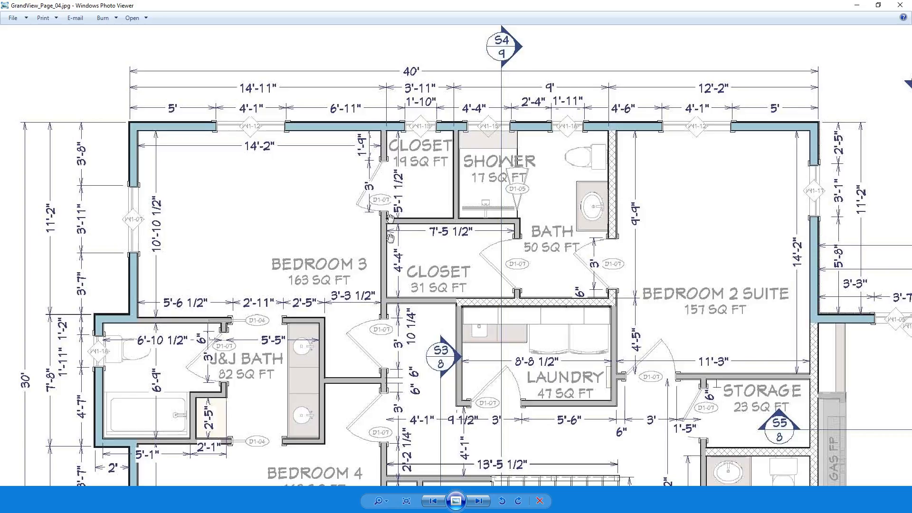
drag(409, 397, 408, 309)
scroll(403, 245, up, 3)
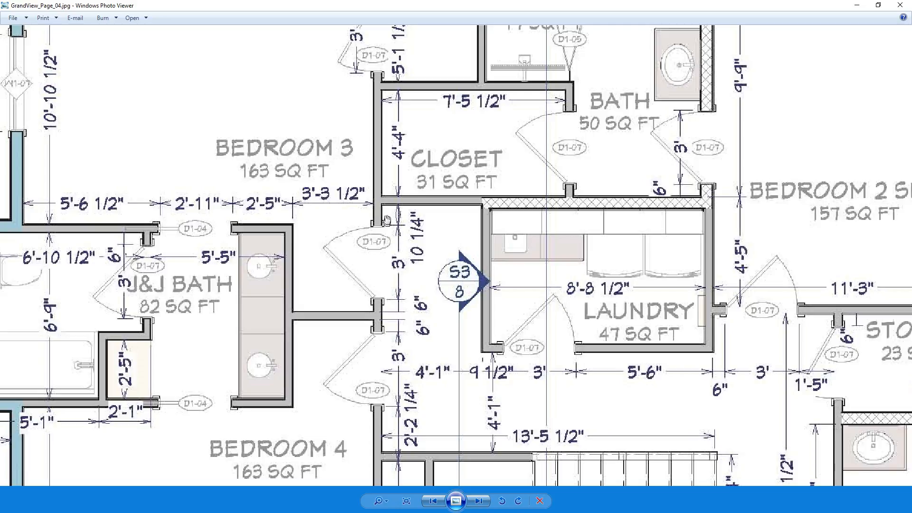
scroll(387, 217, down, 1)
scroll(387, 214, down, 3)
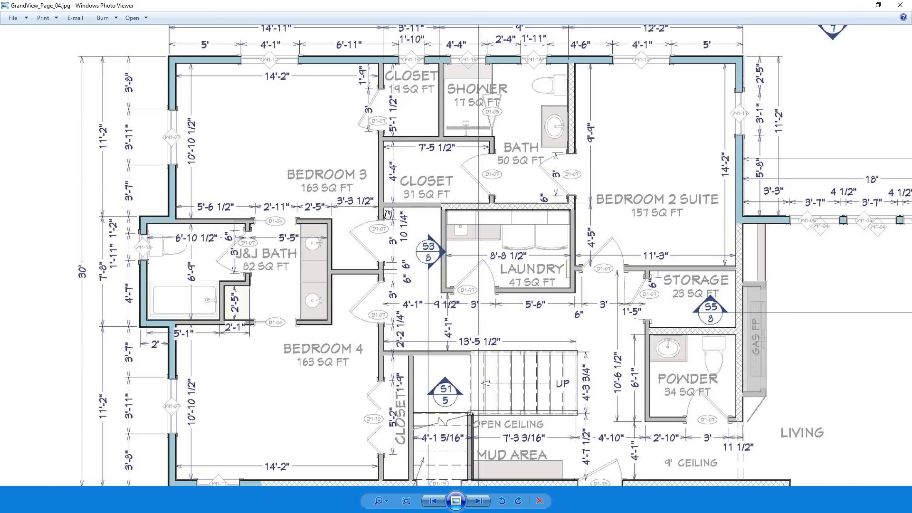
scroll(388, 216, down, 1)
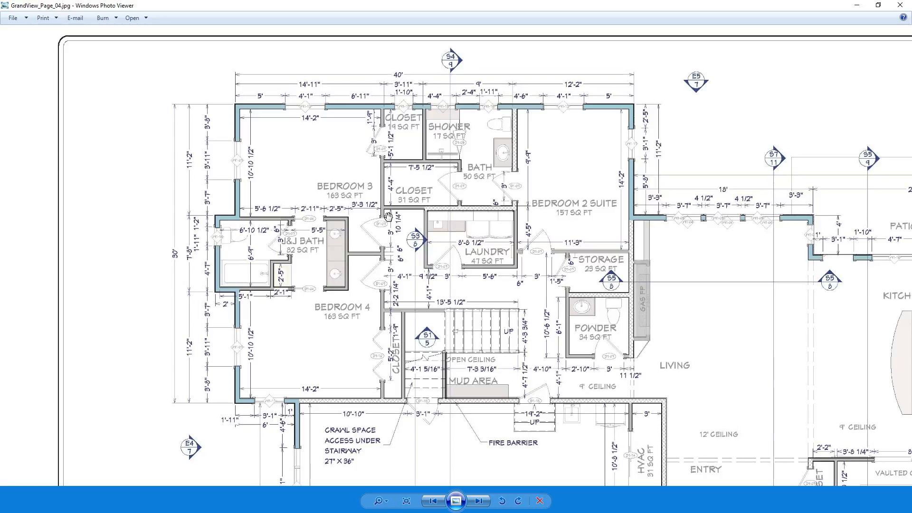
scroll(388, 217, down, 2)
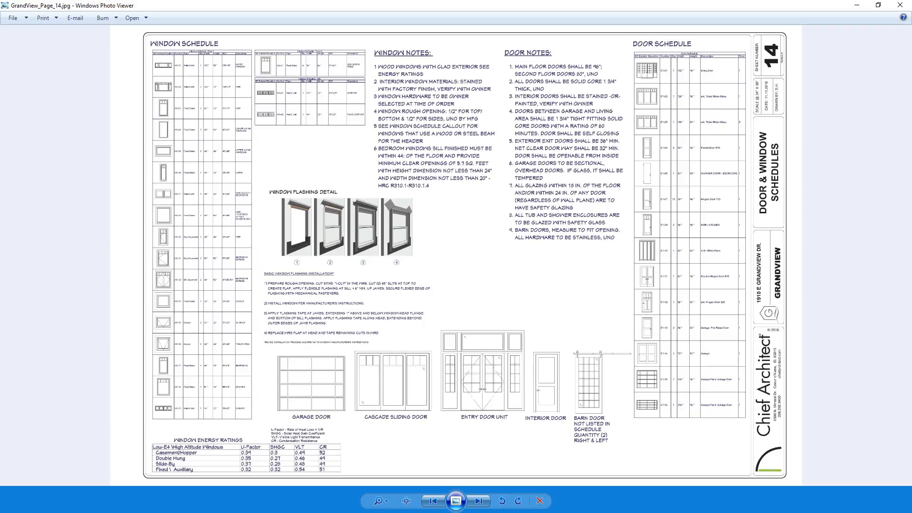
Switch back to Chief Architect and create a new CAD detail named "Schedule Doors".
key(alt+Tab)
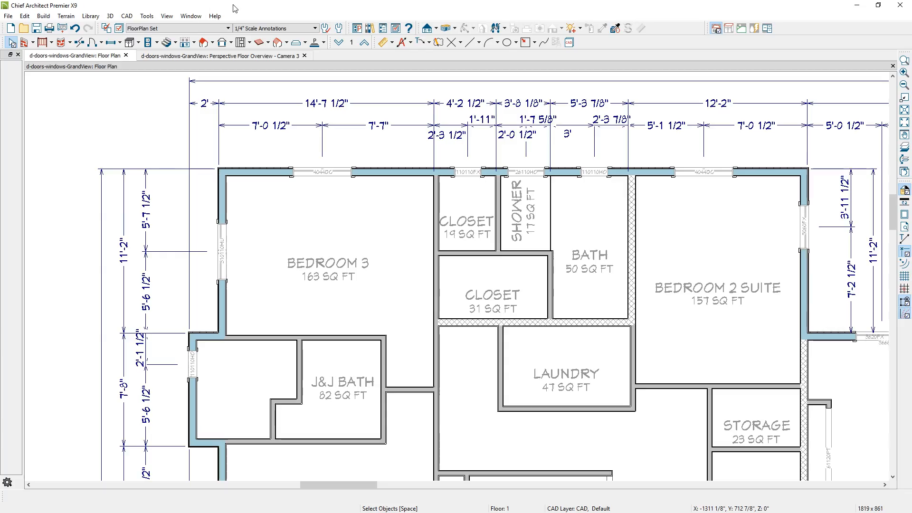
click(126, 15)
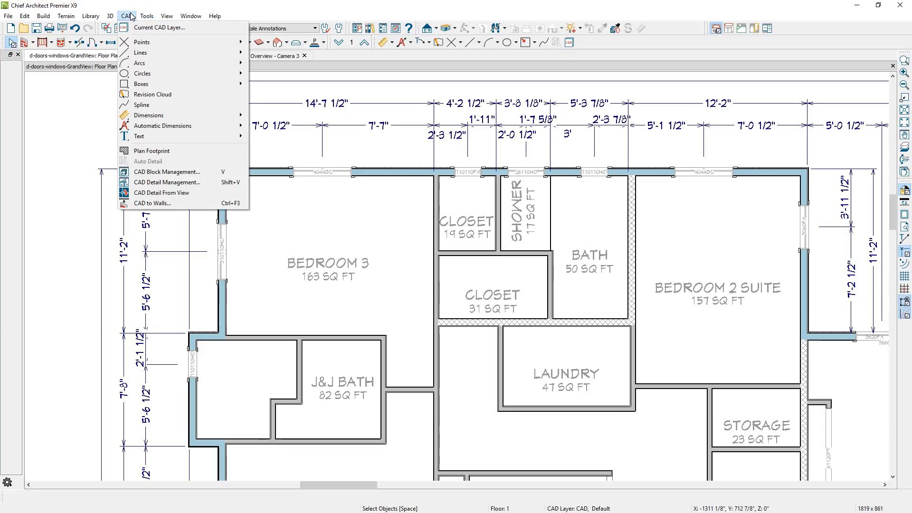
click(157, 182)
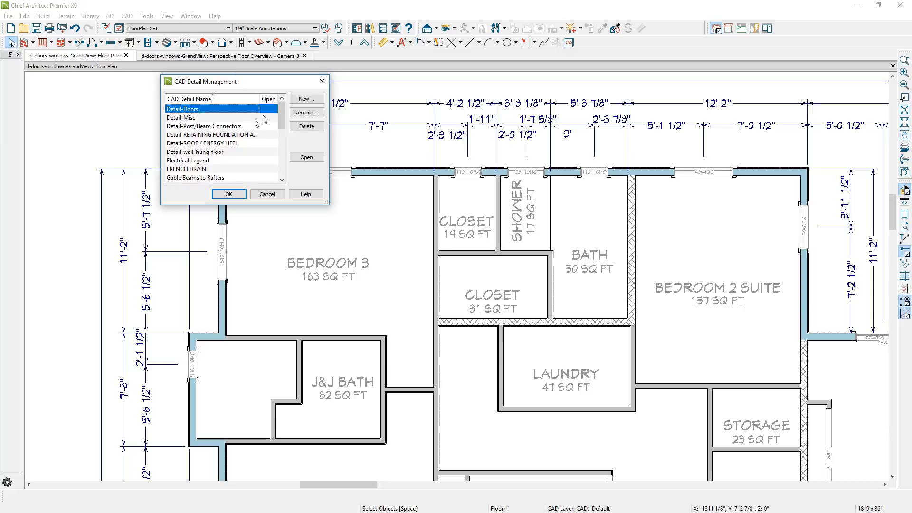
click(305, 100)
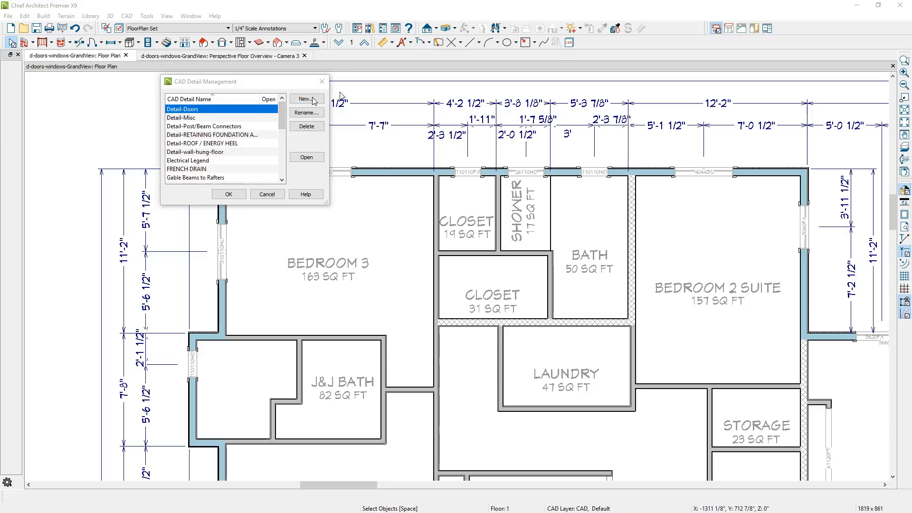
text(Schedule Doors)
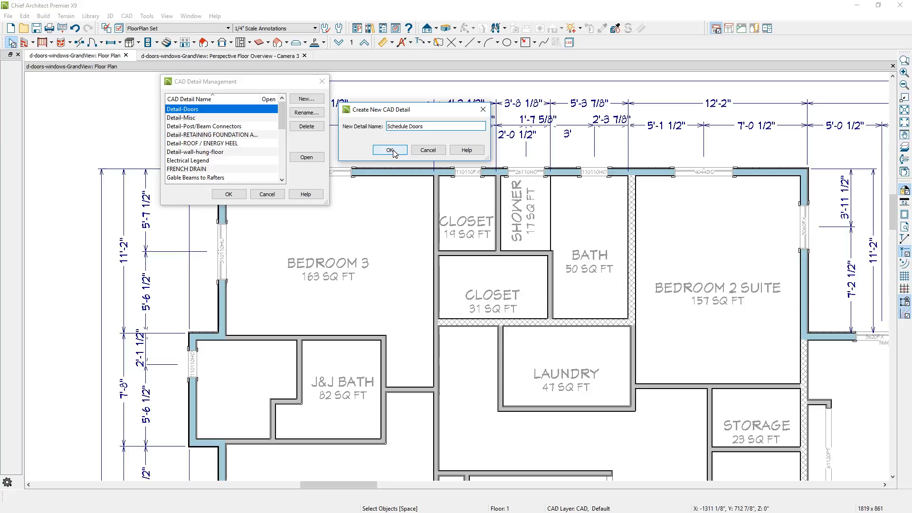
click(390, 151)
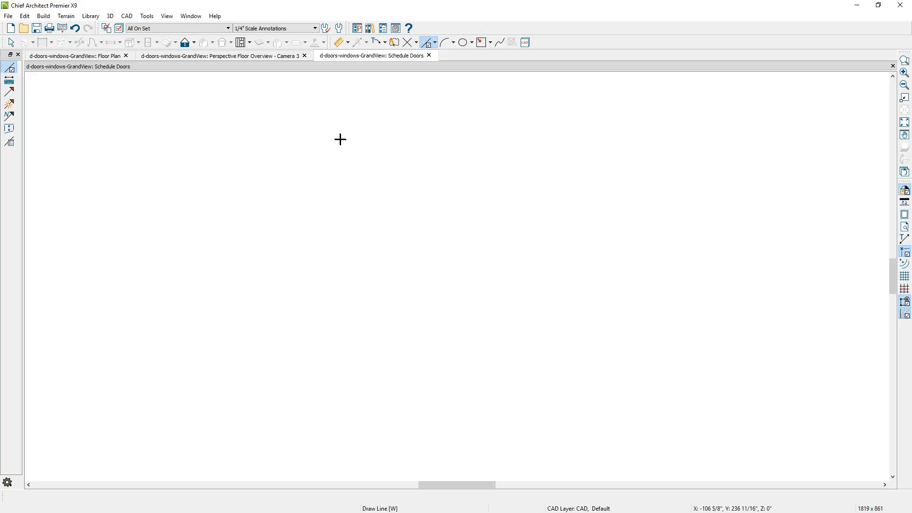
Place a door schedule in the Schedule Doors CAD detail.
click(145, 16)
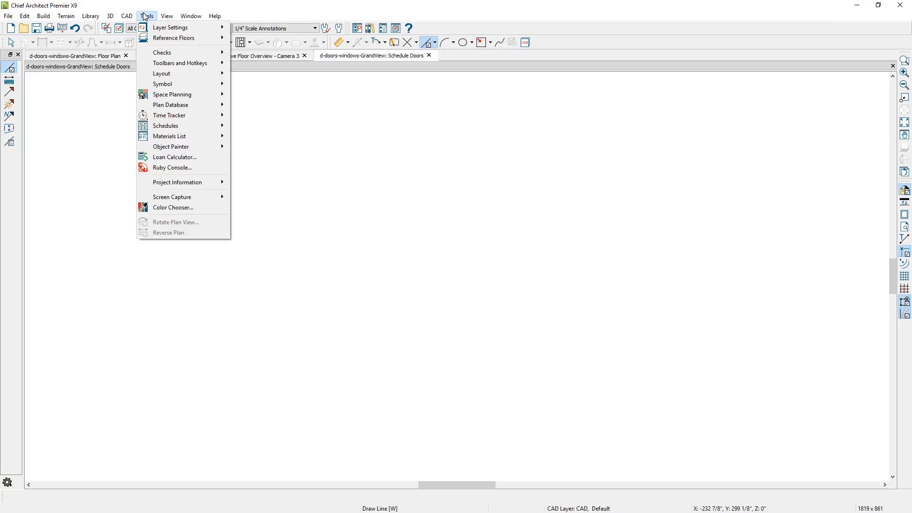
mouse_move(168, 126)
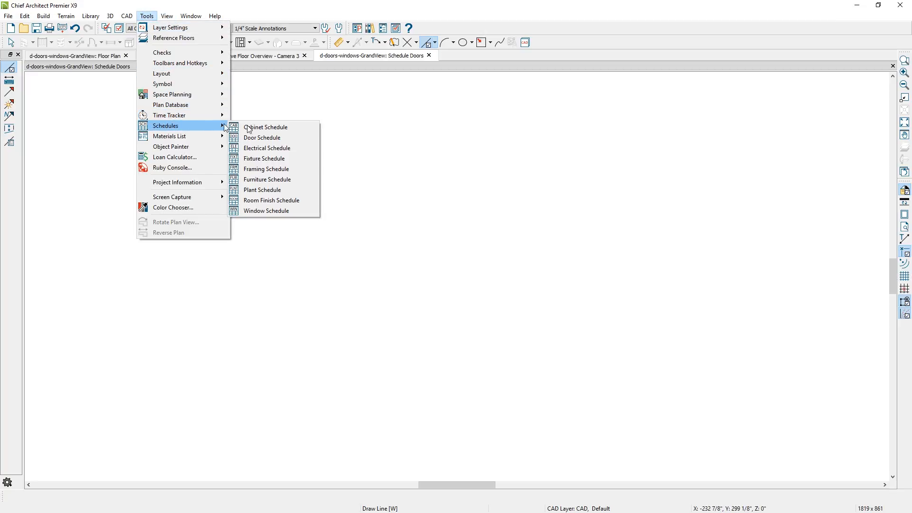
click(280, 134)
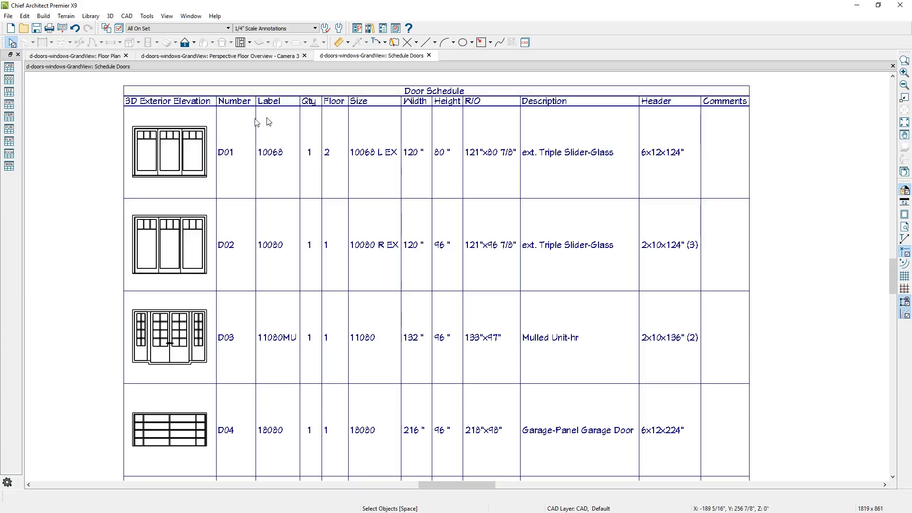
Try limiting the door schedule to objects from floor 2 instead of all floors, and undo that restriction.
click(441, 119)
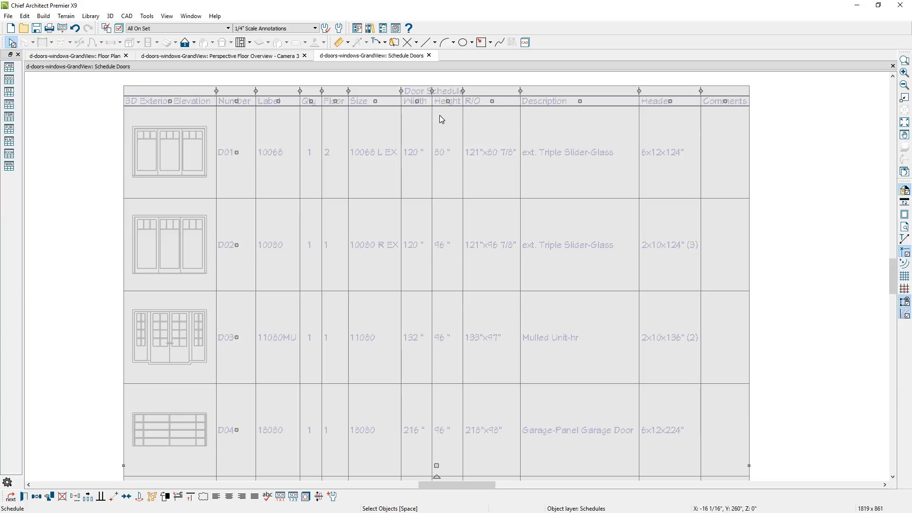
double_click(440, 119)
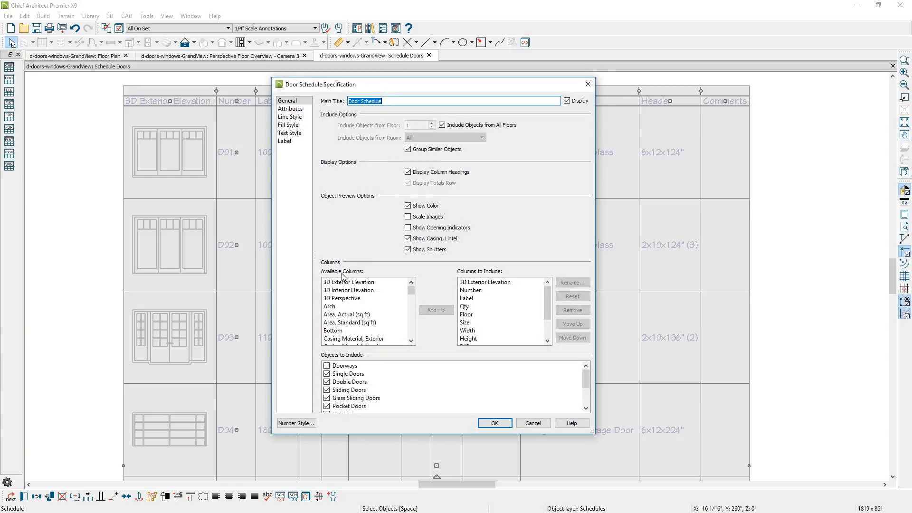
click(479, 319)
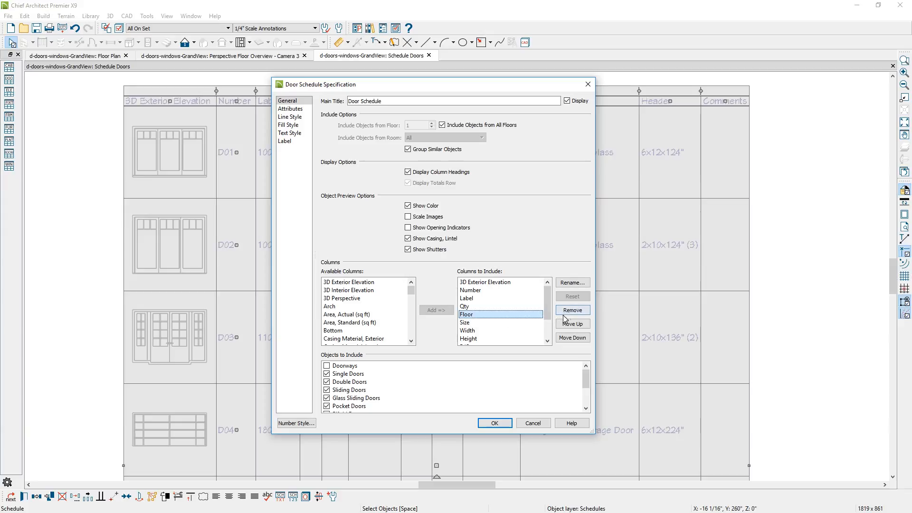
click(380, 307)
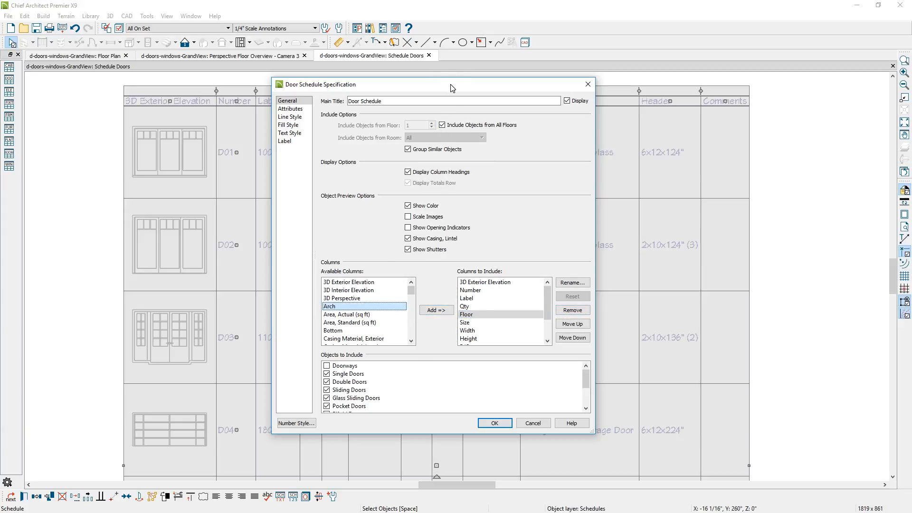
click(442, 125)
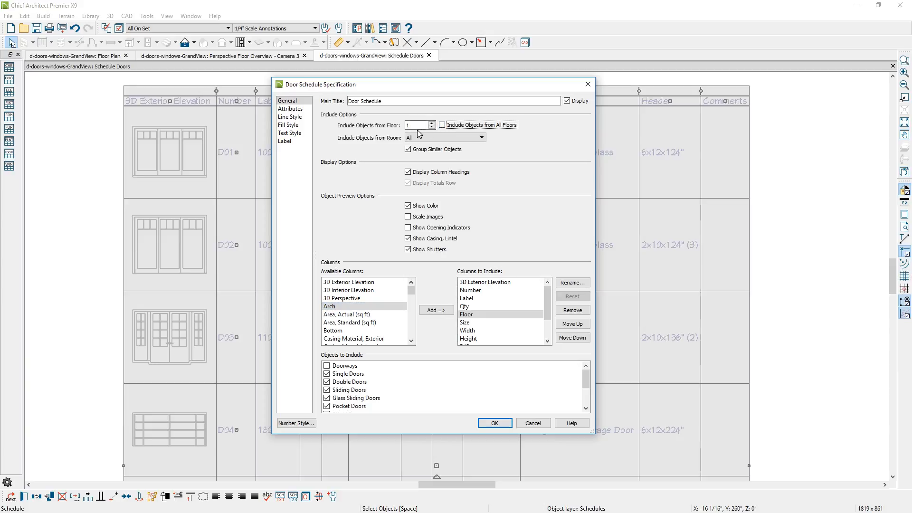
click(431, 124)
click(443, 139)
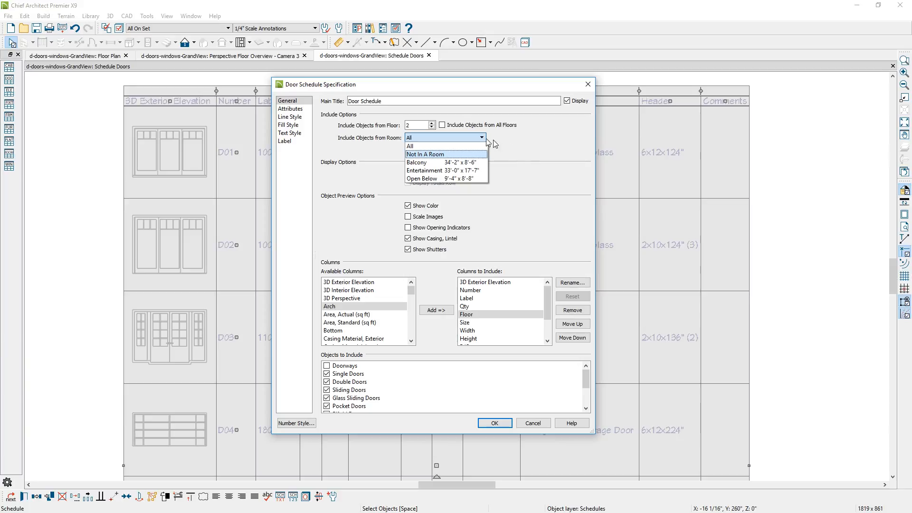
click(494, 423)
click(494, 423)
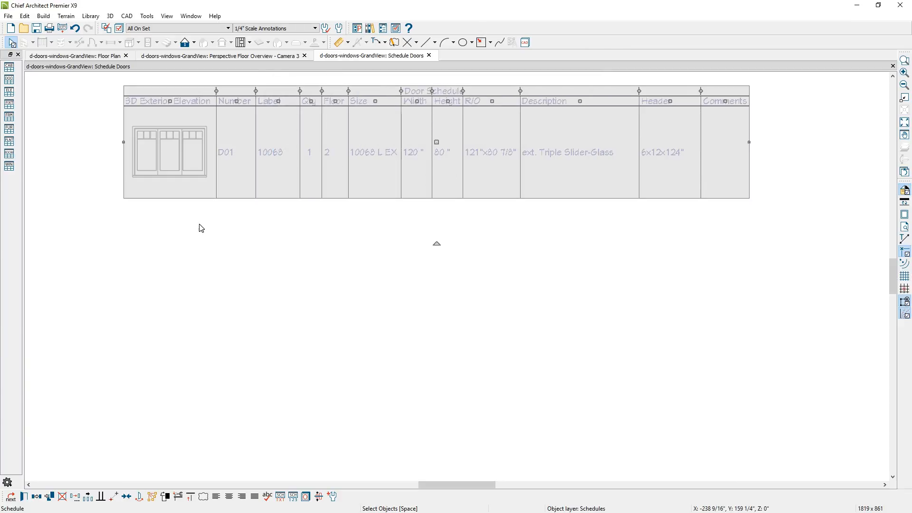
key(Escape)
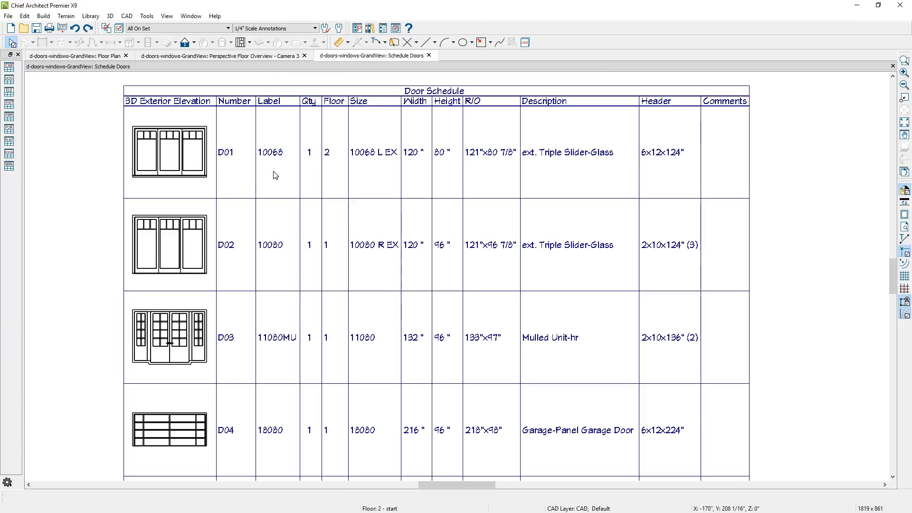
Reorder the door schedule so the 11080MU mulled unit is first and the 10068 triple slider is third, and return to the floor plan.
click(195, 171)
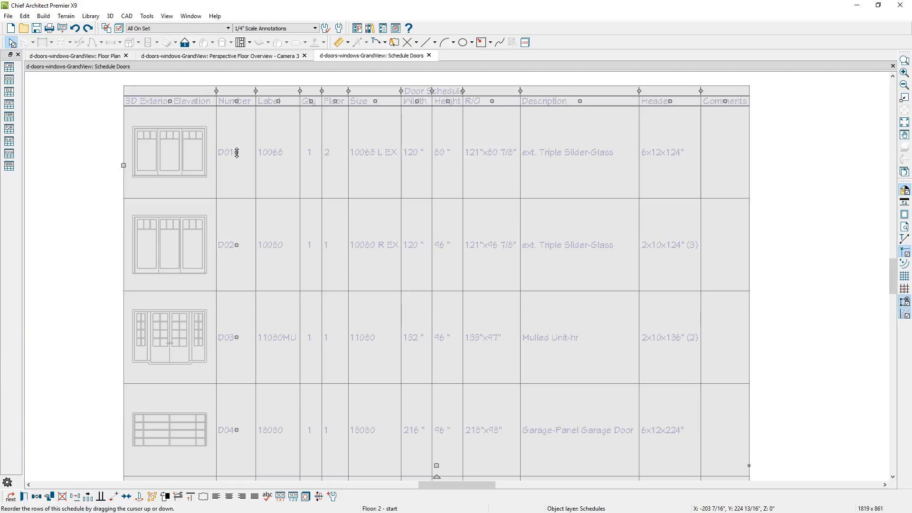
drag(237, 152, 232, 313)
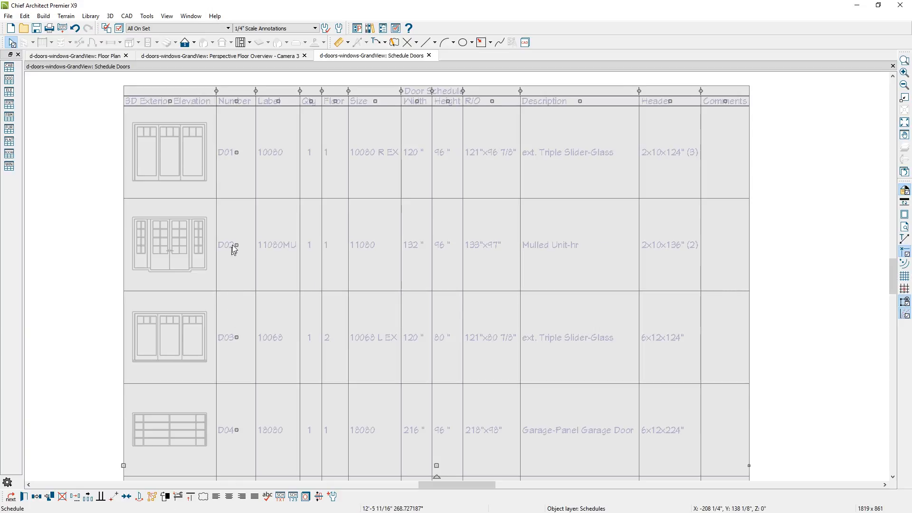
drag(236, 244, 260, 184)
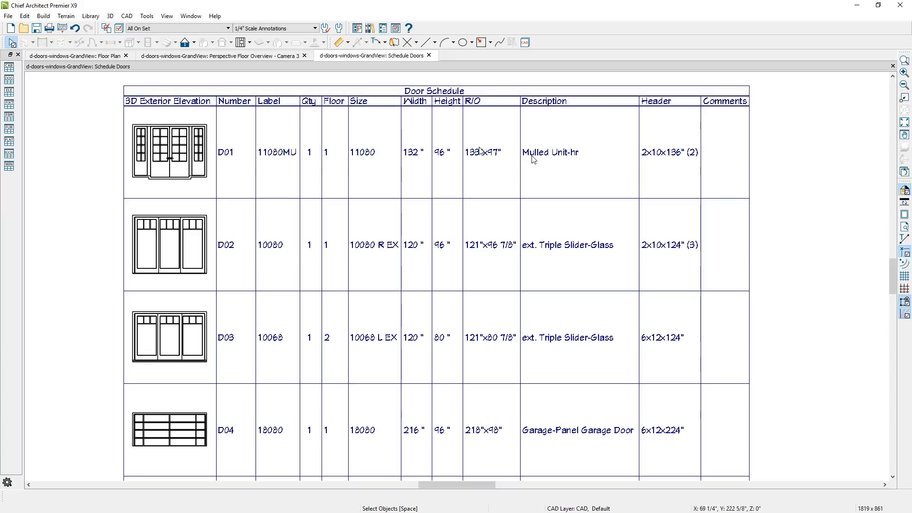
click(104, 57)
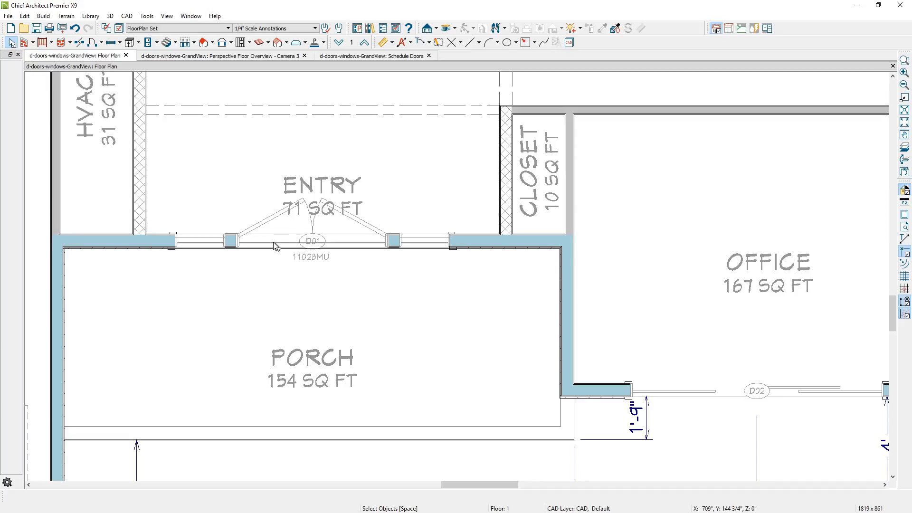
Replace the automatic description of the entry's mulled door unit with ENTRY DOOR and return to the Schedule Doors detail.
scroll(274, 243, up, 1)
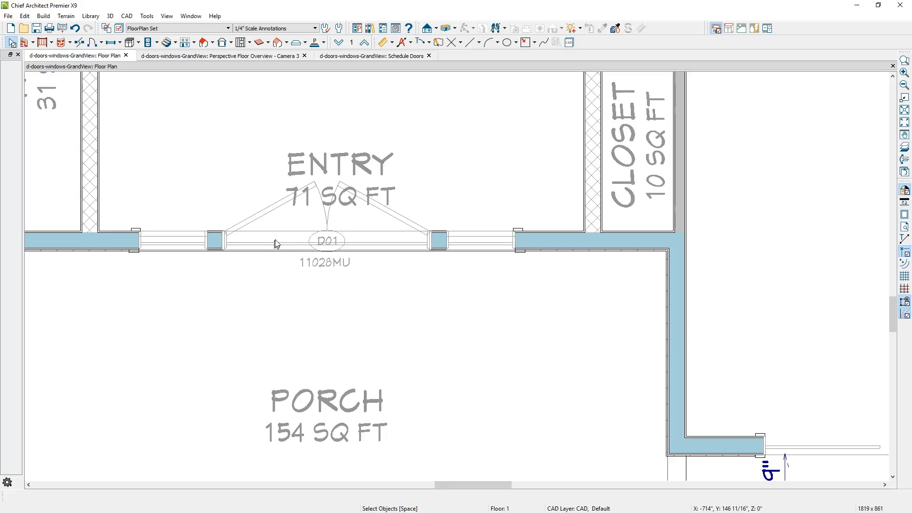
double_click(283, 237)
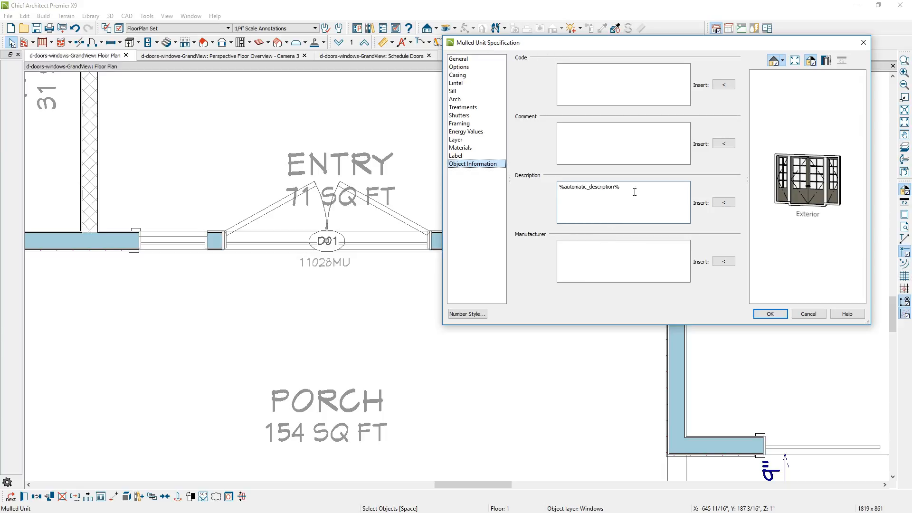
drag(635, 192, 513, 186)
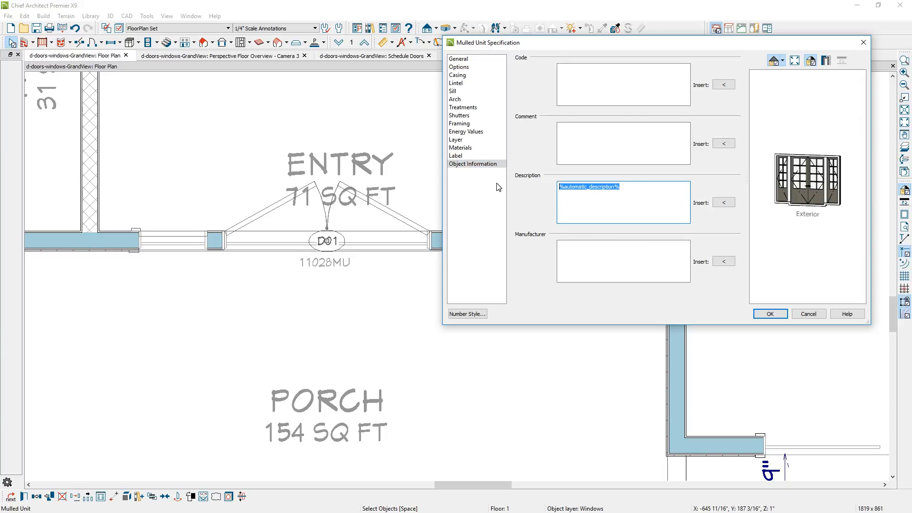
click(766, 312)
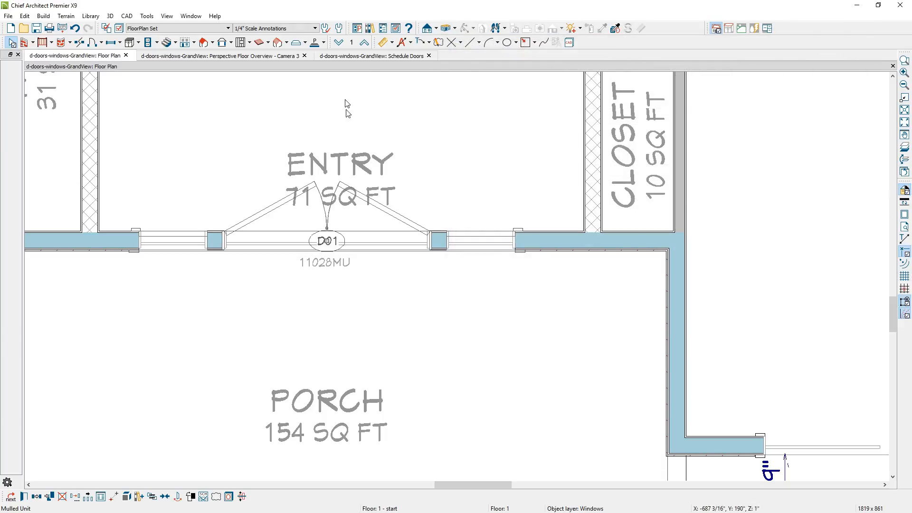
click(361, 55)
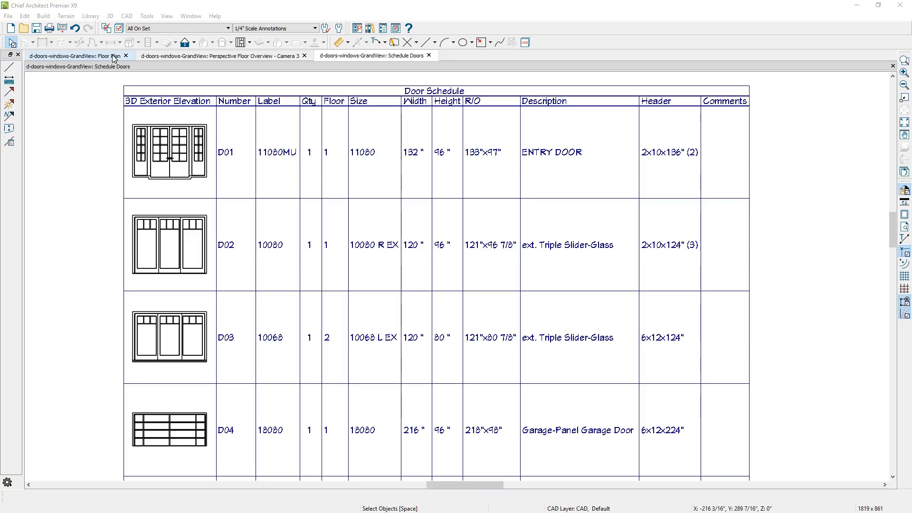
Create a new CAD detail named "Schedule, Windows".
click(127, 17)
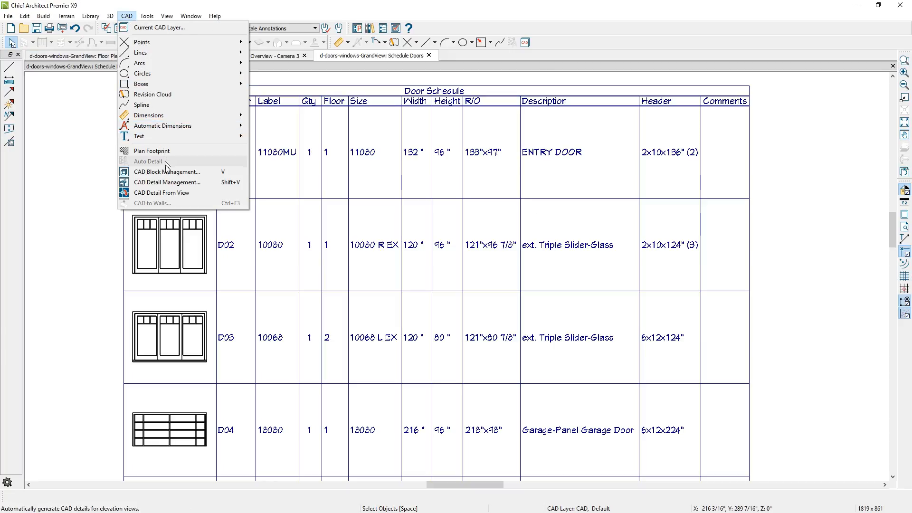
click(164, 183)
click(307, 99)
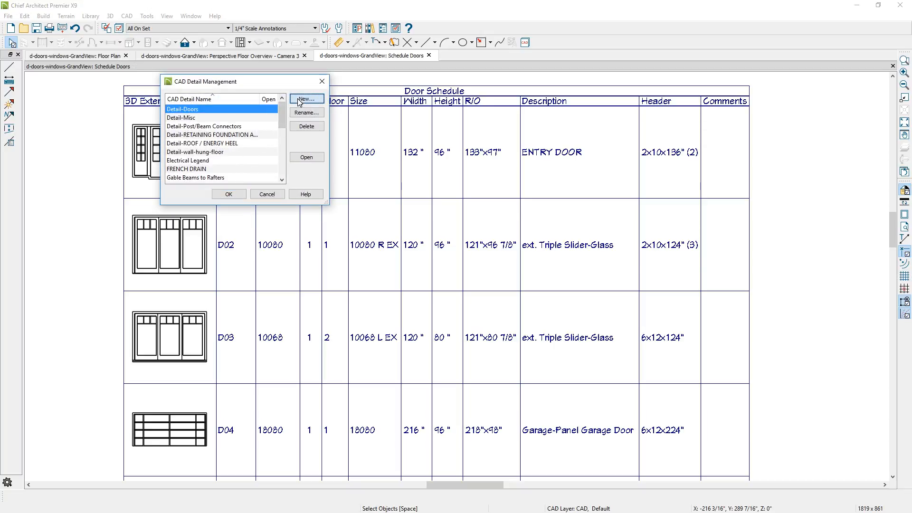
text(Schedule, Windows)
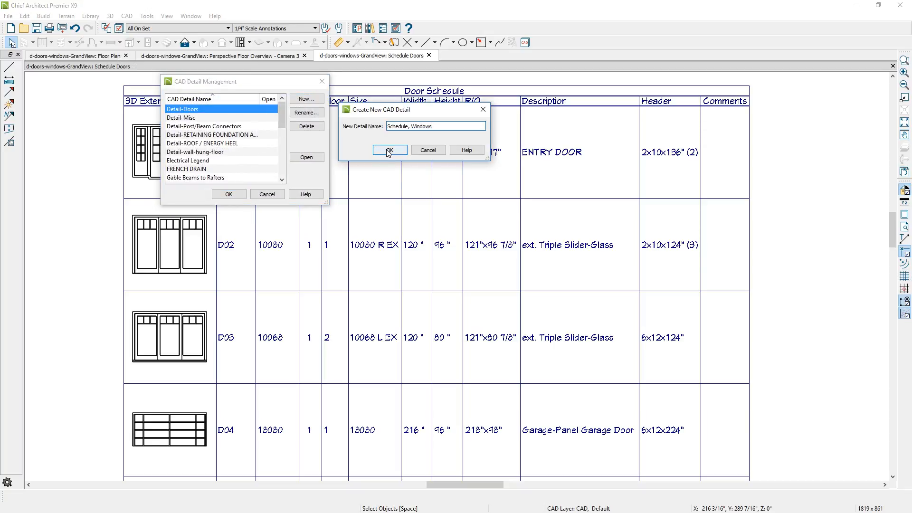
click(389, 150)
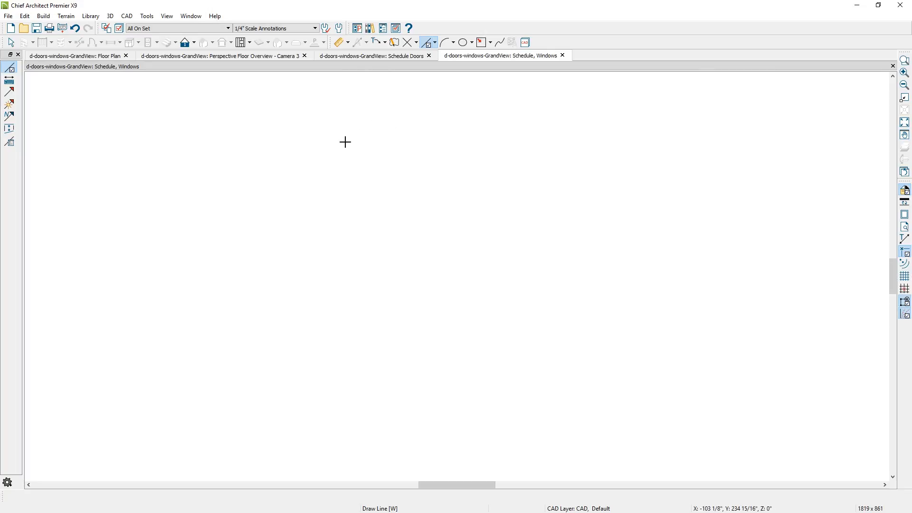
Place a window schedule in the Schedule, Windows CAD detail.
click(143, 16)
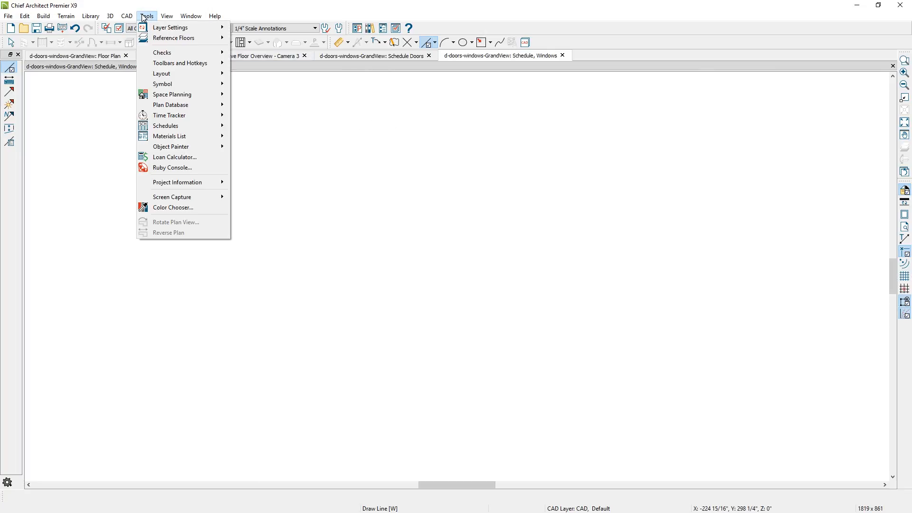
mouse_move(172, 128)
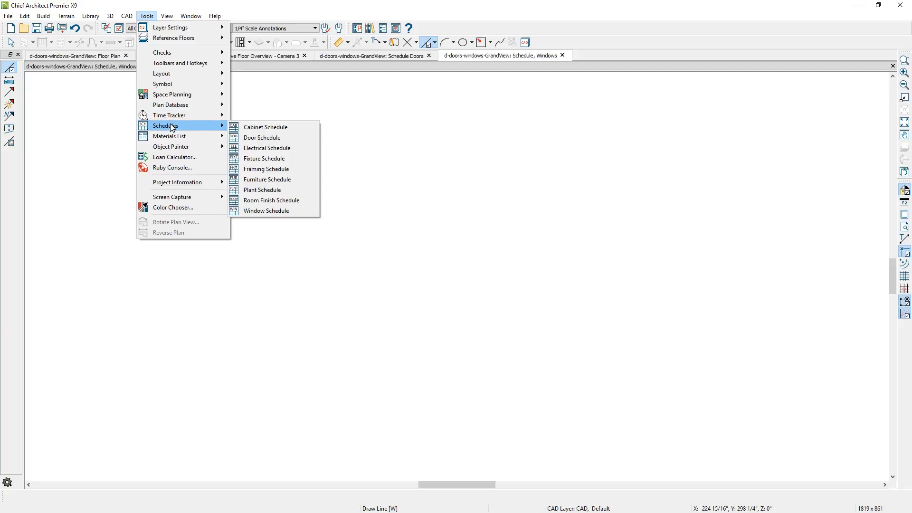
click(265, 211)
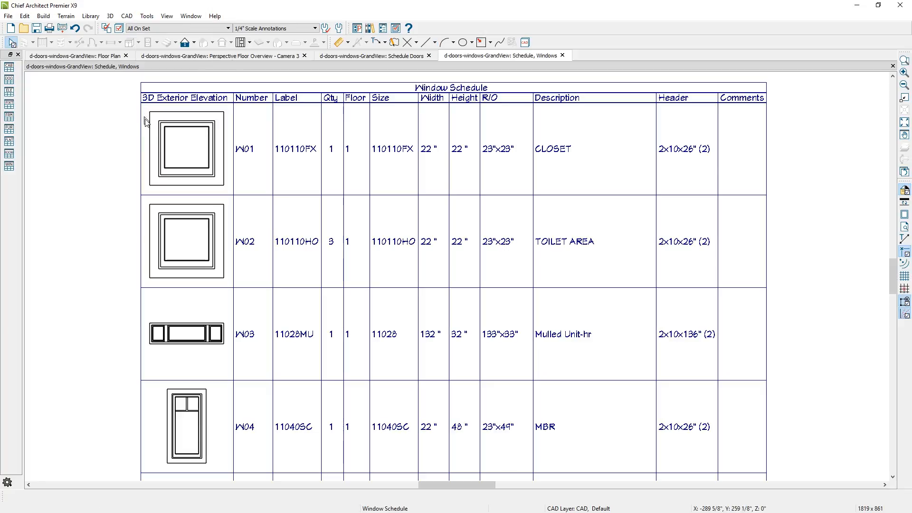
Try limiting the window schedule to floor 0, restore all floors, review the included object types, and discard the edits.
click(158, 150)
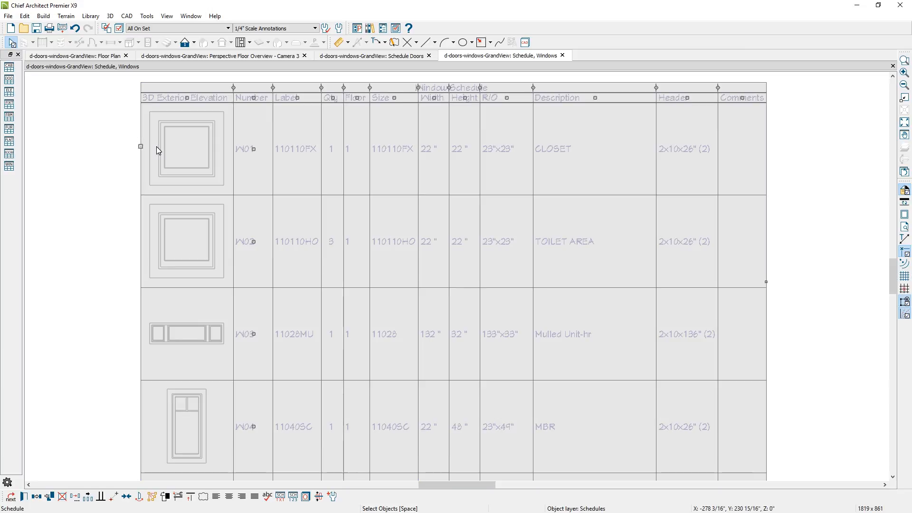
double_click(157, 147)
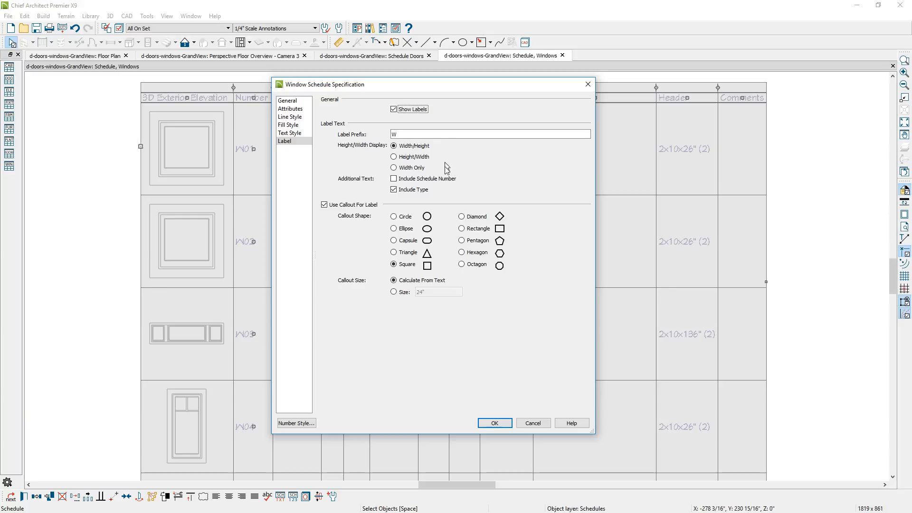
click(288, 101)
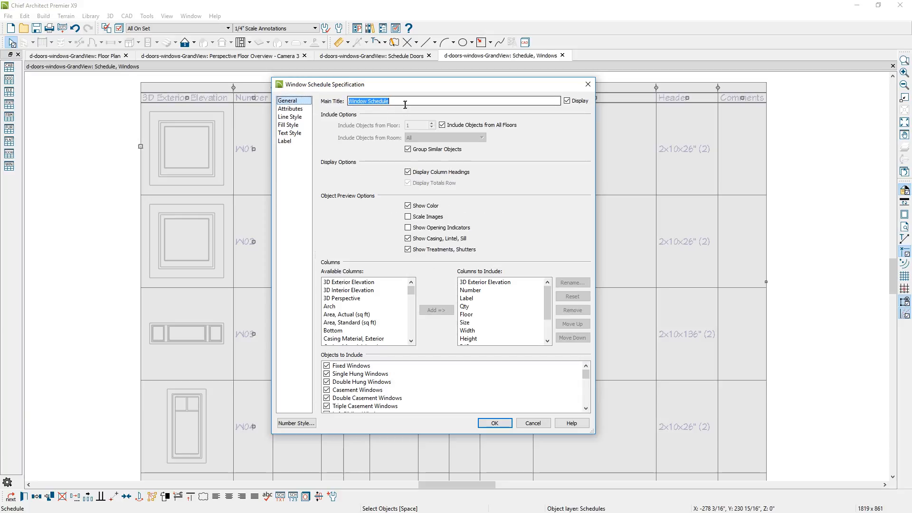
click(443, 126)
click(432, 125)
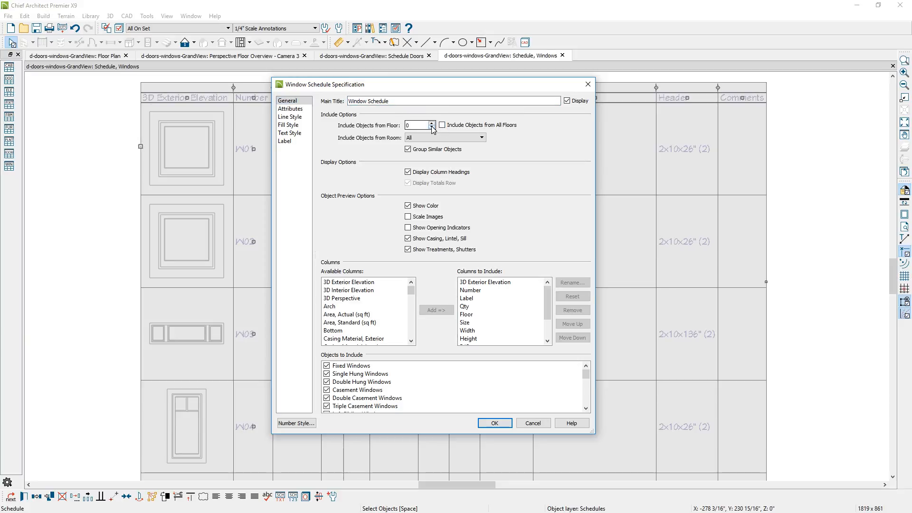
click(442, 125)
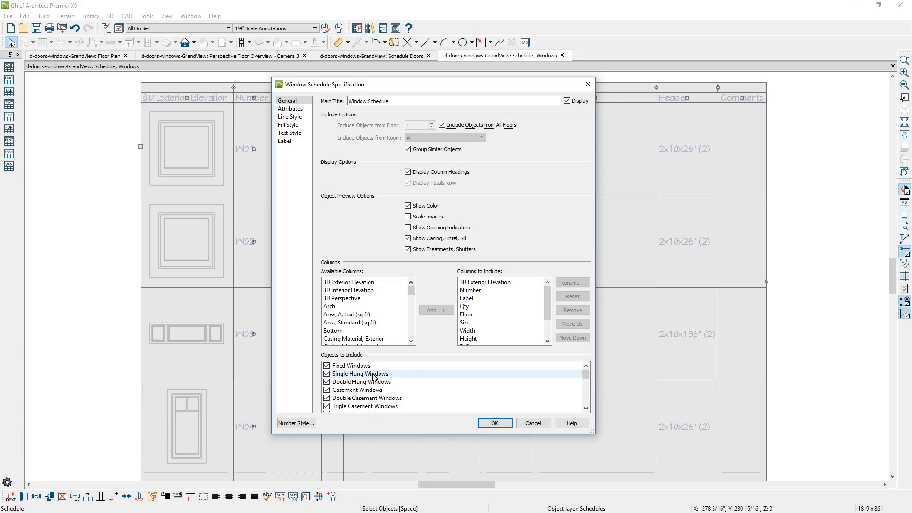
scroll(375, 377, down, 5)
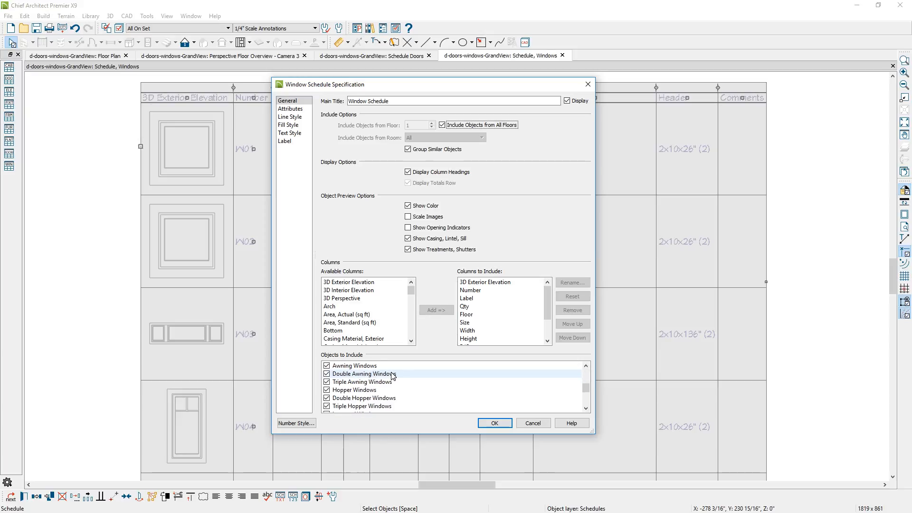
scroll(393, 377, down, 2)
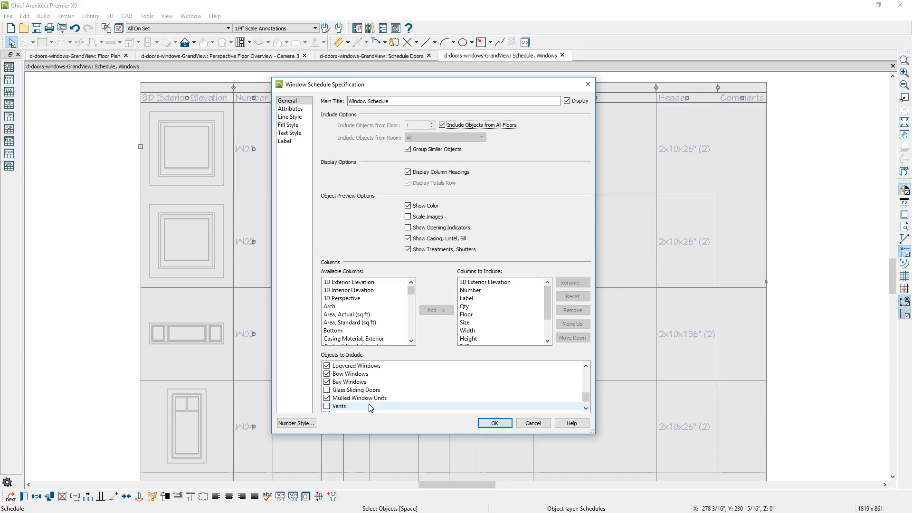
click(532, 423)
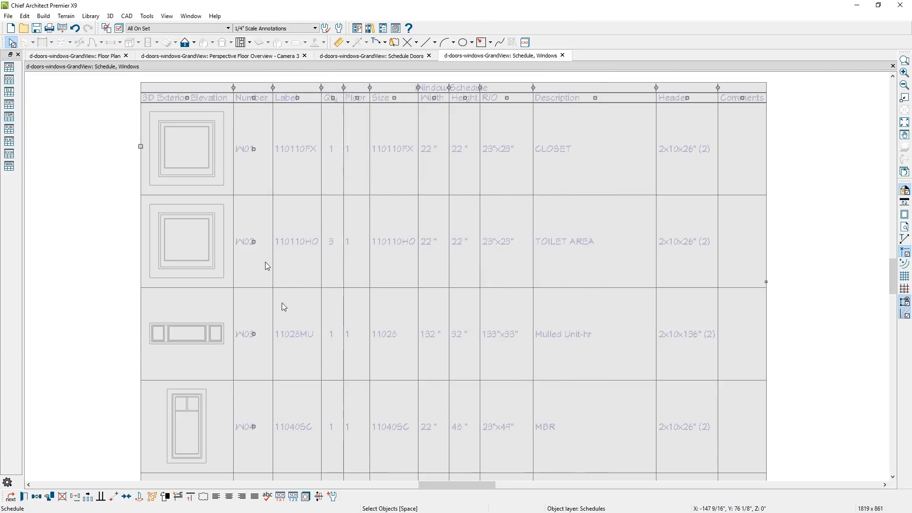
Reorder the window schedule so the TOILET AREA window is first and a 2060SC casement follows the 11028MU unit, and return to the floor plan.
drag(253, 242, 255, 193)
scroll(266, 301, down, 5)
middle_drag(290, 321, 318, 176)
drag(287, 350, 298, 241)
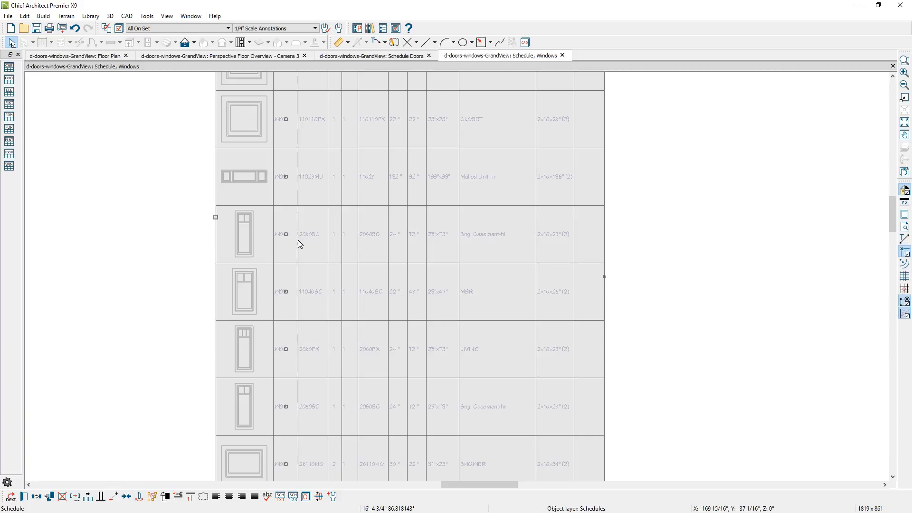
click(115, 57)
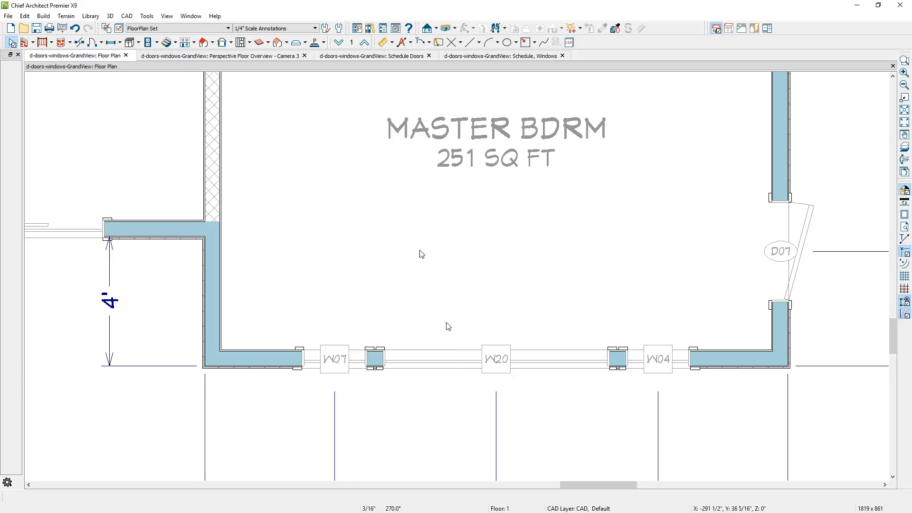
Turn off the label callouts in the door and window schedules and return to the floor plan.
click(360, 56)
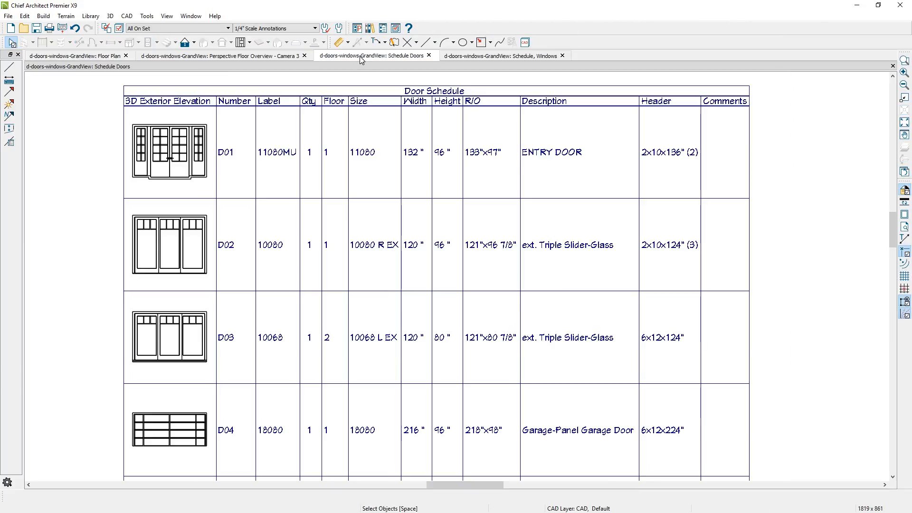
click(359, 141)
double_click(359, 138)
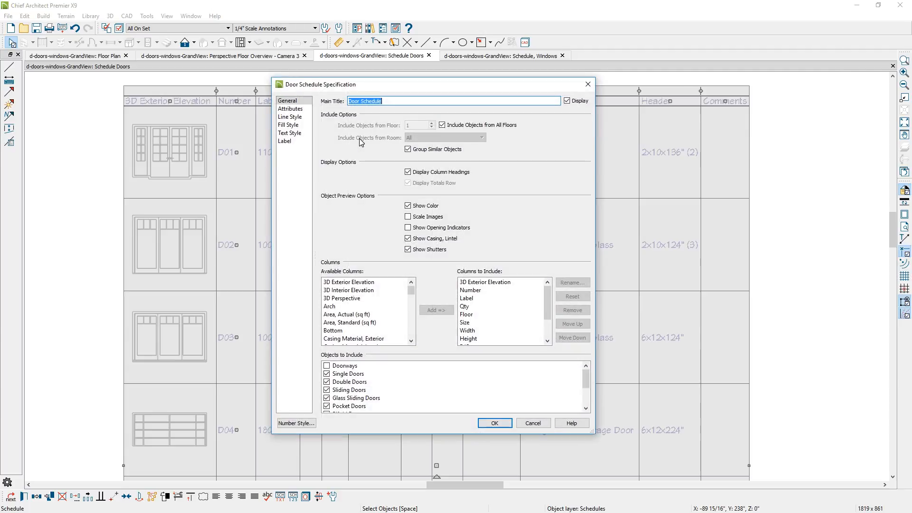
click(287, 142)
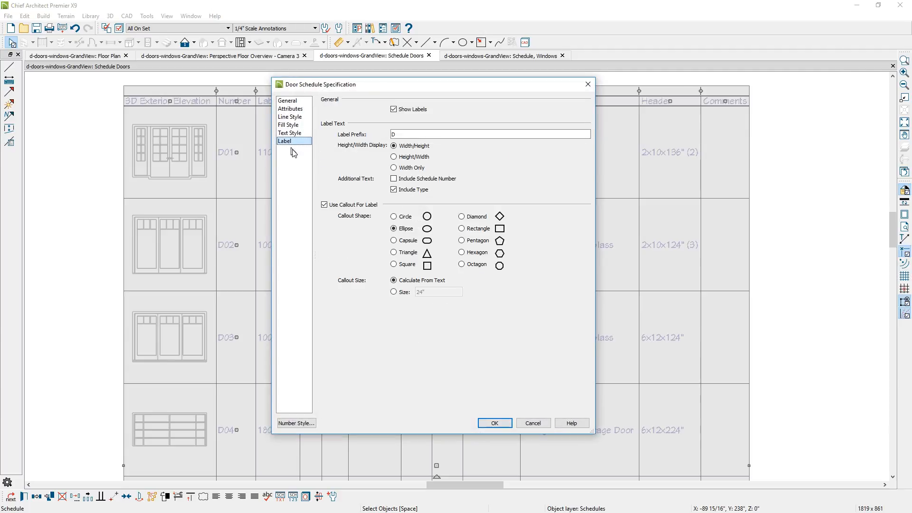
click(324, 205)
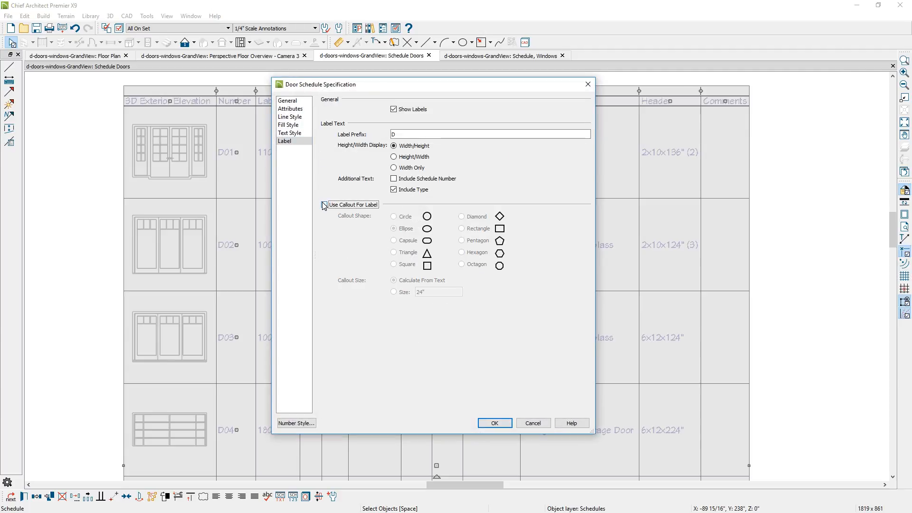
click(494, 424)
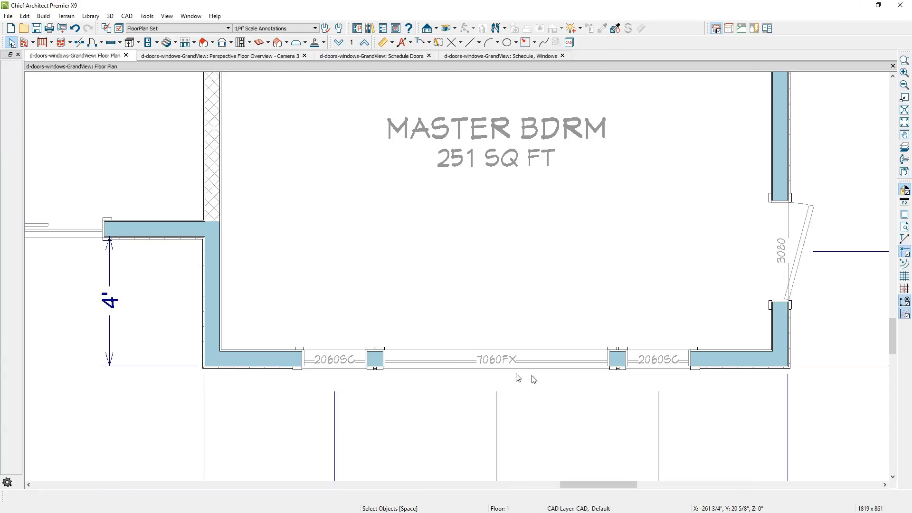
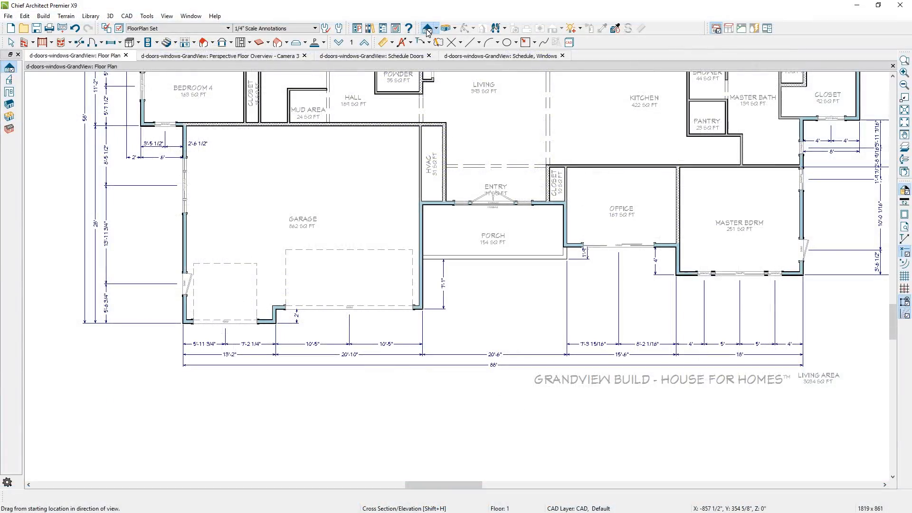
Create a cross section/elevation view of the house's front from outside the garage and porch, and generate a CAD detail from that view.
click(428, 29)
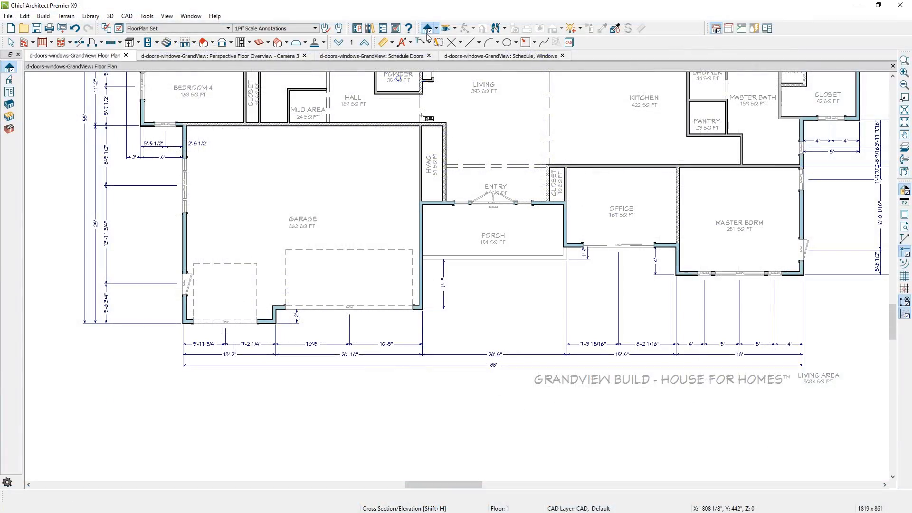
drag(412, 399, 420, 284)
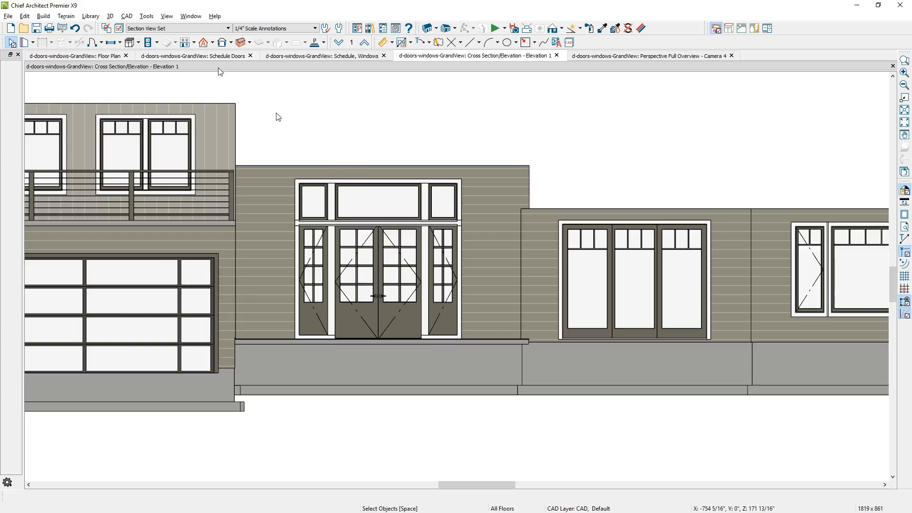
click(126, 16)
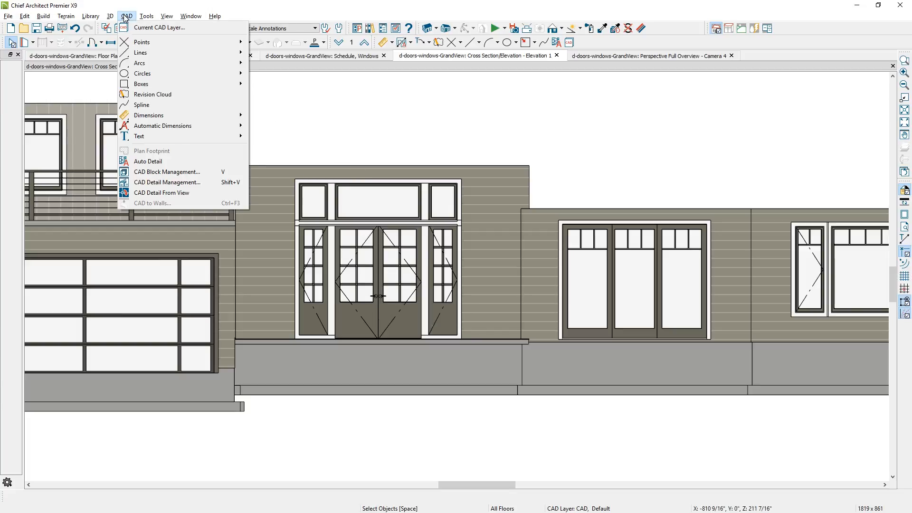
click(138, 195)
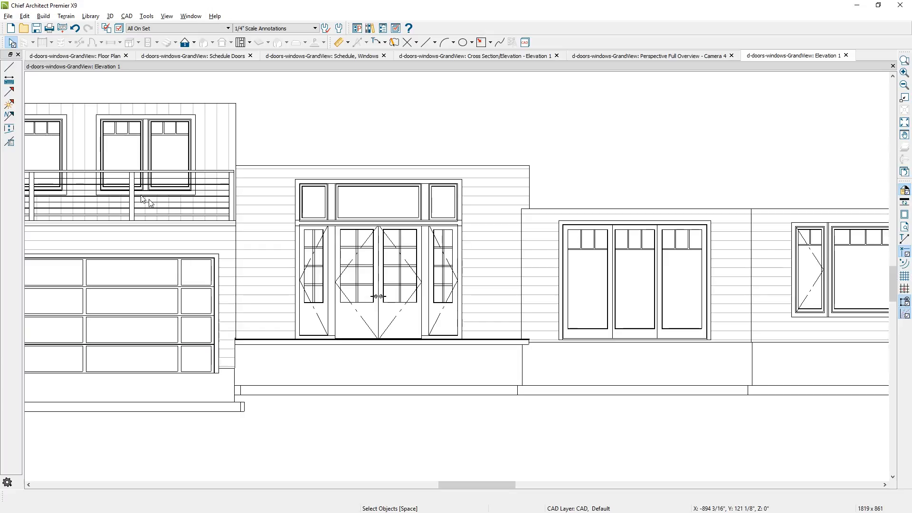
scroll(214, 223, down, 1)
scroll(213, 224, down, 1)
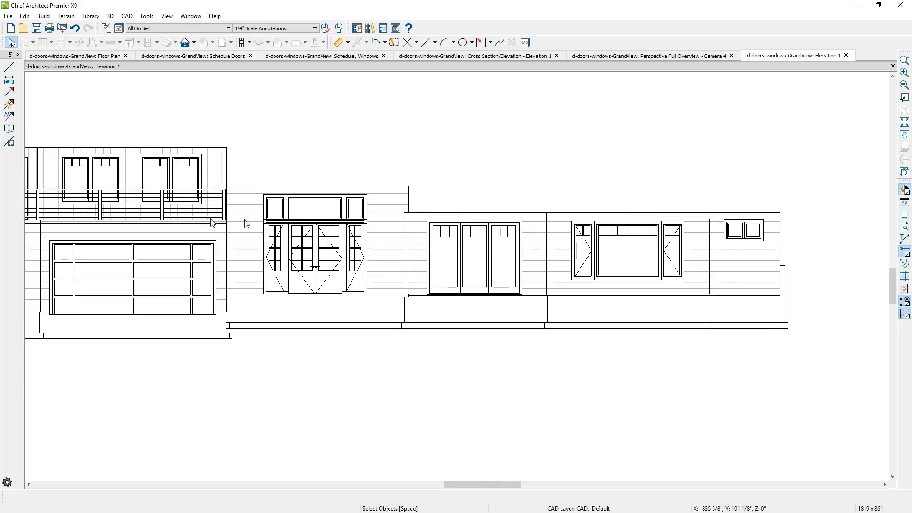
middle_drag(244, 220, 456, 235)
scroll(455, 235, down, 1)
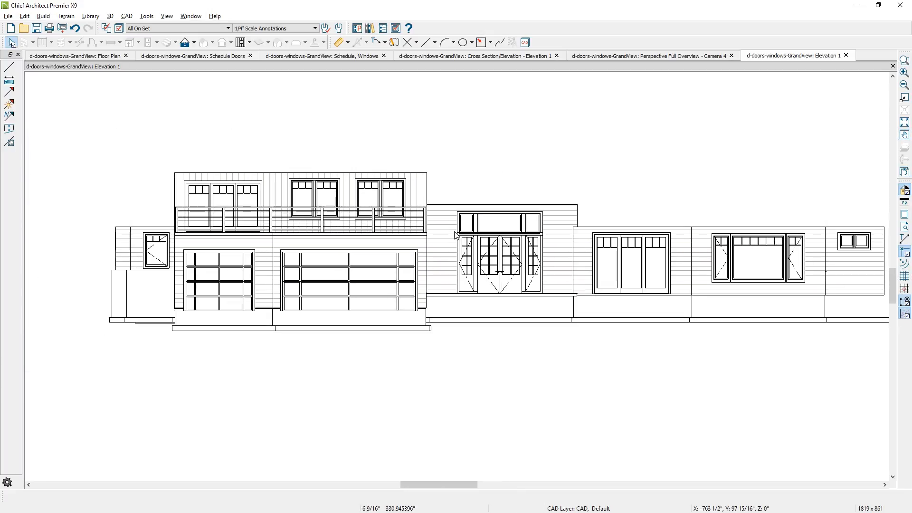
click(359, 28)
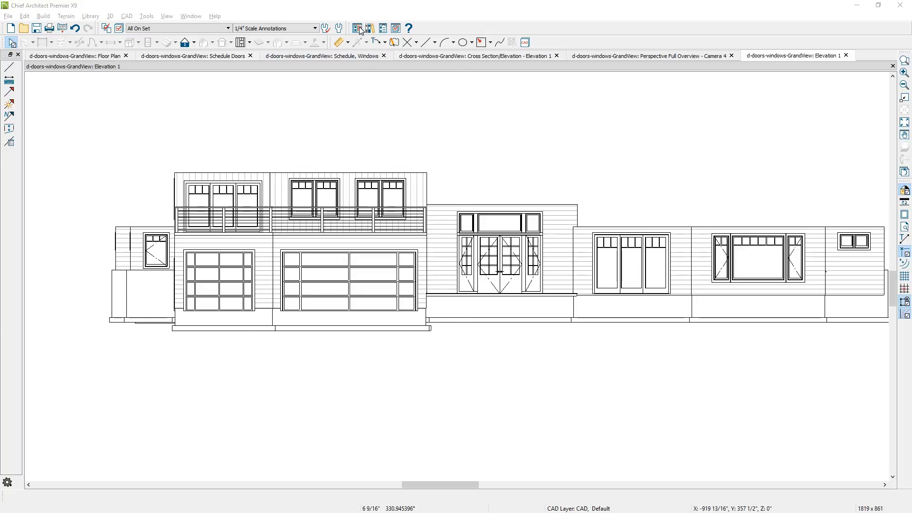
Change the marquee selection behavior in the edit preferences to Select Intersected Objects.
click(107, 169)
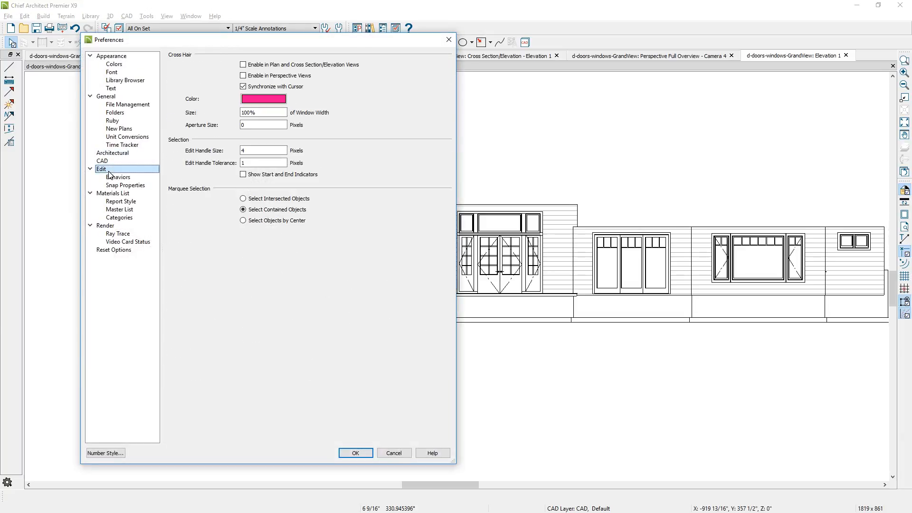
click(256, 199)
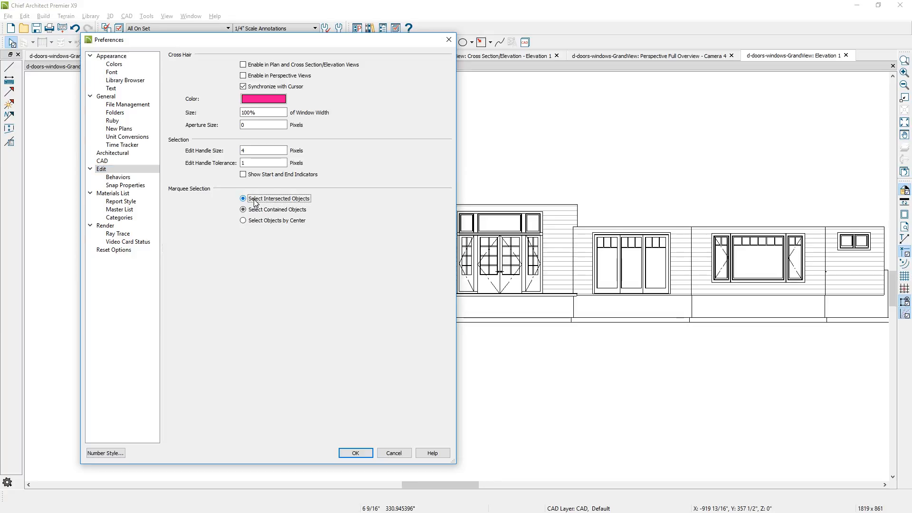
click(356, 453)
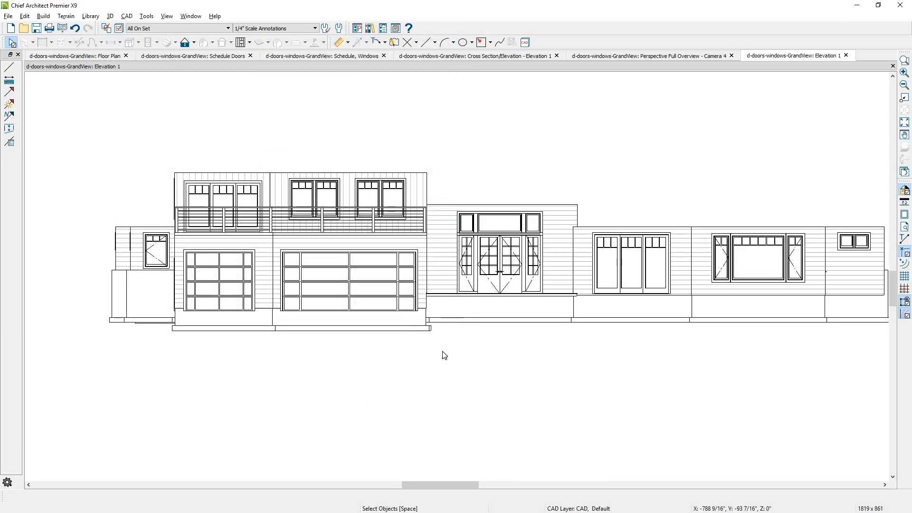
Delete the elevation linework on both sides of the front entry door unit, keeping only the doors, sidelights and transoms.
mouse_move(427, 172)
mouse_down()
mouse_move(175, 138)
mouse_move(95, 148)
mouse_up()
key(Delete)
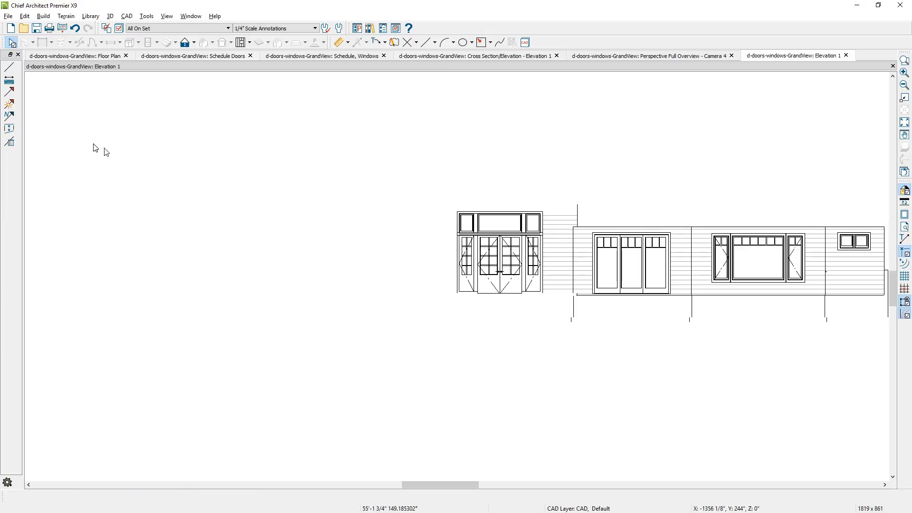
scroll(566, 192, down, 1)
drag(556, 188, 855, 337)
key(Delete)
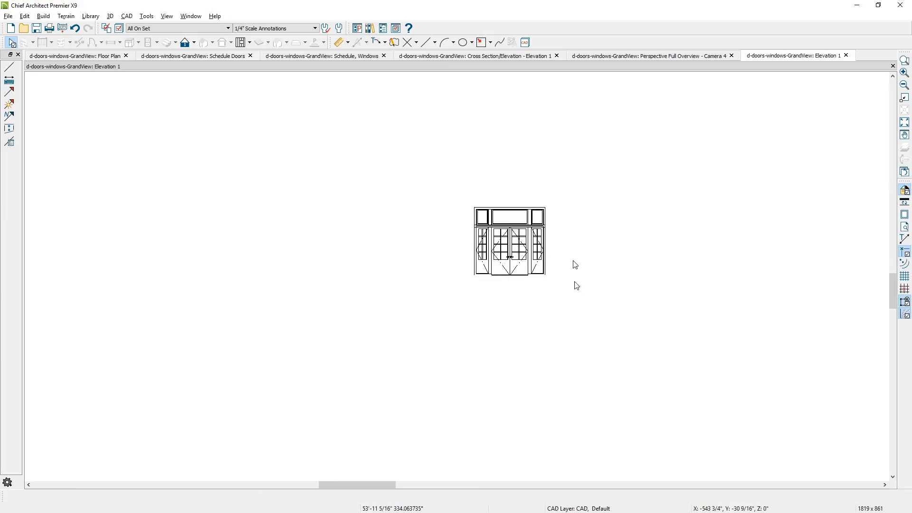
Delete the dashed opening indicator lines across the right sidelight of the entry door detail.
scroll(575, 259, up, 2)
scroll(531, 262, up, 4)
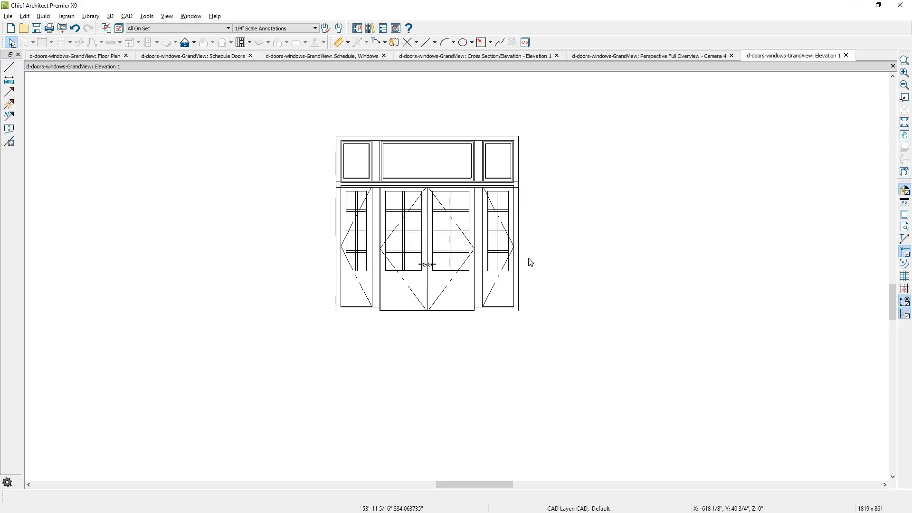
middle_drag(531, 267, 529, 271)
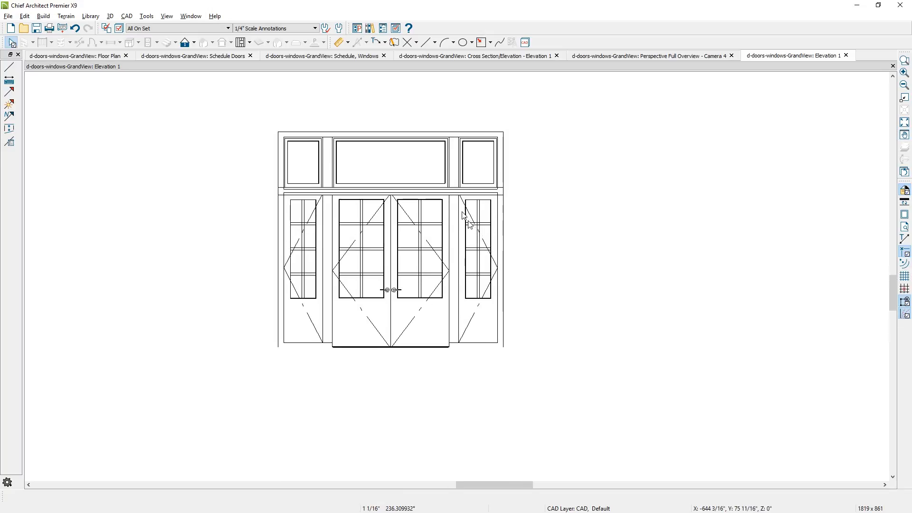
click(484, 244)
key(Delete)
click(472, 213)
key(Delete)
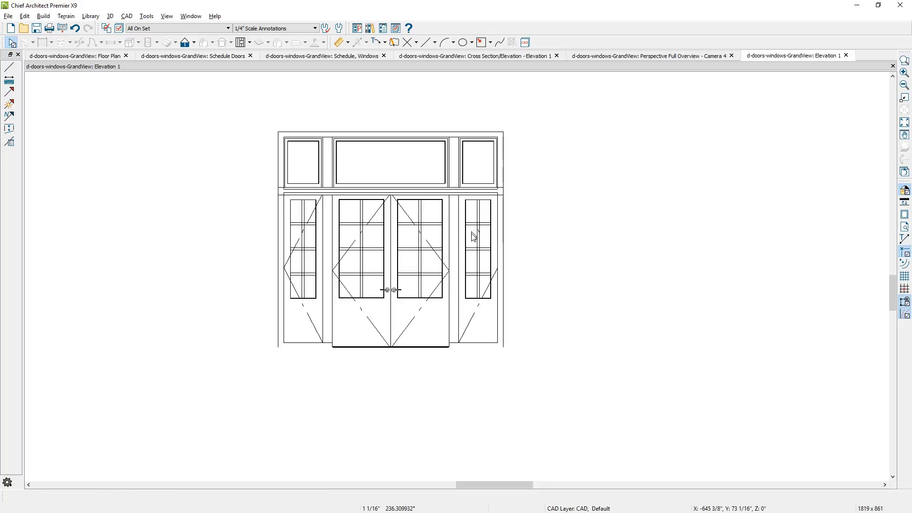
click(478, 306)
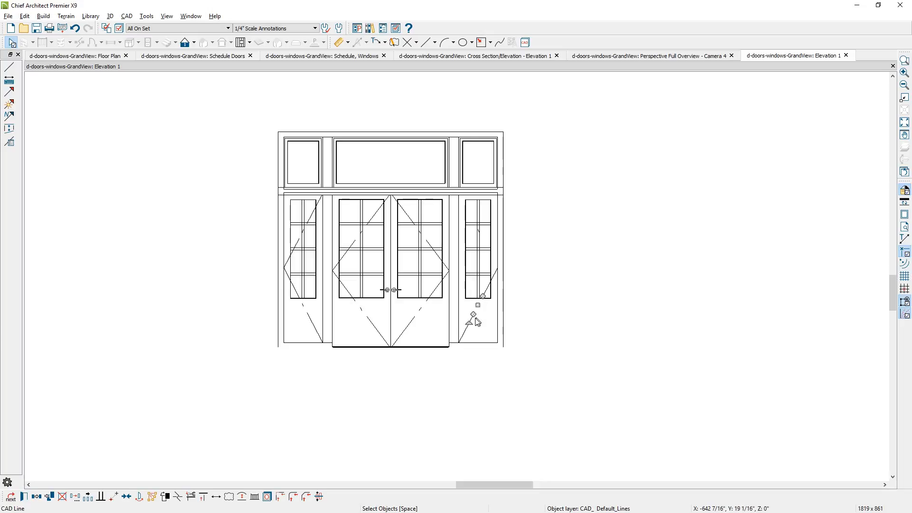
key(Delete)
click(473, 324)
key(Delete)
click(491, 282)
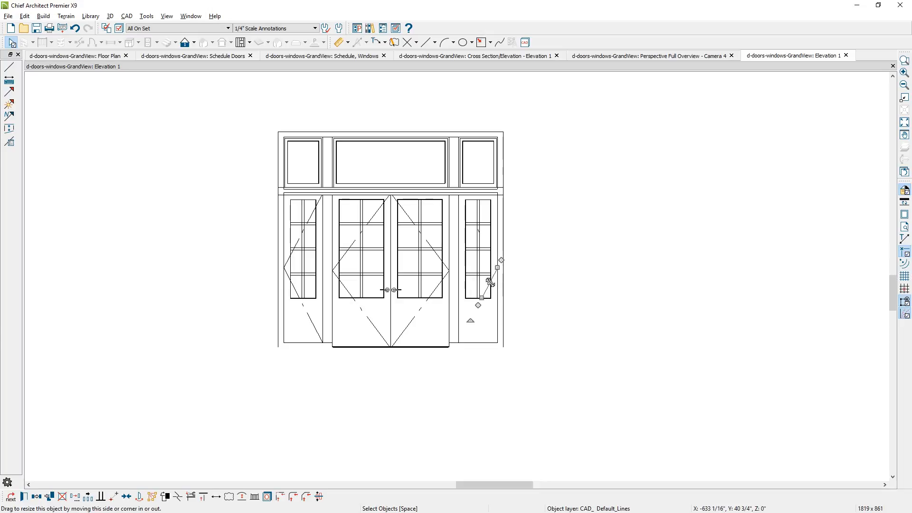
key(Delete)
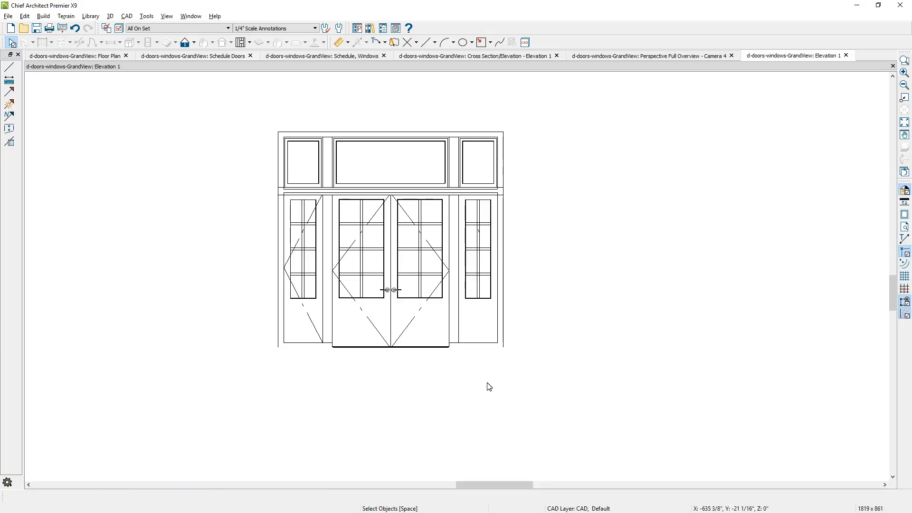
Draw a horizontal CAD line about 11'-7" long along the base of the entry unit, joining the outer casing's lower corners.
key(w)
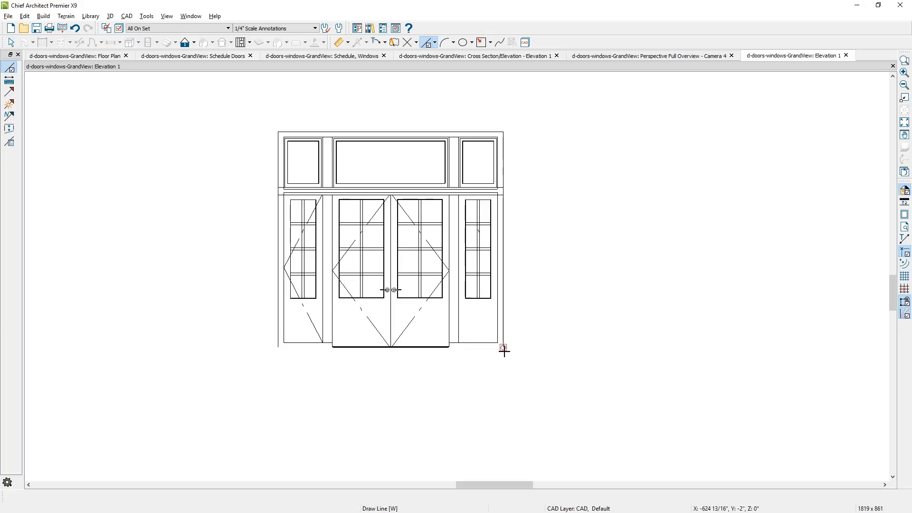
drag(504, 348, 277, 346)
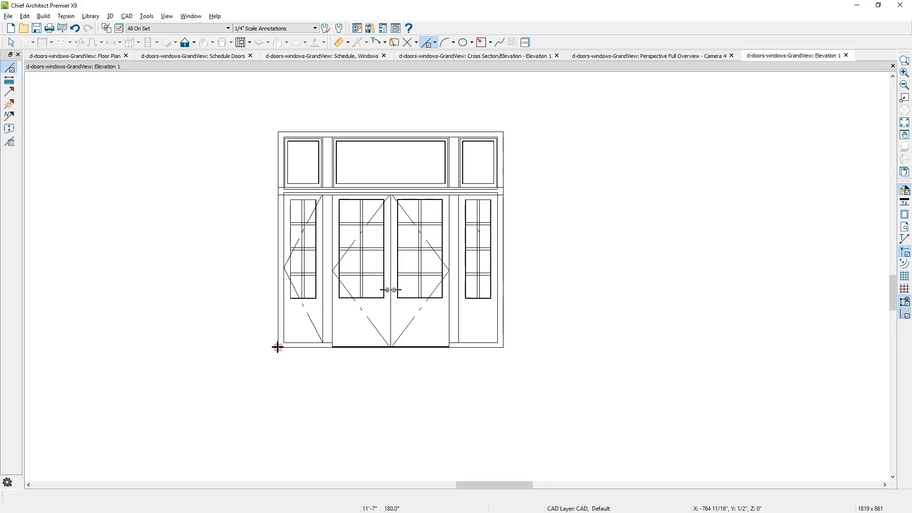
key(space)
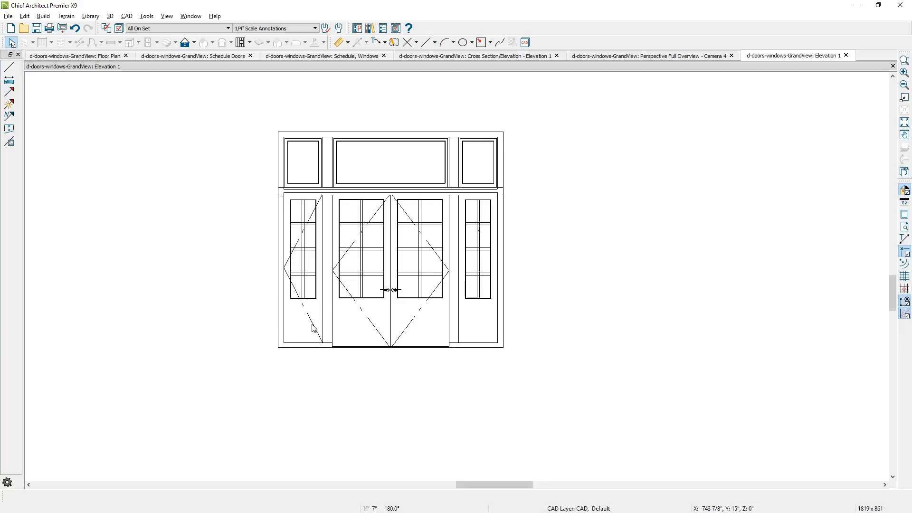
Trim the vertical lines running through the horizontal band between doors and transoms back to the band's lower and upper edges.
scroll(412, 190, up, 1)
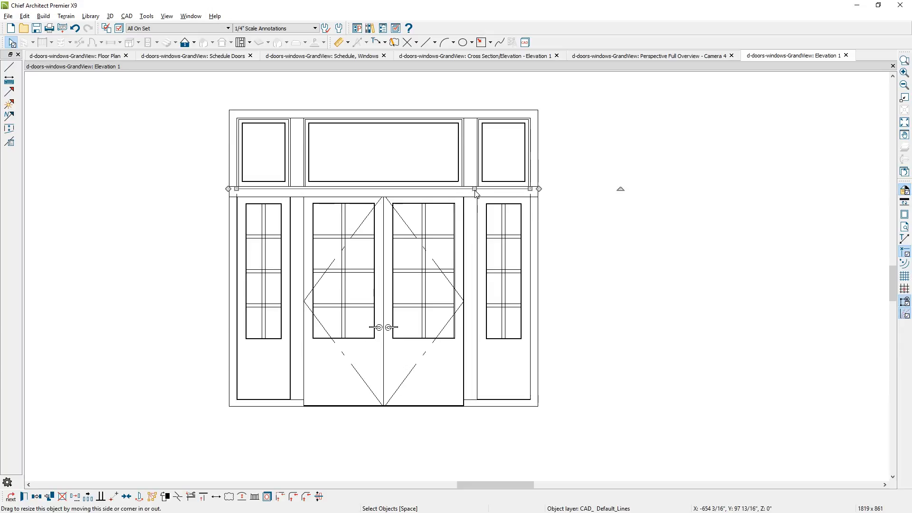
click(500, 196)
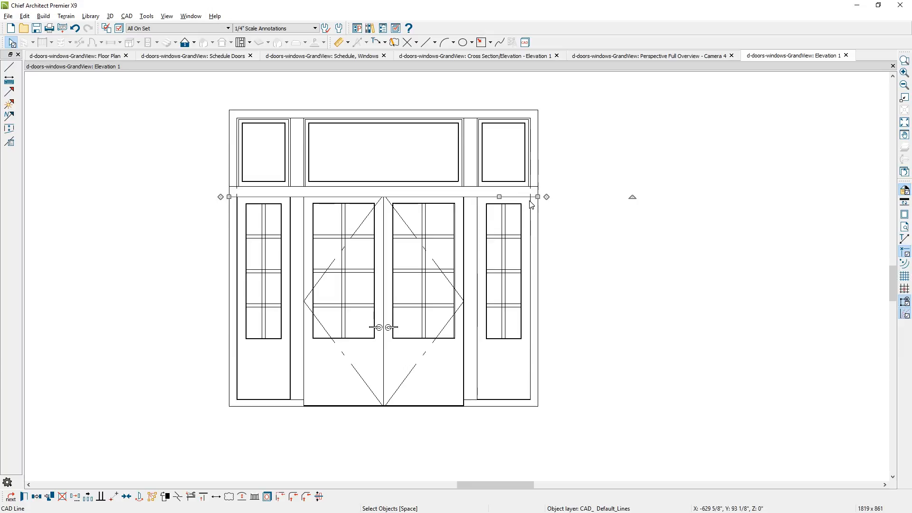
click(204, 468)
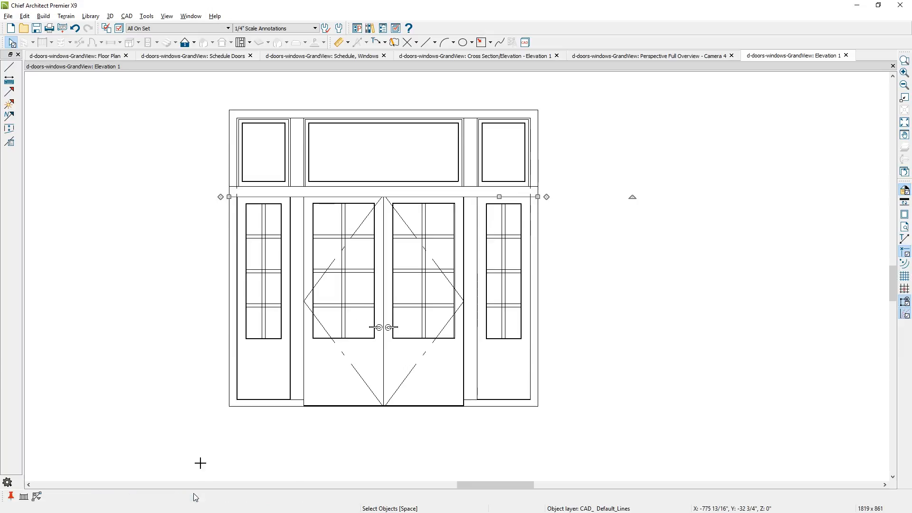
drag(235, 195, 534, 196)
click(547, 219)
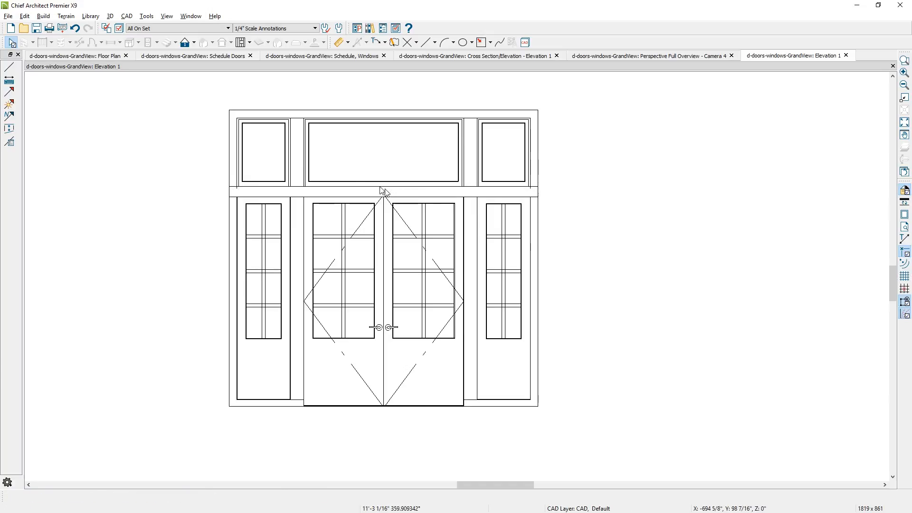
click(376, 188)
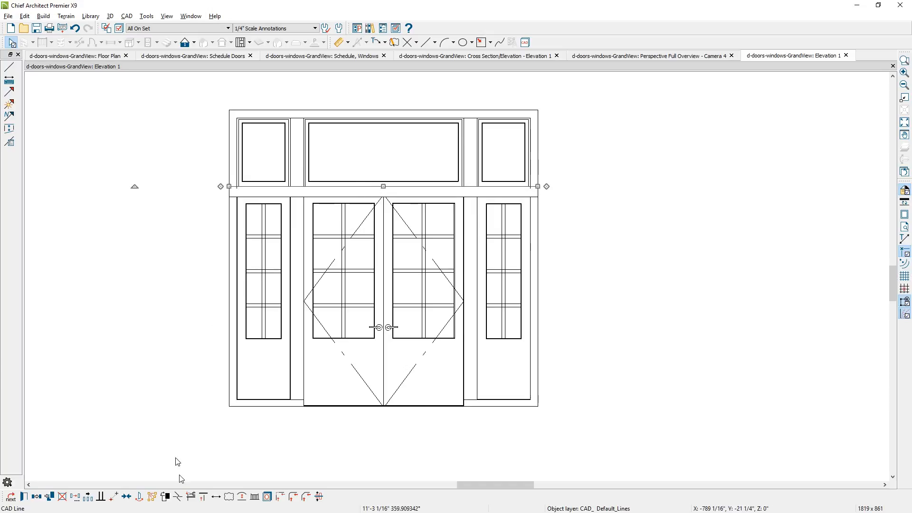
click(192, 497)
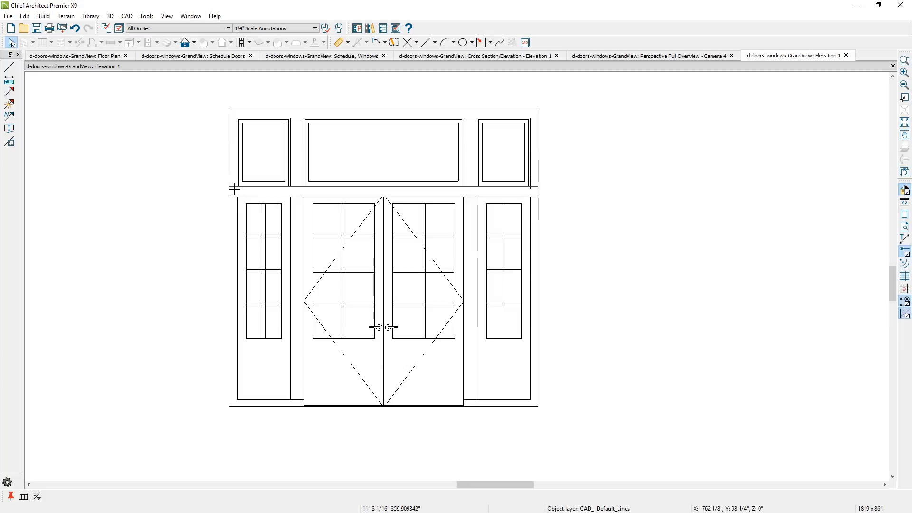
drag(235, 187, 537, 188)
click(552, 212)
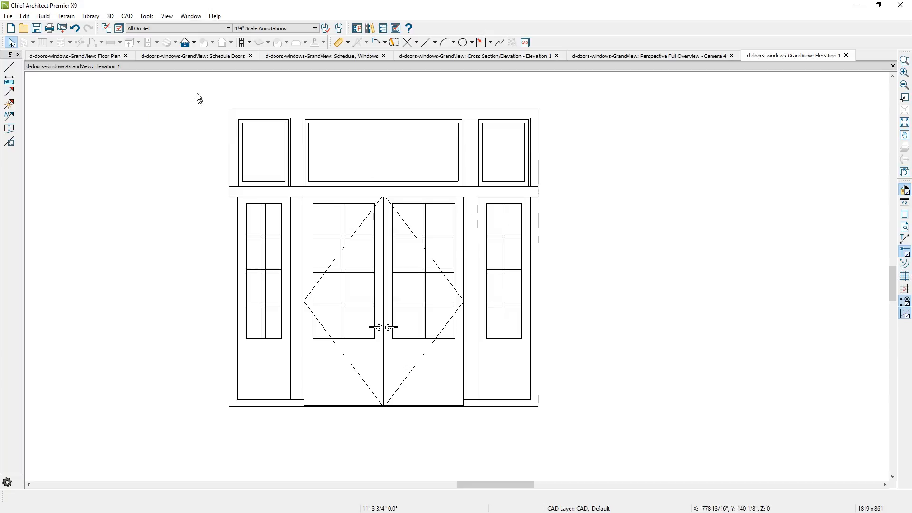
Send the entry door detail to layout page 14 at a 1/2 in scale and place it below the window and door notes.
drag(197, 92, 554, 432)
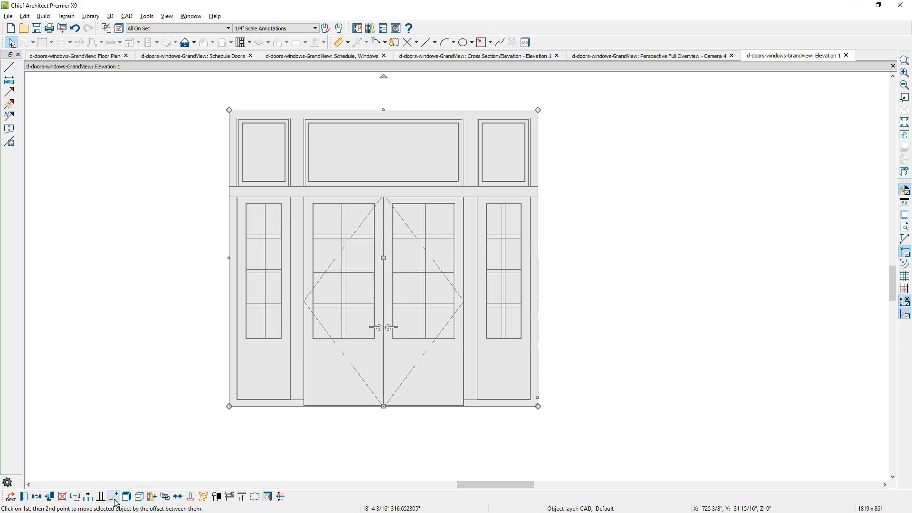
click(155, 460)
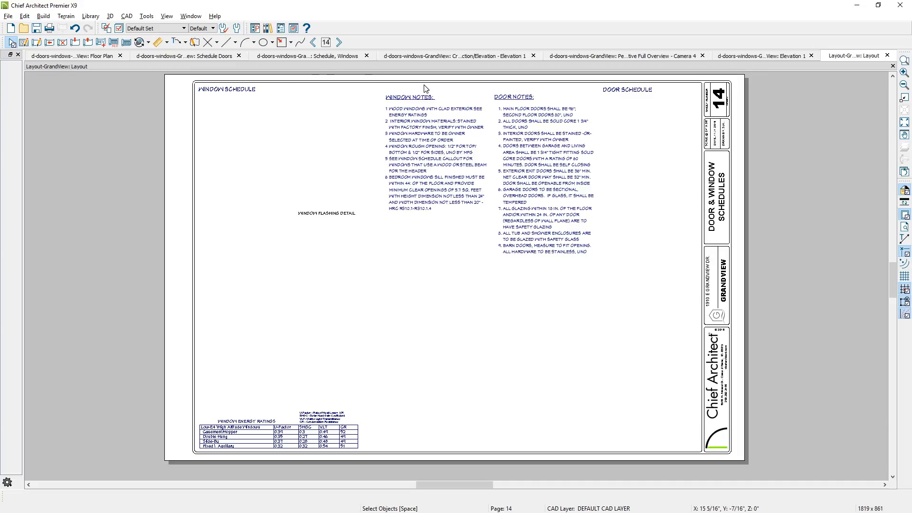
click(779, 57)
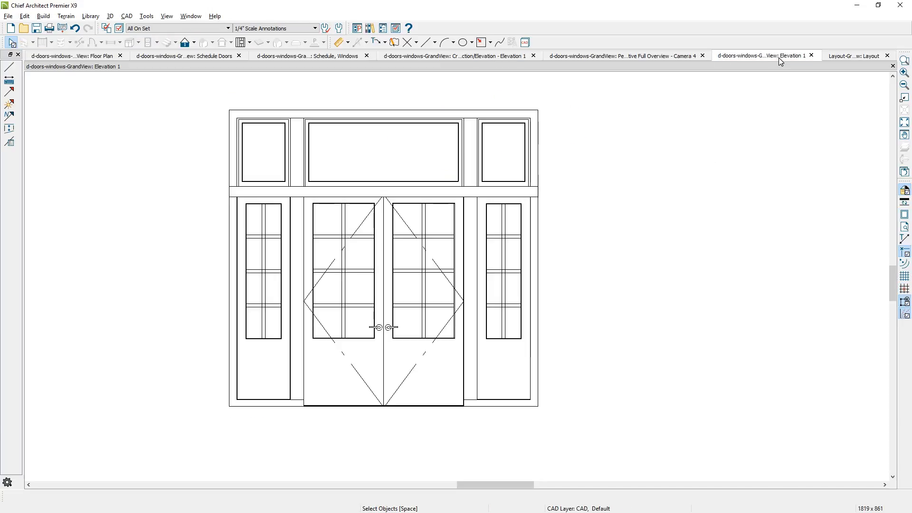
click(8, 16)
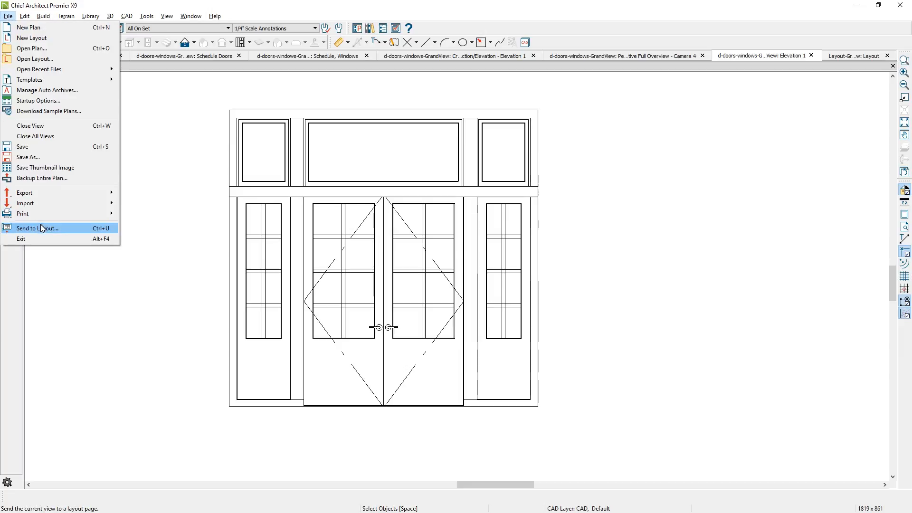
click(38, 228)
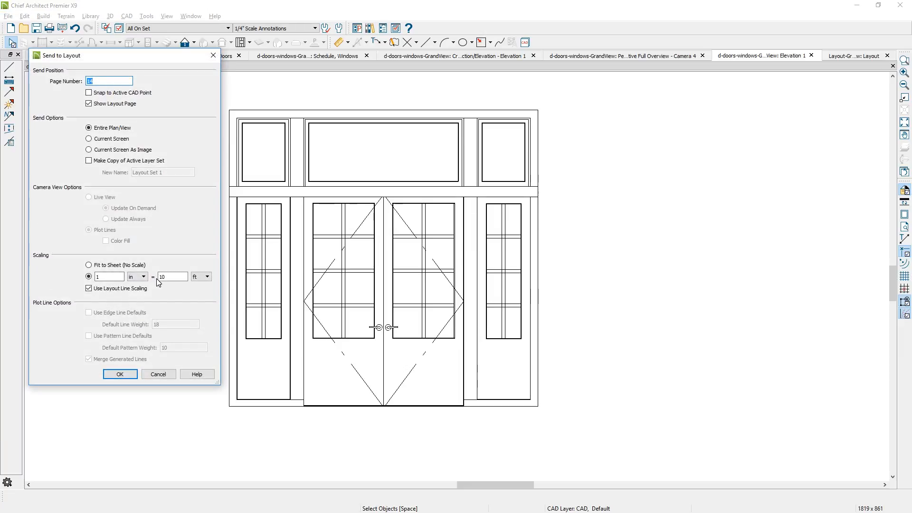
double_click(119, 276)
text(1/2)
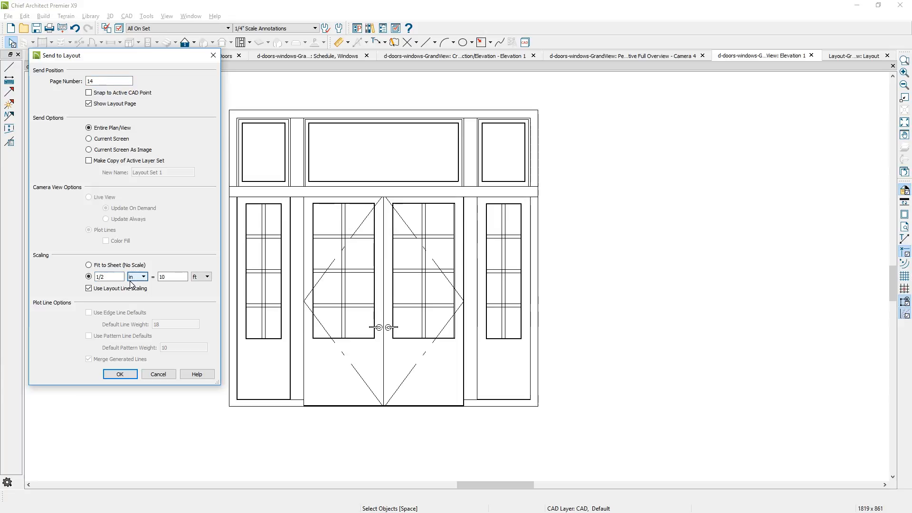
key(Return)
click(461, 272)
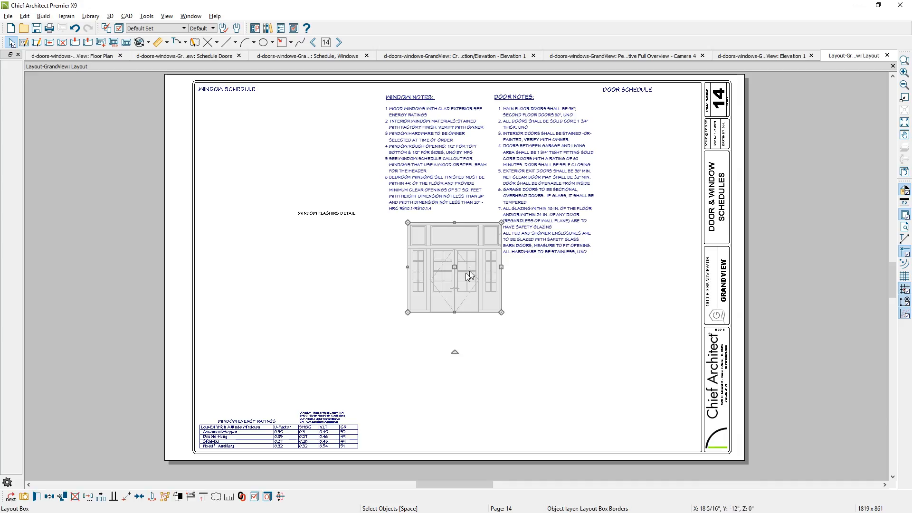
drag(455, 268, 459, 371)
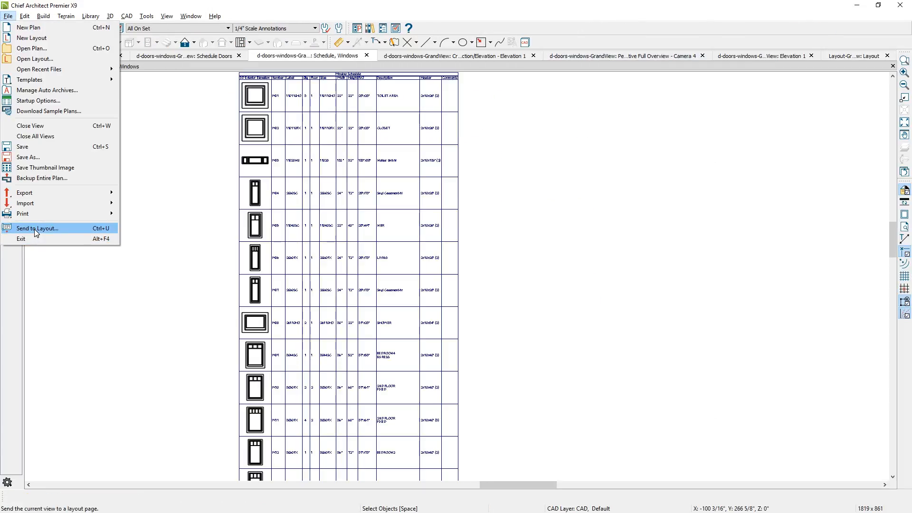
Send the window schedule to layout page 14 at 3/16 in = 1 ft and position it beneath the WINDOW SCHEDULE heading.
click(35, 229)
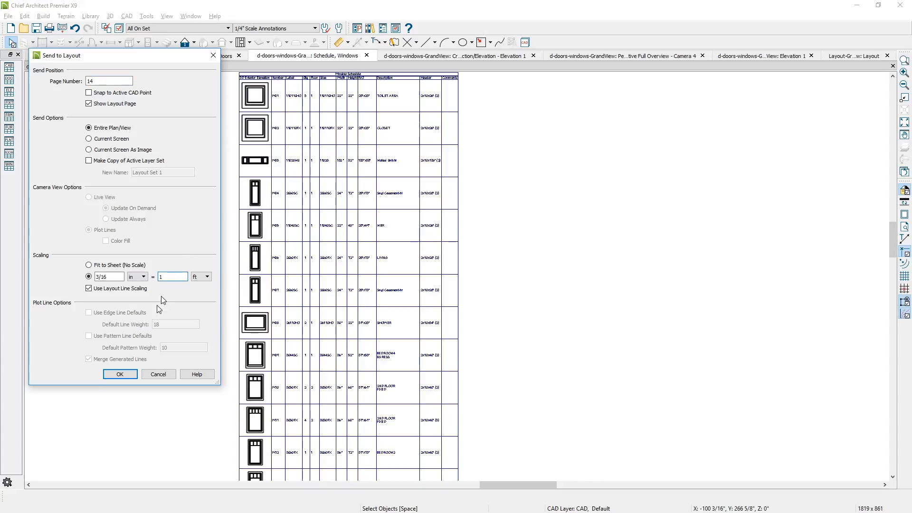
click(120, 375)
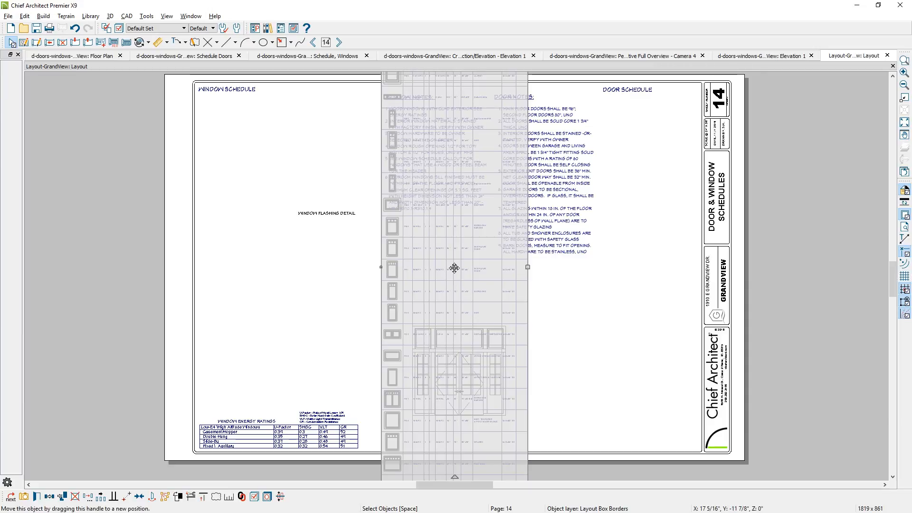
drag(452, 270, 271, 323)
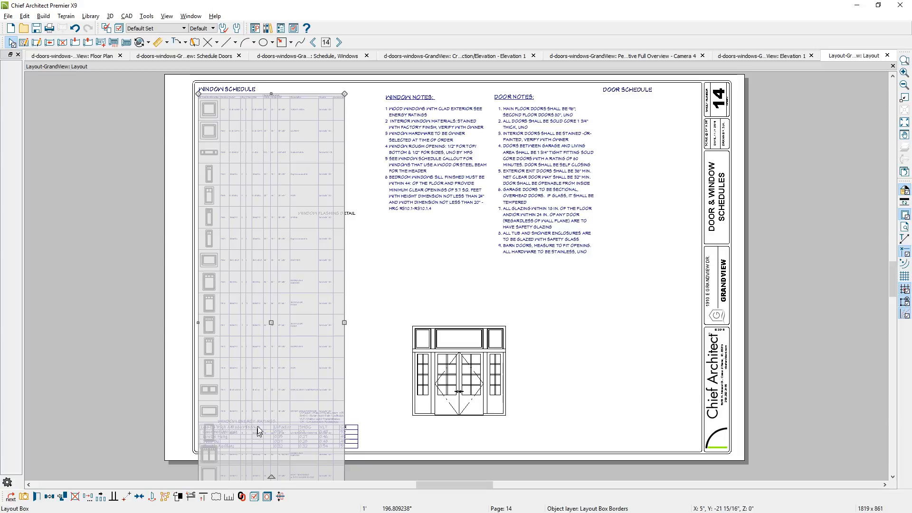
Crop the lower edge of the window schedule's layout box so it ends above the window energy ratings table, and select the box.
scroll(270, 378, down, 4)
middle_drag(270, 377, 292, 268)
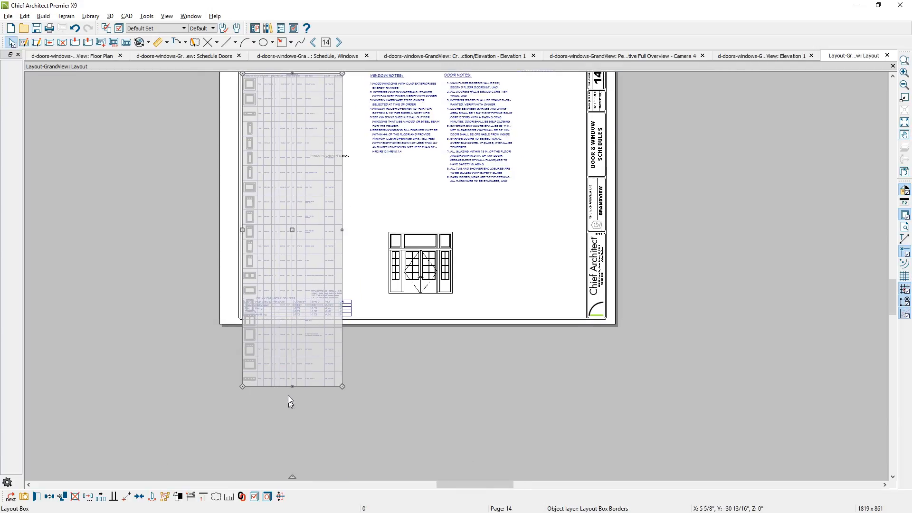
drag(293, 386, 305, 285)
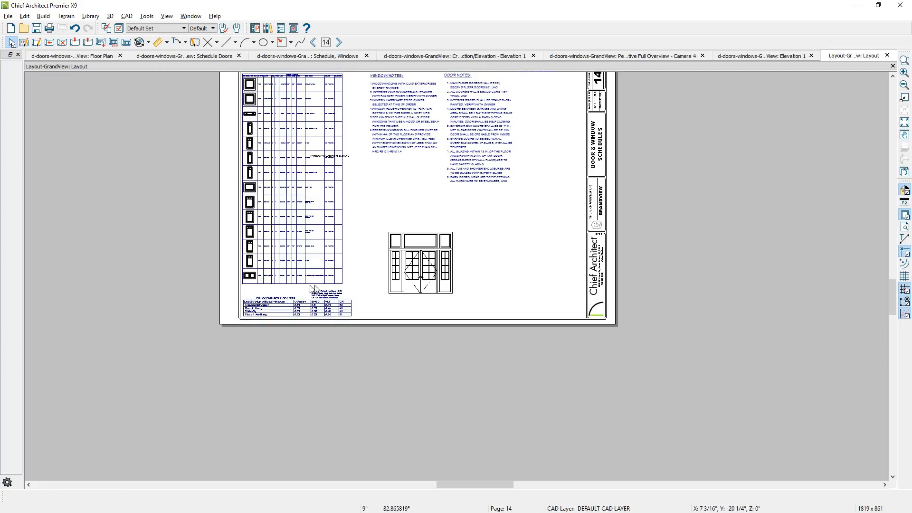
middle_drag(299, 294, 294, 378)
click(300, 301)
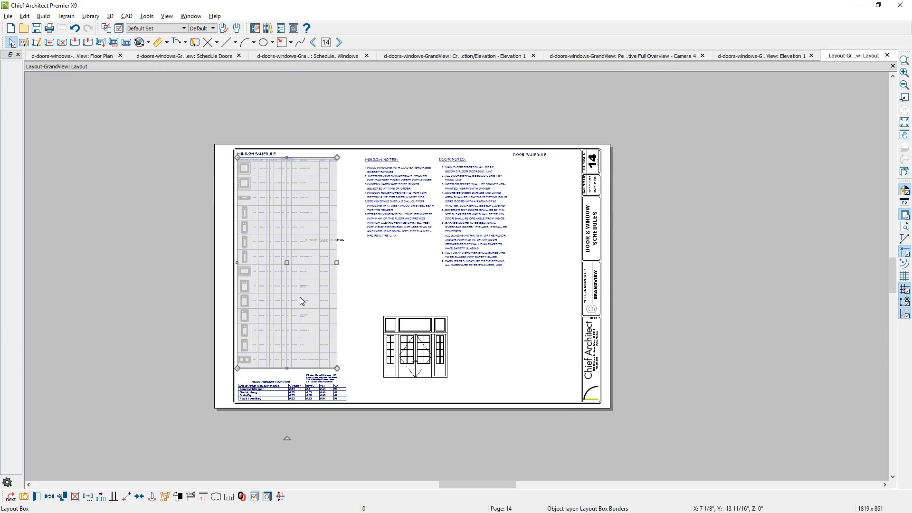
Open the window schedule from its layout box and limit it to objects from floor 1 instead of all floors.
double_click(310, 301)
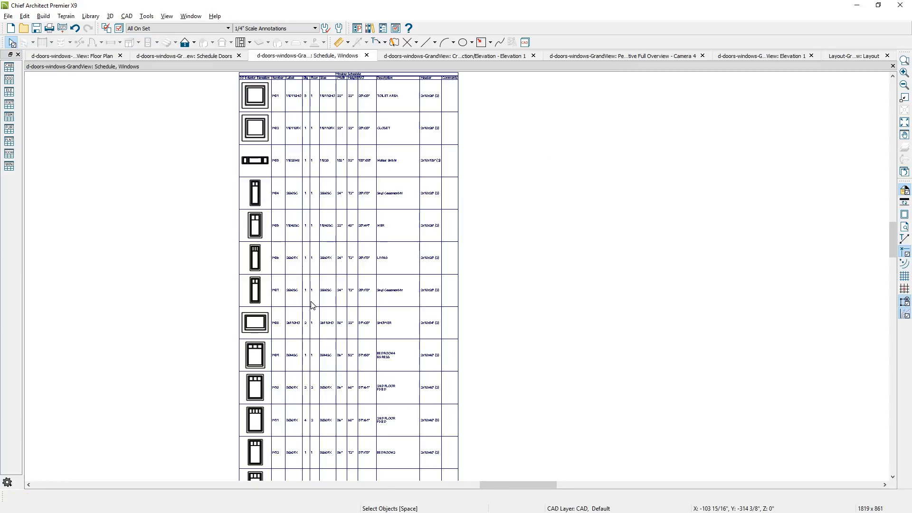
click(317, 252)
double_click(317, 252)
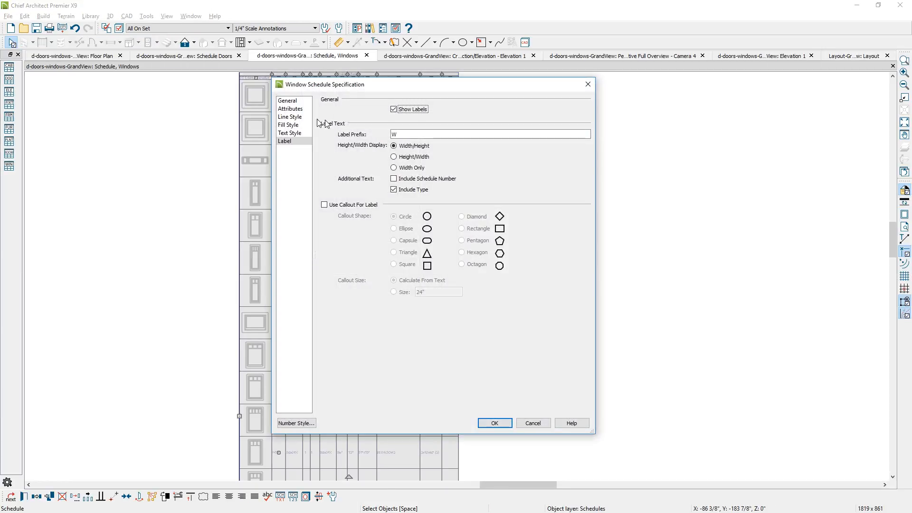
click(306, 102)
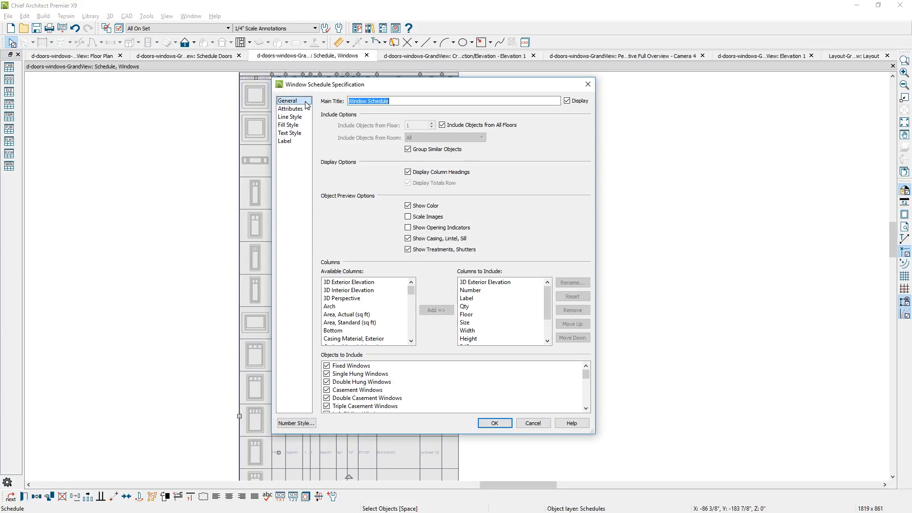
click(441, 125)
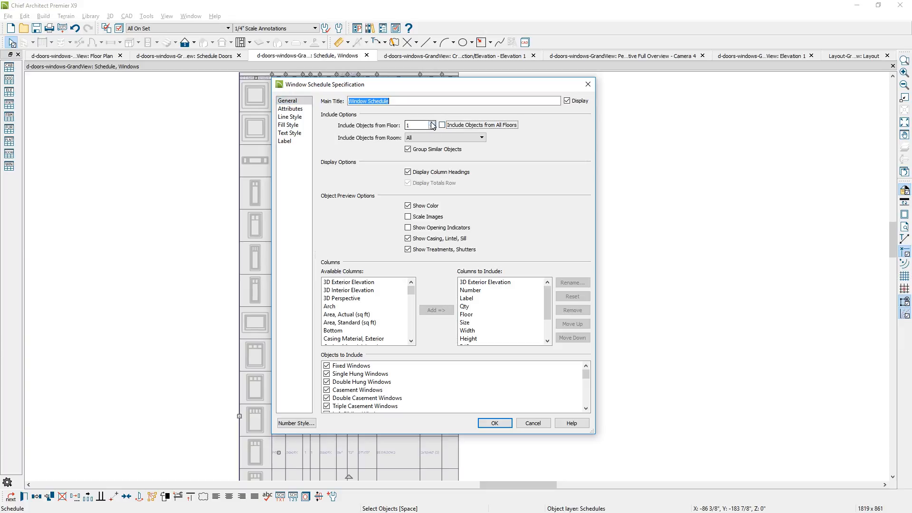
key(Return)
Send the entire door schedule view to layout page 14 at a scale of 3/16 in = 1 ft.
click(210, 54)
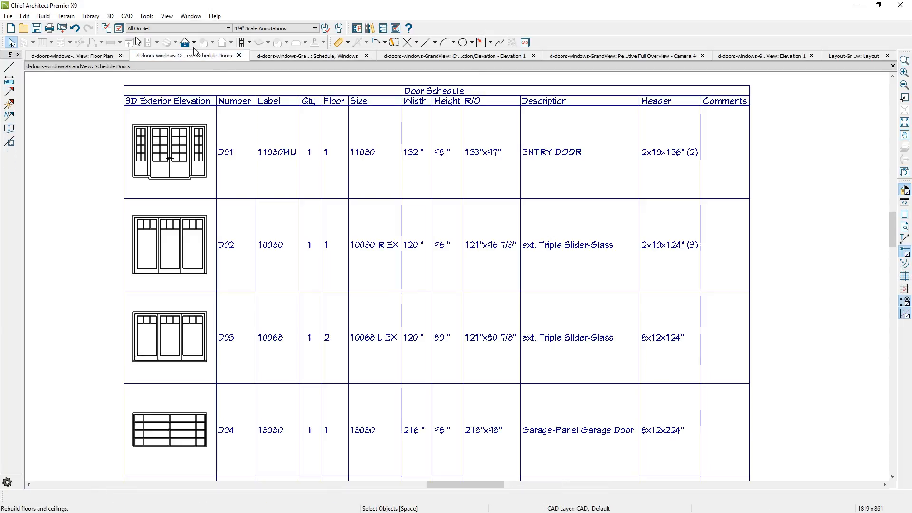
click(8, 16)
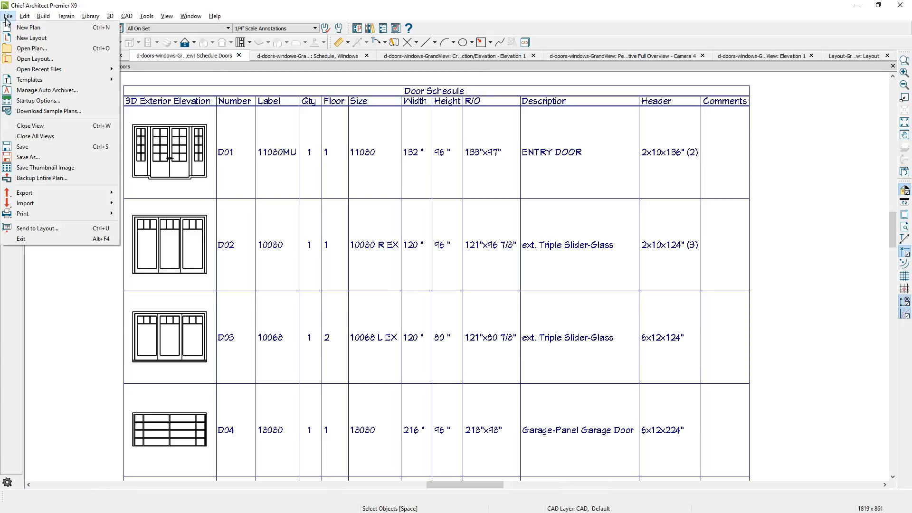
click(38, 228)
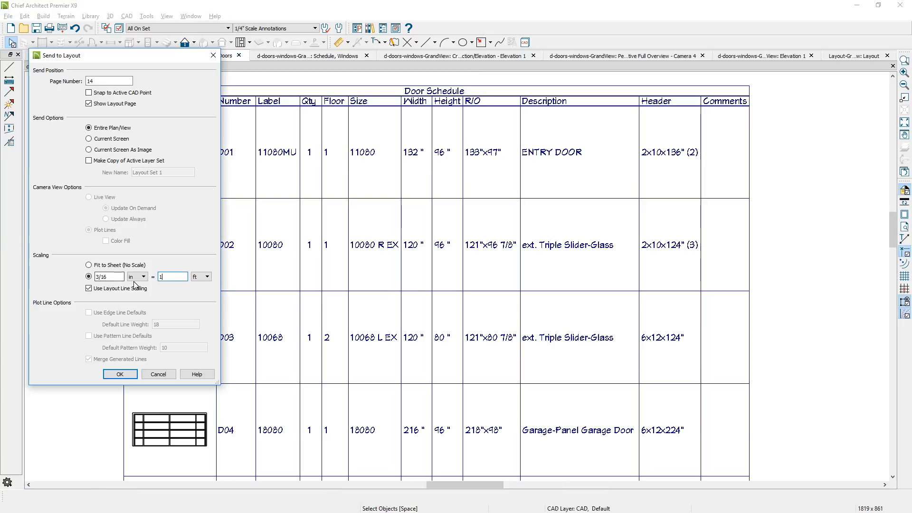
click(121, 374)
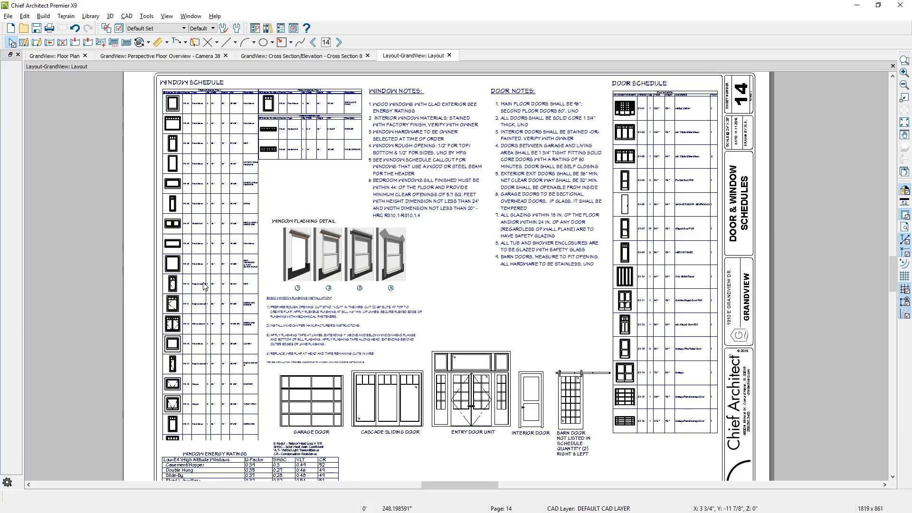
click(313, 263)
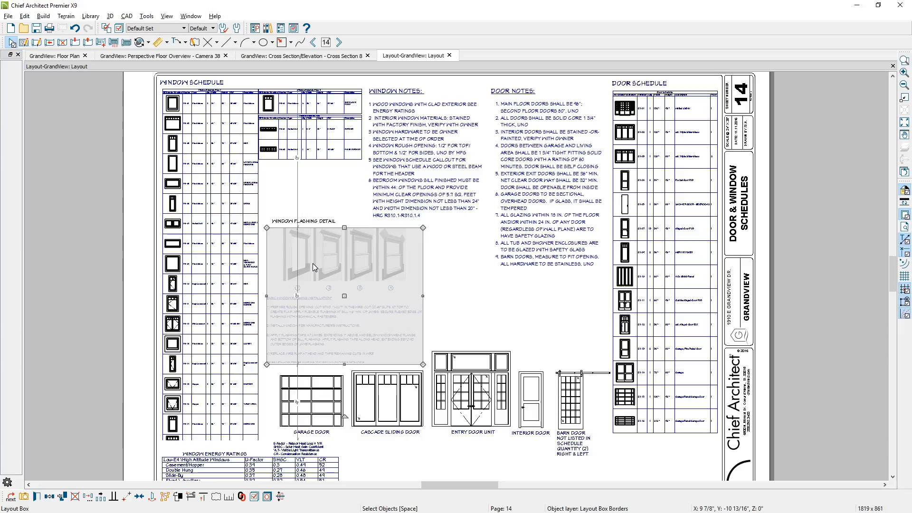
click(401, 372)
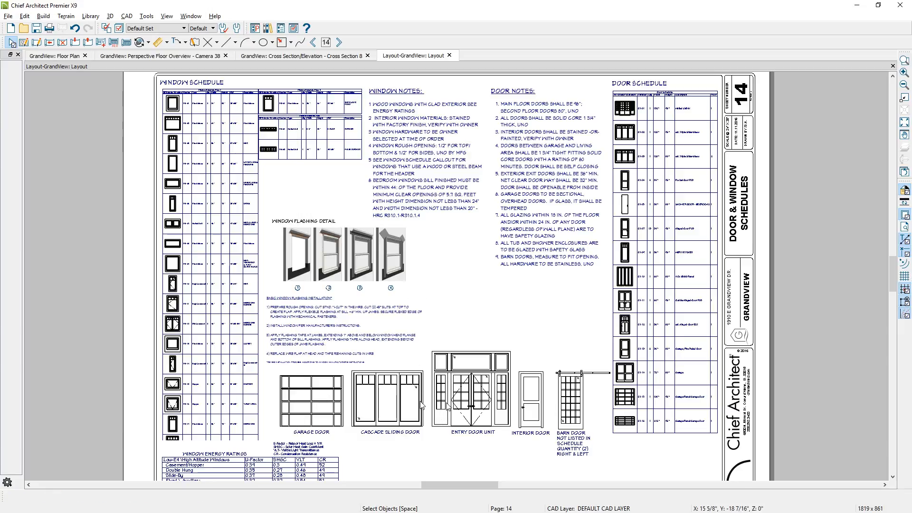